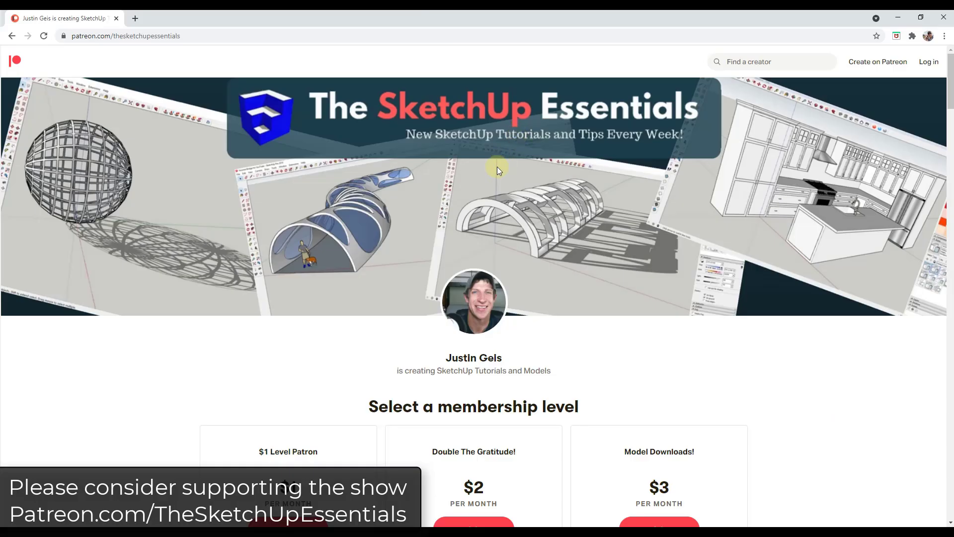
# Step: Look over the membership levels on the Patreon page and return to the page's banner
pyautogui.scroll(-2, 381, 207)
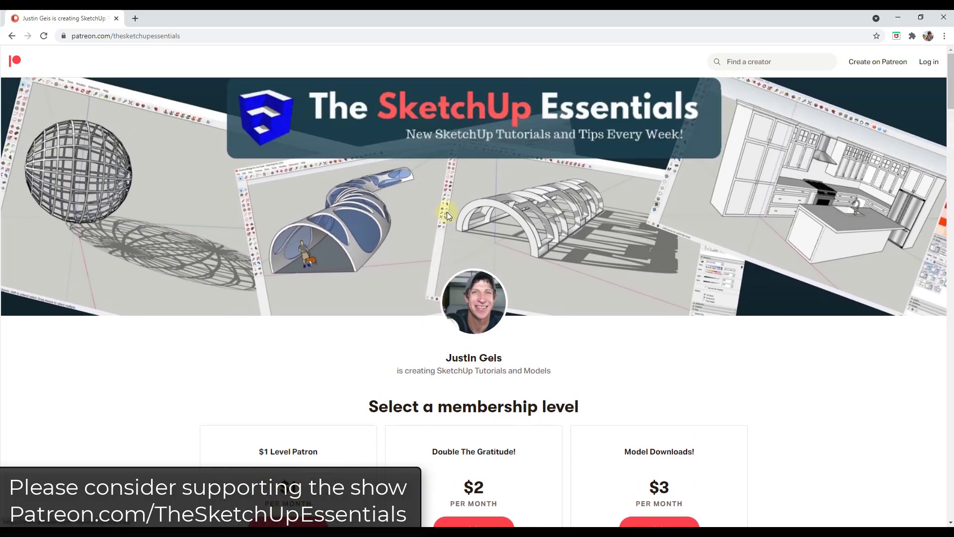
pyautogui.scroll(-3, 427, 226)
pyautogui.scroll(-1, 383, 214)
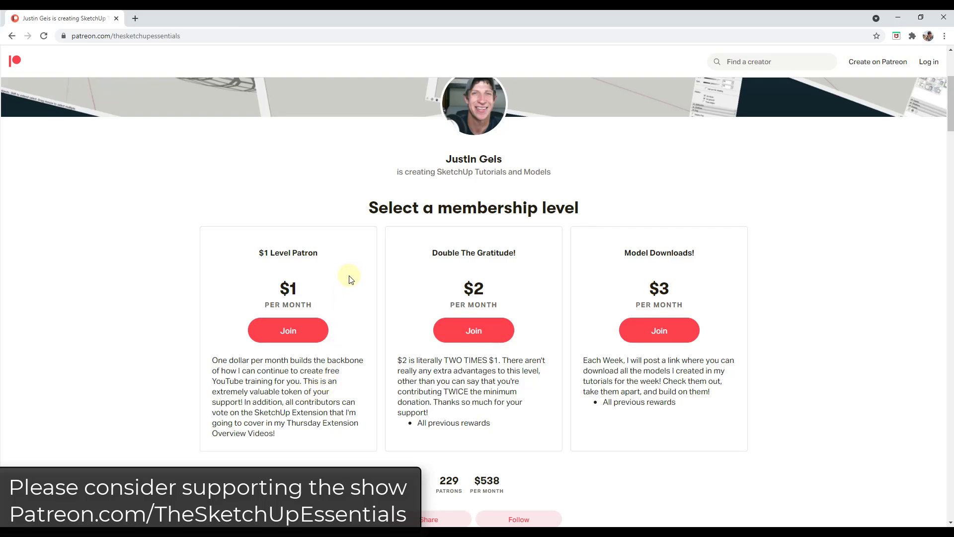
pyautogui.scroll(2, 350, 281)
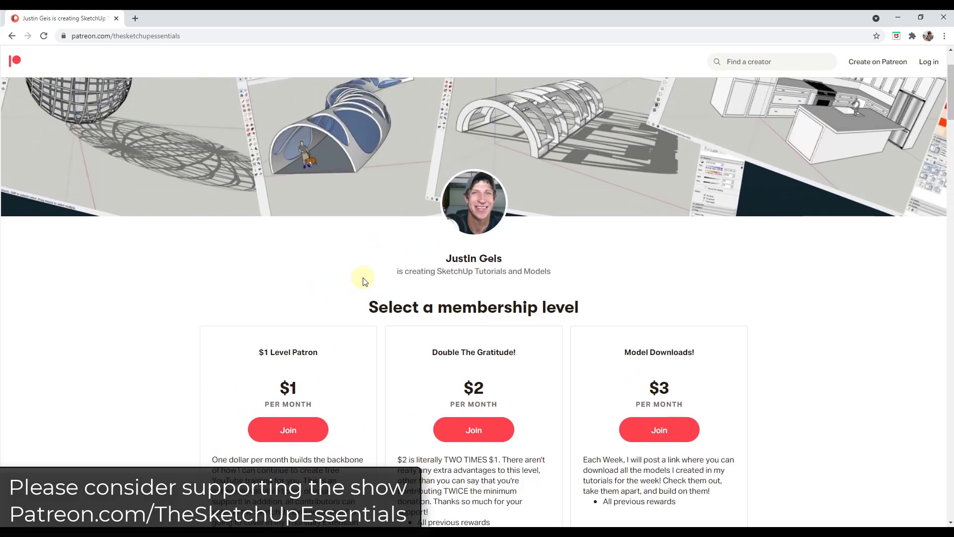
pyautogui.scroll(2, 502, 218)
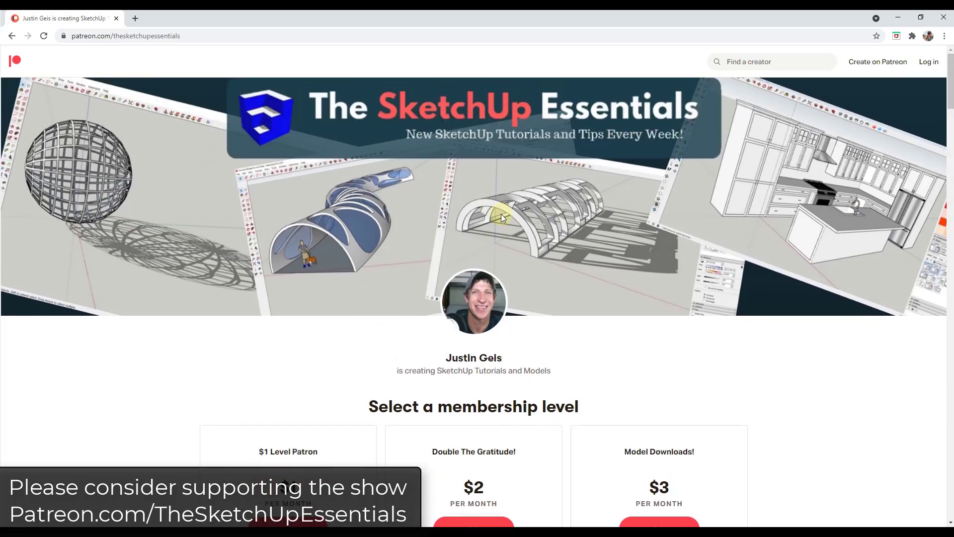
# Step: Switch to SketchUp and narrow the Default Tray to enlarge the modeling area
pyautogui.click(897, 17)
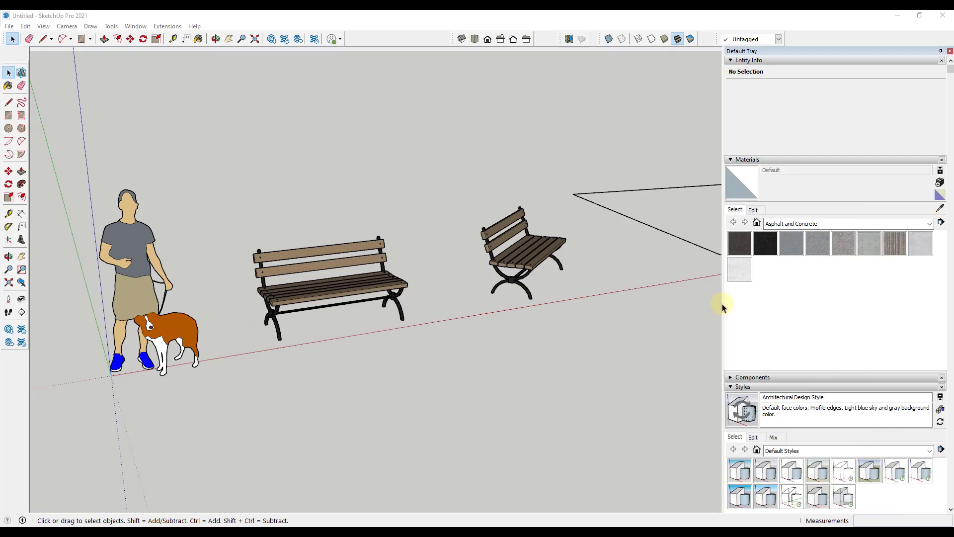
pyautogui.moveTo(723, 304); pyautogui.dragTo(836, 296)
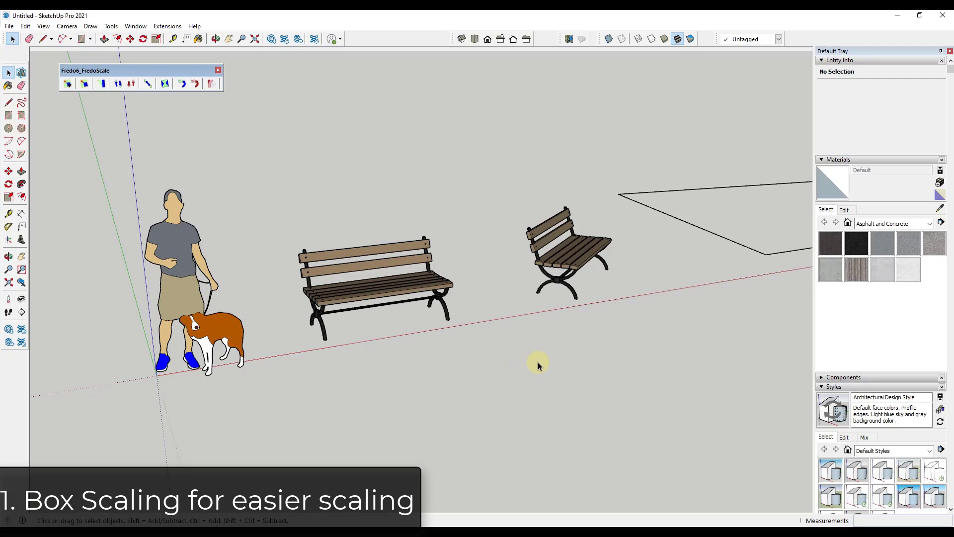
pyautogui.moveTo(515, 378); pyautogui.dragTo(524, 366, button='middle')
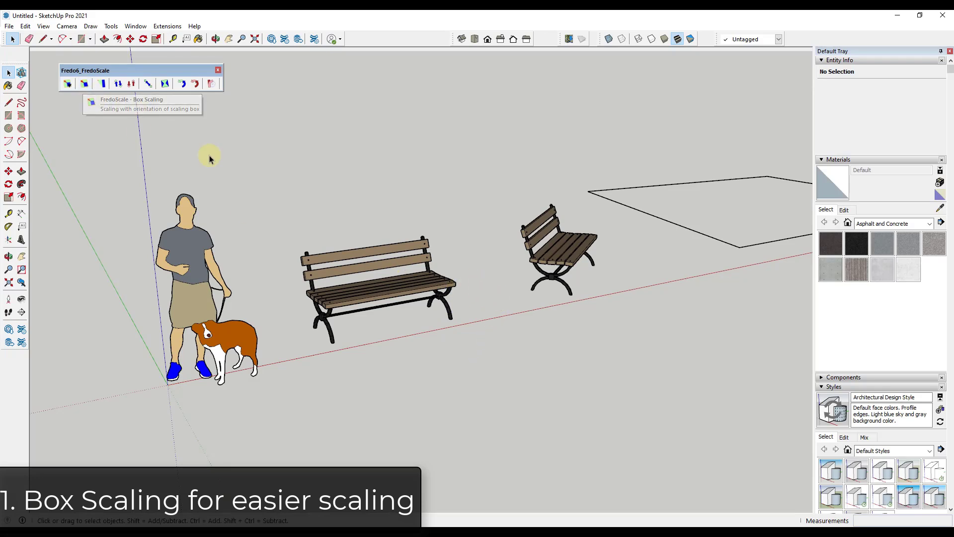
# Step: Try to scale the straight bench in depth along the green axis to about 0.57 with the Scale tool
pyautogui.click(363, 293)
pyautogui.scroll(5, 374, 279)
pyautogui.scroll(3, 297, 300)
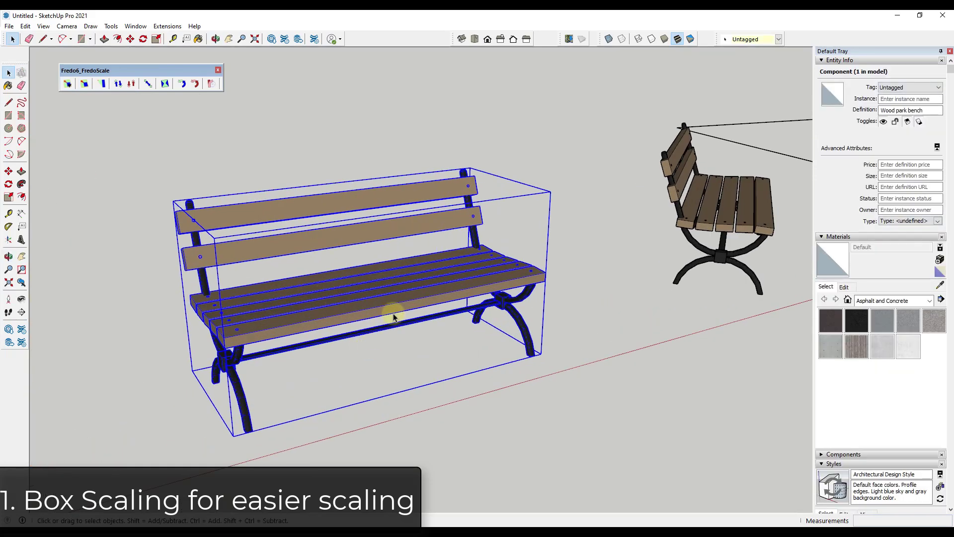
pyautogui.press('s')
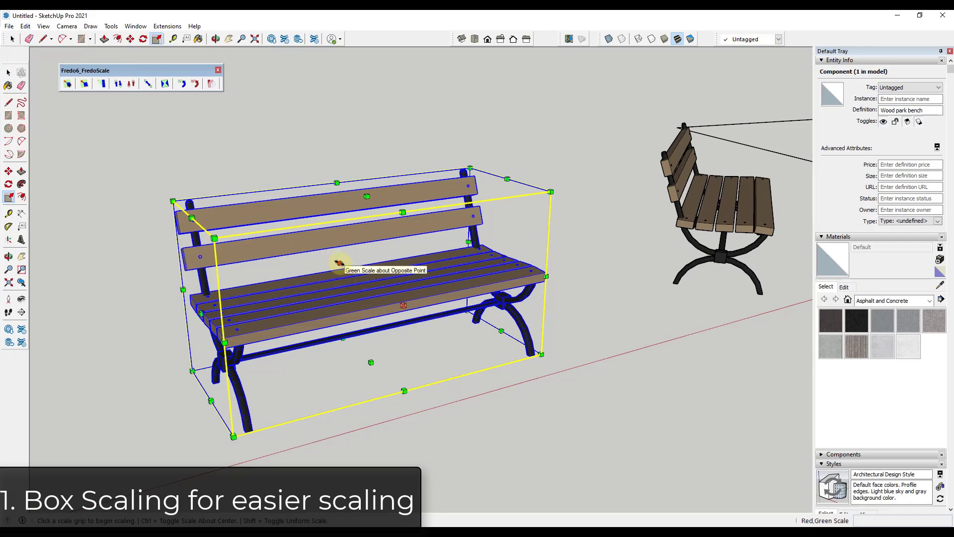
pyautogui.click(340, 263)
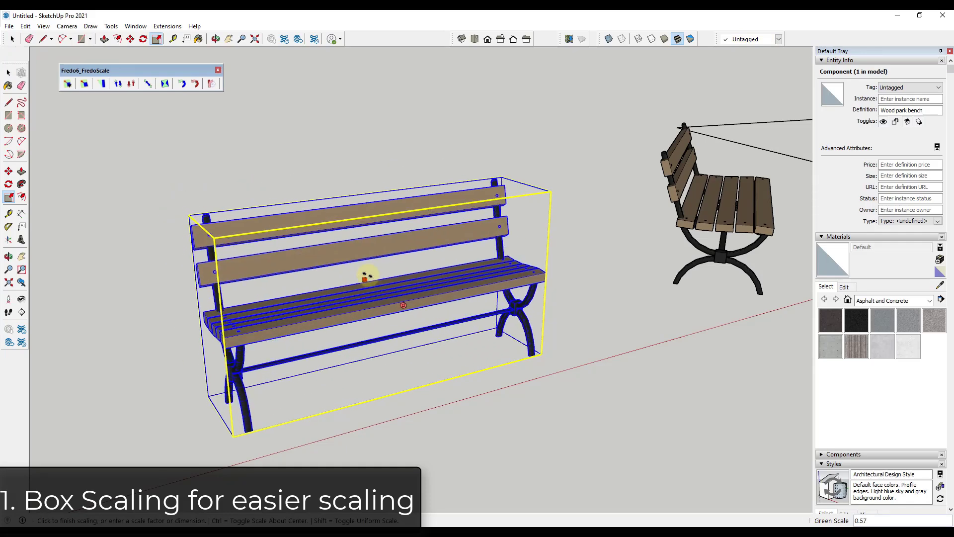
pyautogui.press('space')
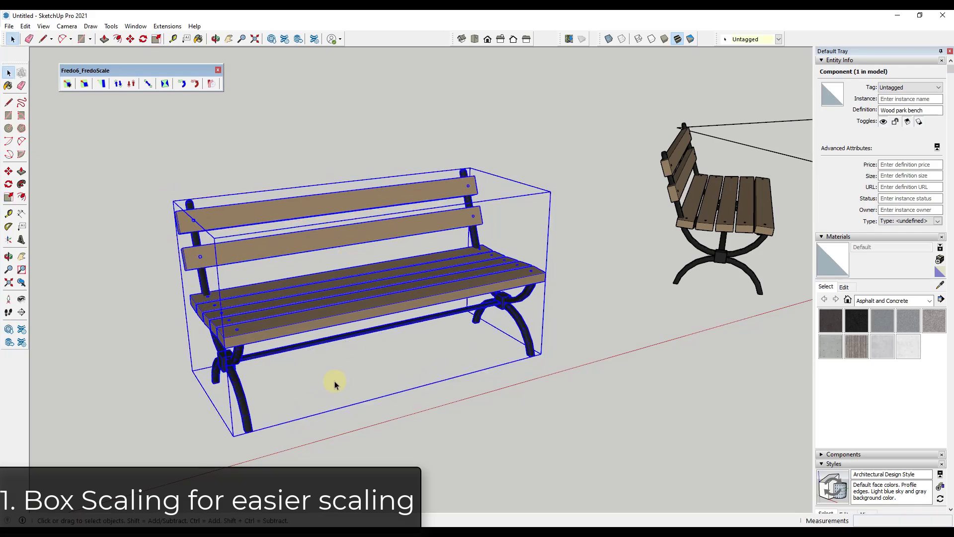
# Step: Select the rotated bench and examine how its bounding box is oriented relative to the seat
pyautogui.moveTo(420, 325); pyautogui.dragTo(277, 320, button='middle')
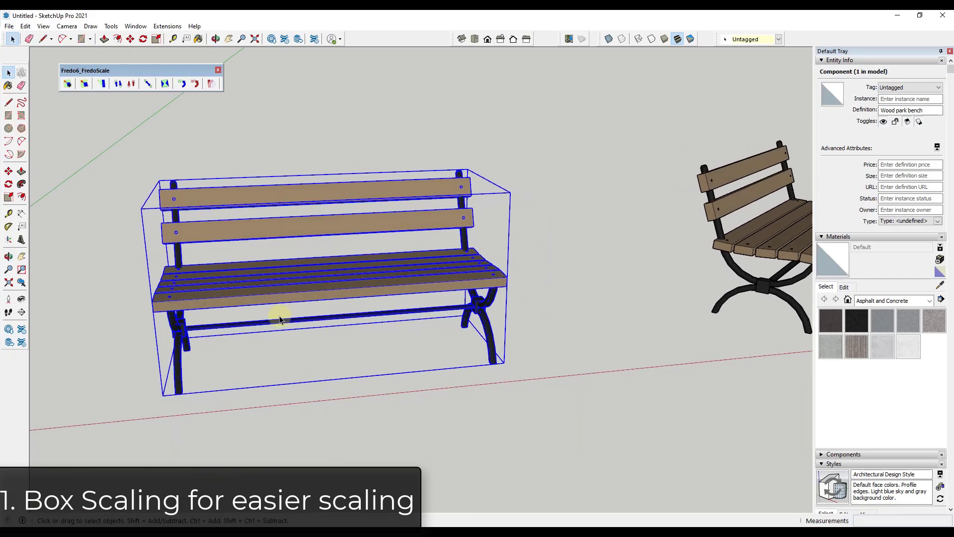
pyautogui.scroll(-5, 163, 287)
pyautogui.click(582, 221)
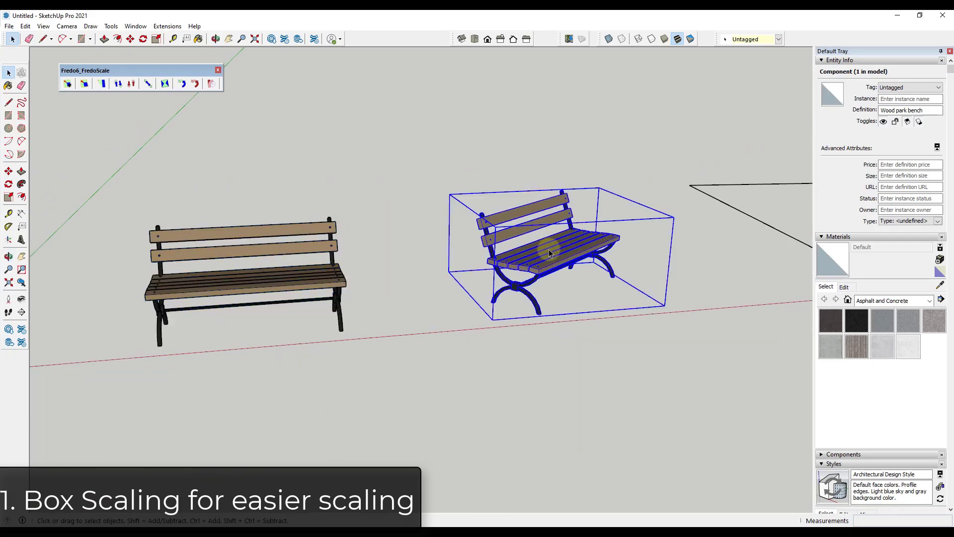
pyautogui.scroll(3, 612, 248)
pyautogui.moveTo(622, 252); pyautogui.dragTo(441, 132, button='middle')
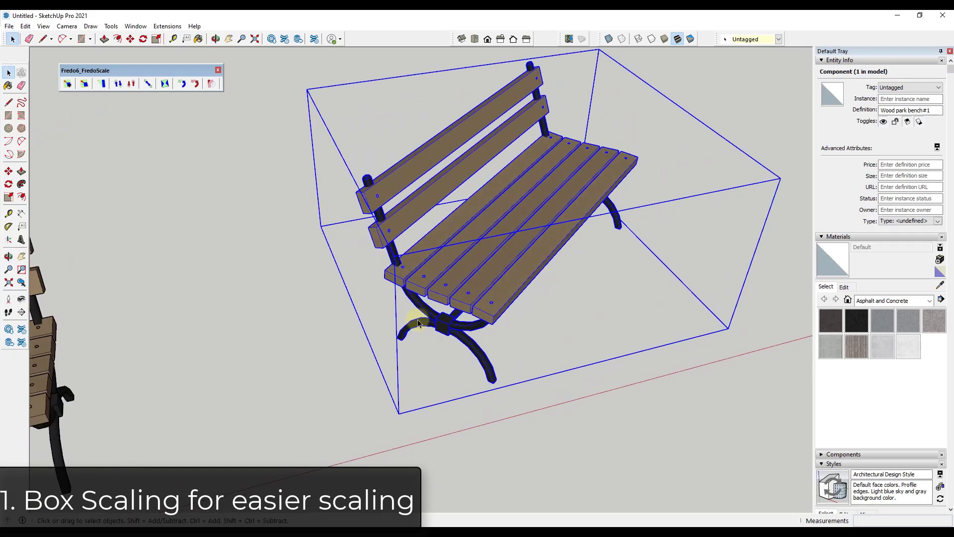
pyautogui.scroll(-5, 550, 272)
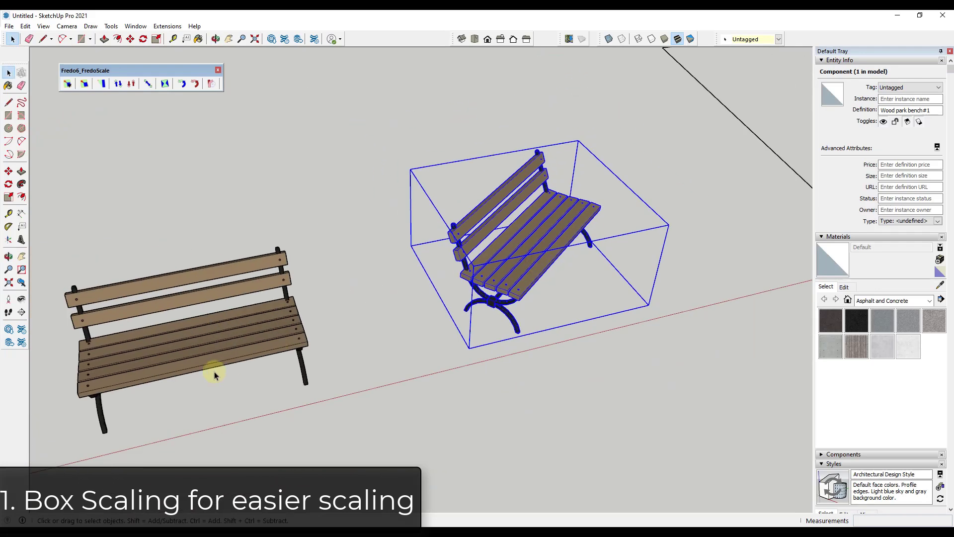
# Step: Inspect the straight bench component's internal axes, and check its Scale grips against them
pyautogui.click(197, 351)
pyautogui.doubleClick(253, 354)
pyautogui.scroll(-2, 181, 341)
pyautogui.moveTo(181, 341); pyautogui.dragTo(187, 401, button='middle')
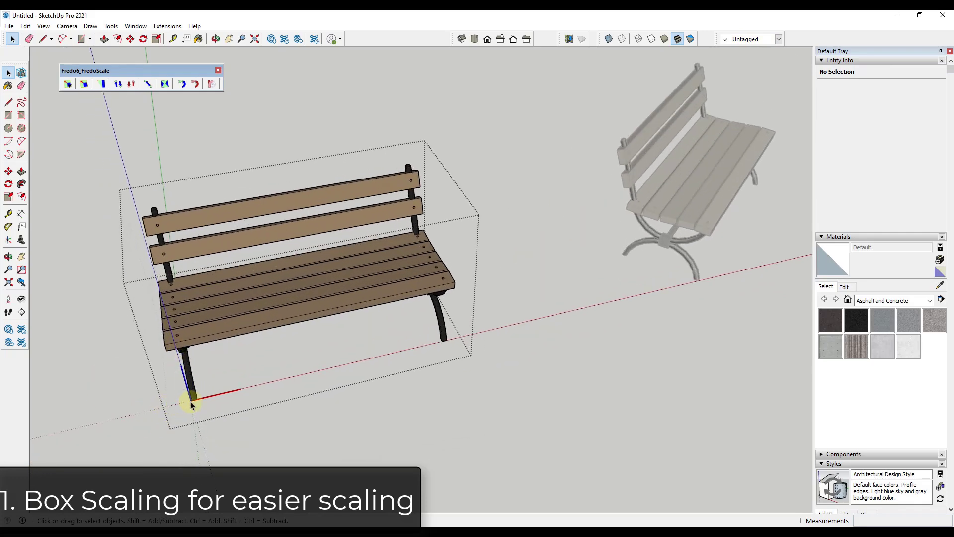
pyautogui.click(497, 316)
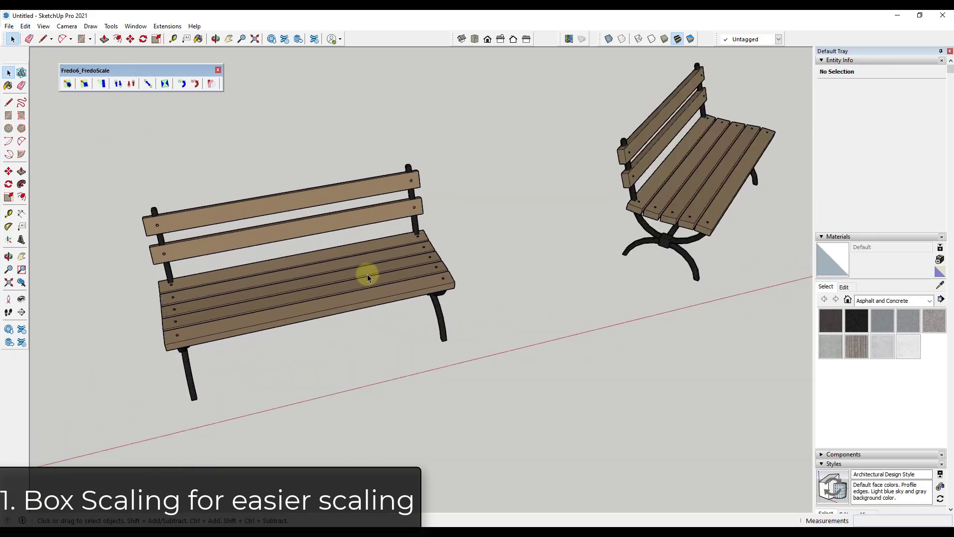
pyautogui.click(373, 264)
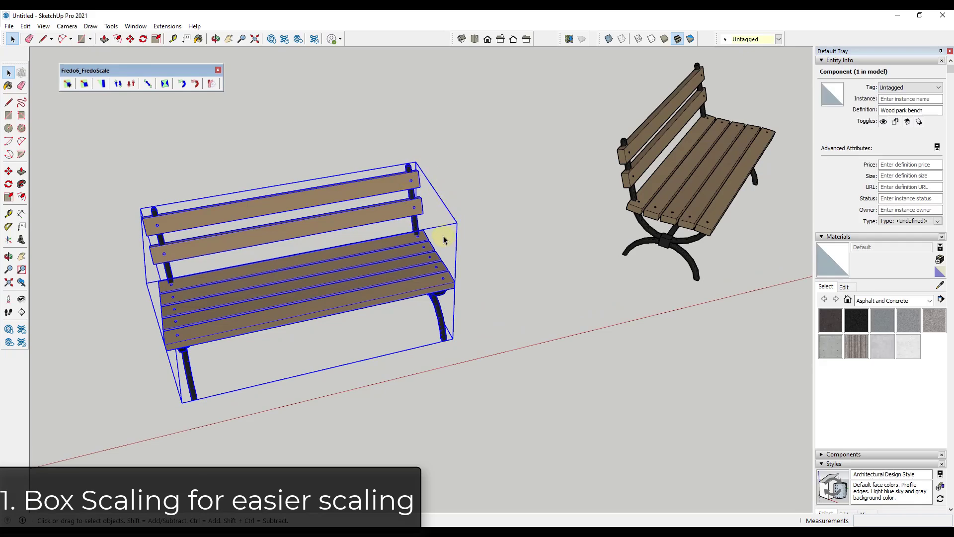
pyautogui.press('s')
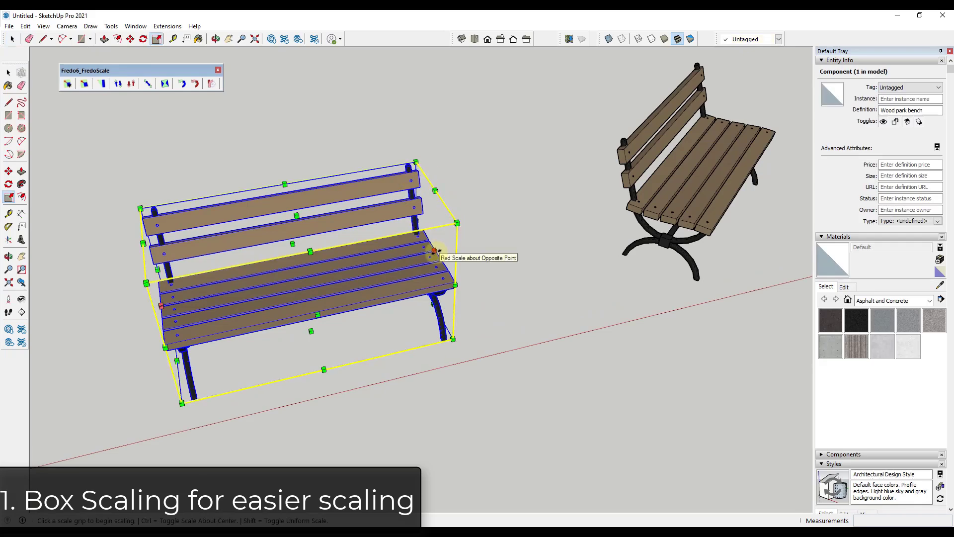
pyautogui.press('space')
# Step: Open the rotated bench component to check the orientation of its internal axes, and close it
pyautogui.scroll(-2, 612, 218)
pyautogui.scroll(5, 590, 187)
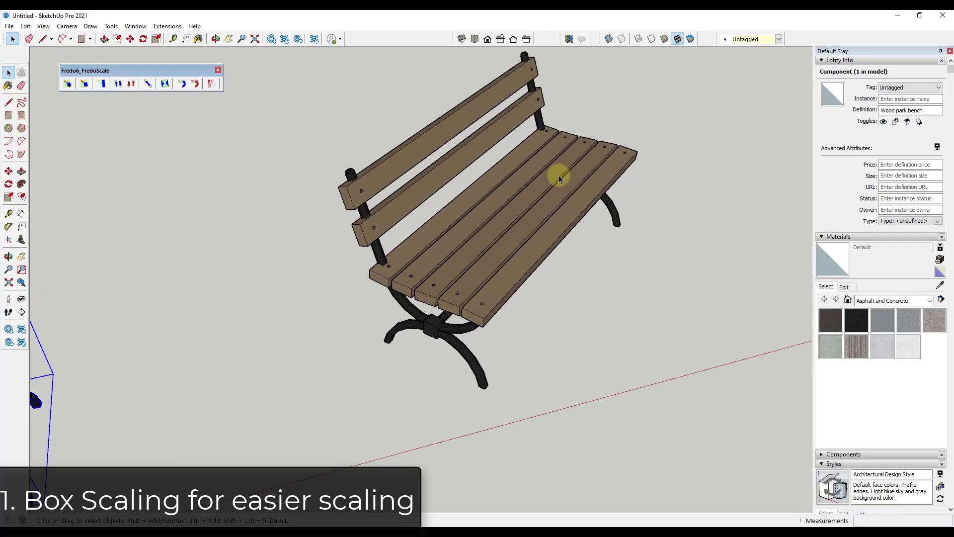
pyautogui.scroll(-3, 530, 435)
pyautogui.doubleClick(495, 337)
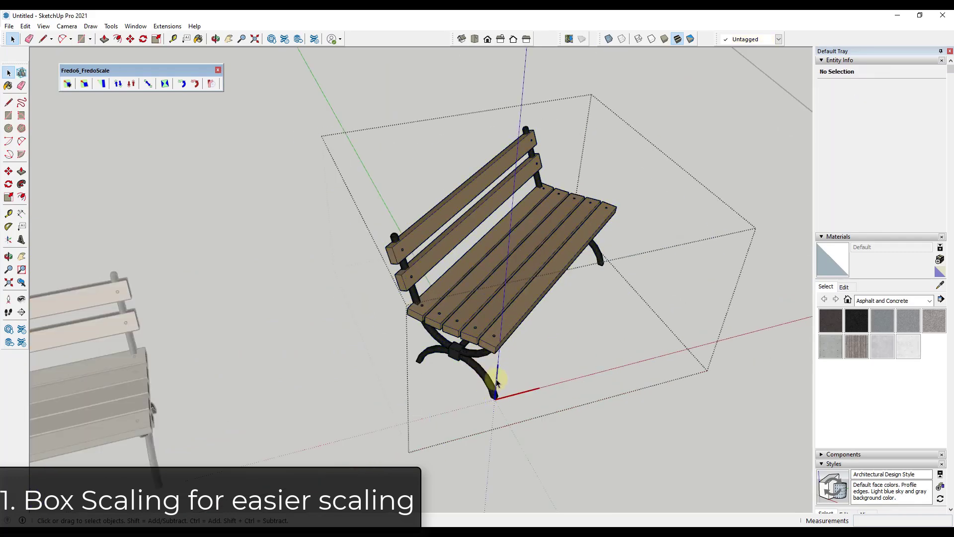
pyautogui.click(557, 421)
pyautogui.moveTo(593, 425); pyautogui.dragTo(504, 266, button='middle')
# Step: Try to scale the rotated bench along the red axis to about 0.78 with the Scale tool
pyautogui.click(543, 303)
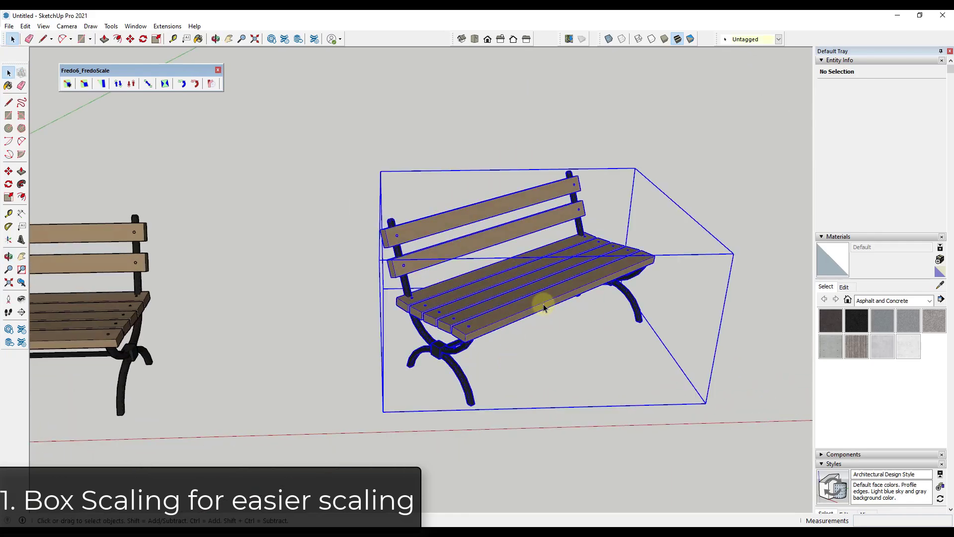
pyautogui.press('s')
pyautogui.click(383, 277)
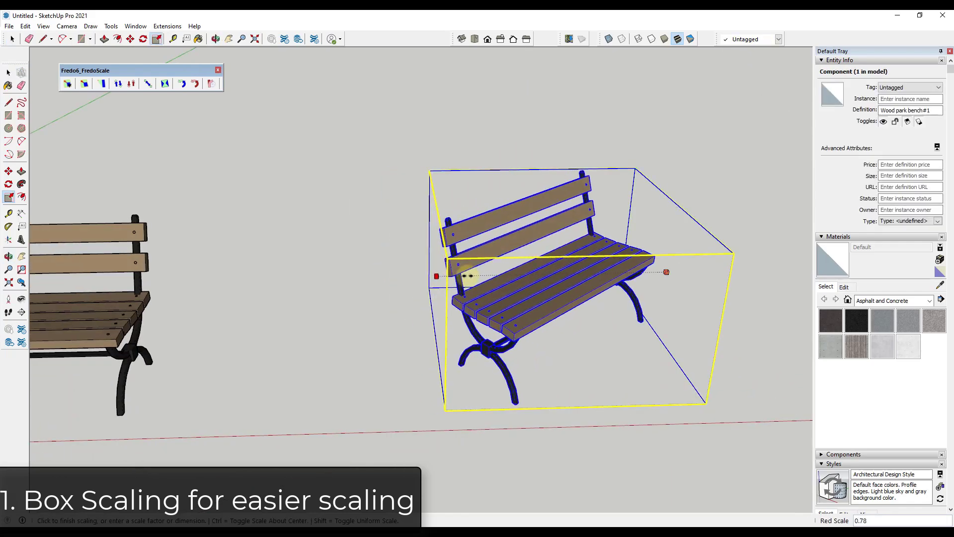
pyautogui.click(385, 288)
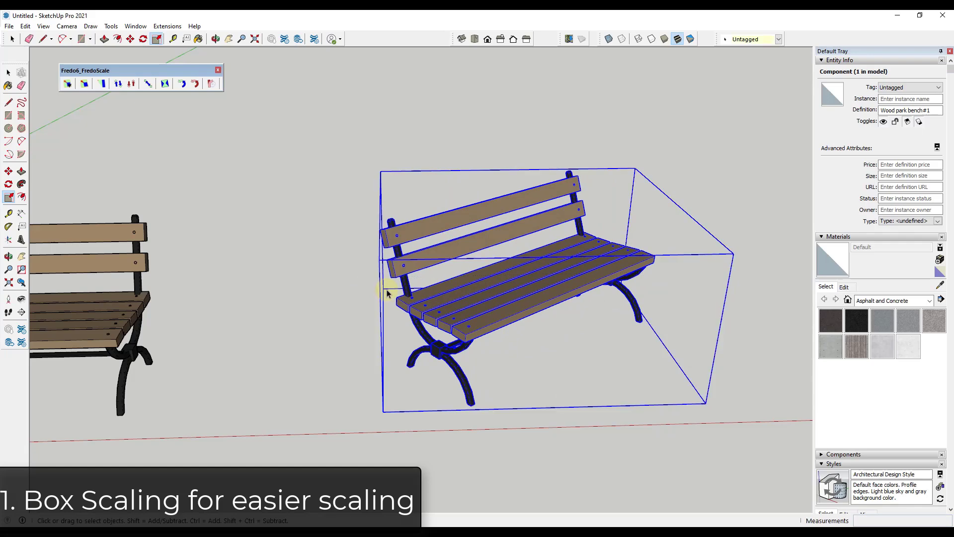
pyautogui.moveTo(385, 287); pyautogui.dragTo(589, 182, button='middle')
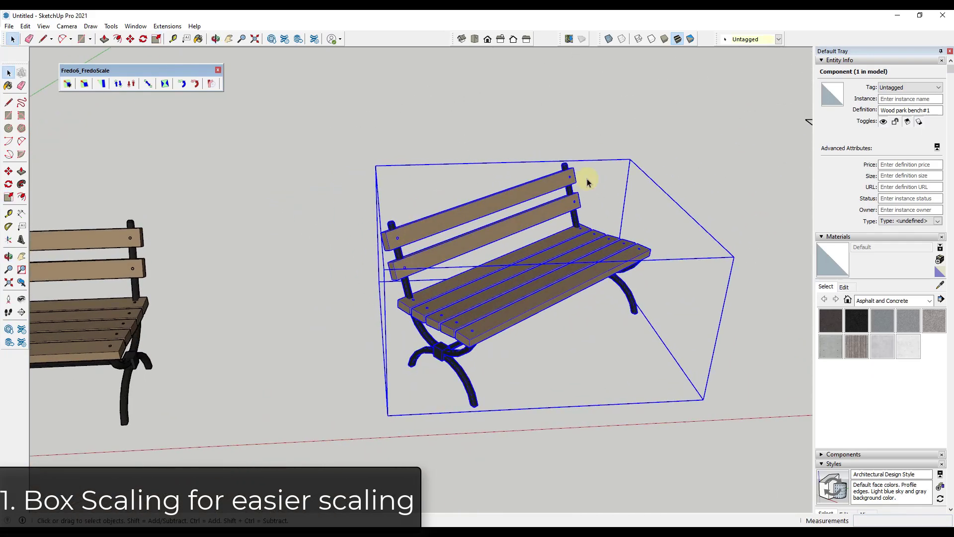
pyautogui.press('space')
# Step: Shorten the rotated bench slightly along its own length with FredoScale Box Scaling
pyautogui.click(83, 89)
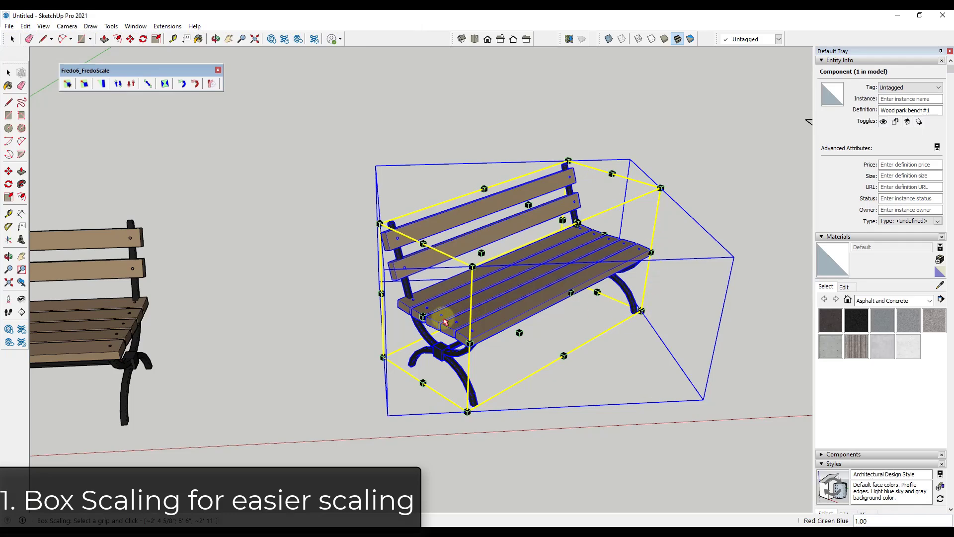
pyautogui.moveTo(423, 317)
pyautogui.mouseDown()
pyautogui.moveTo(462, 303)
pyautogui.moveTo(410, 342)
pyautogui.moveTo(527, 285)
pyautogui.moveTo(385, 354)
pyautogui.moveTo(428, 319)
pyautogui.mouseUp()
pyautogui.press('space')
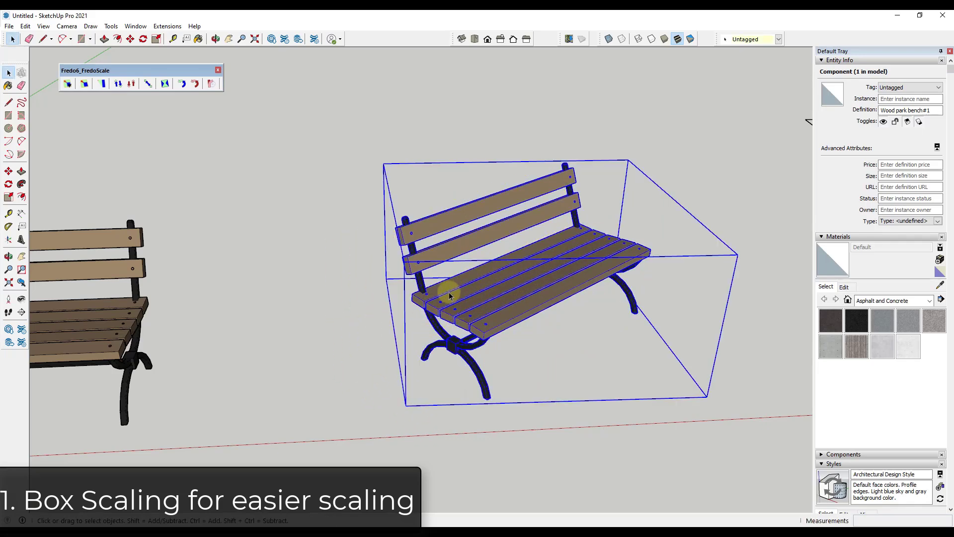
# Step: Try to stretch the rotated bench along the red axis to about 1.19 with the standard Scale tool
pyautogui.press('s')
pyautogui.click(402, 272)
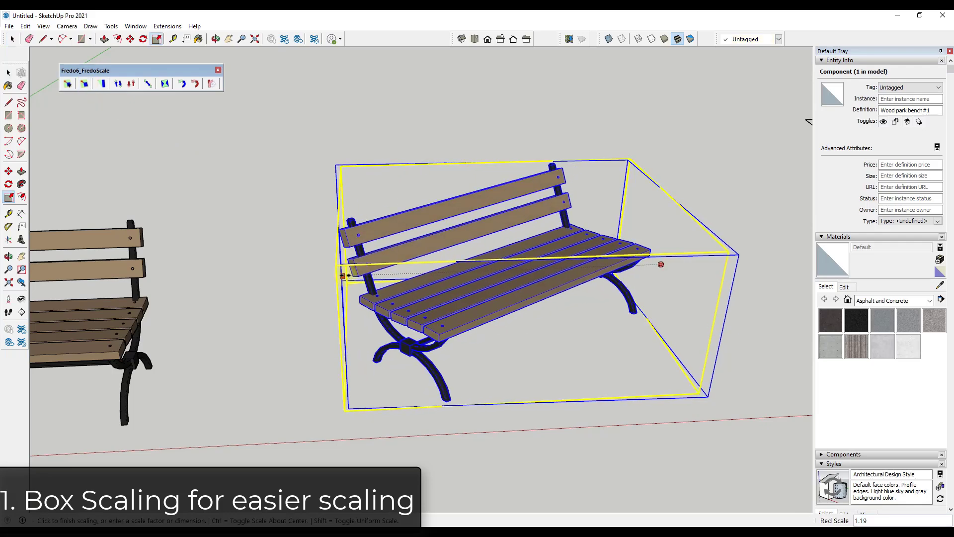
pyautogui.press('Escape')
pyautogui.click(85, 84)
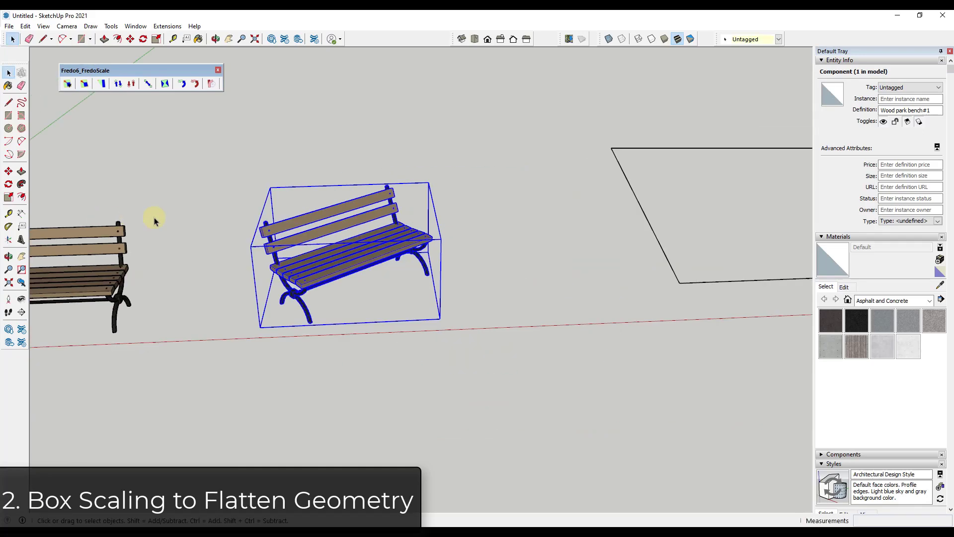
# Step: Examine the four-sided outline beyond the benches and its near corner, from above and from a low angle
pyautogui.scroll(-3, 167, 214)
pyautogui.scroll(4, 598, 195)
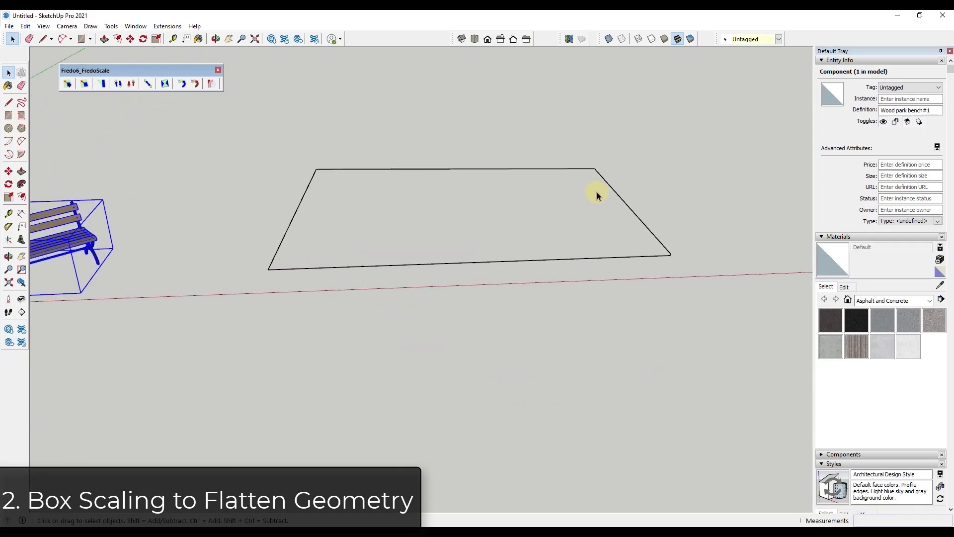
pyautogui.scroll(3, 568, 195)
pyautogui.scroll(-2, 394, 188)
pyautogui.press('o')
pyautogui.moveTo(394, 188); pyautogui.dragTo(300, 217)
pyautogui.press('space')
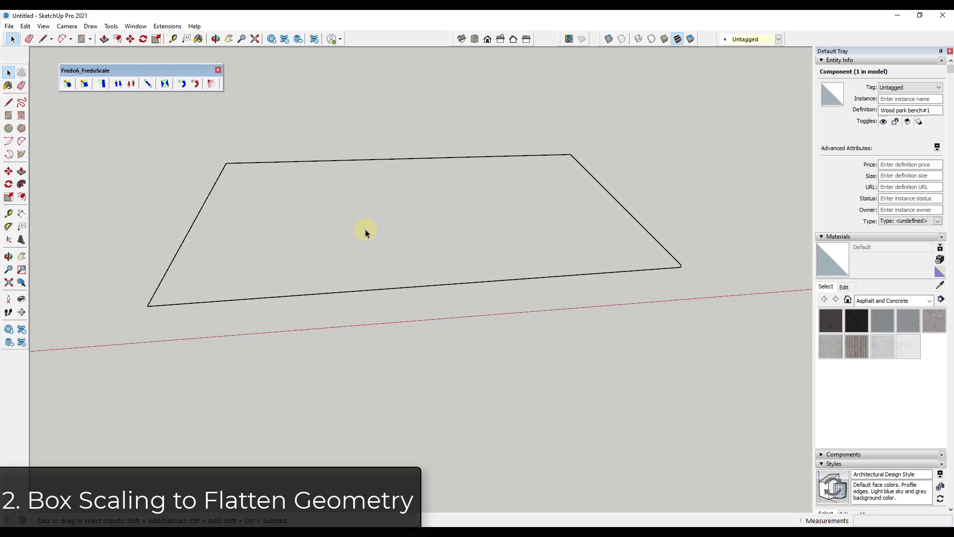
pyautogui.moveTo(365, 230); pyautogui.dragTo(353, 319, button='middle')
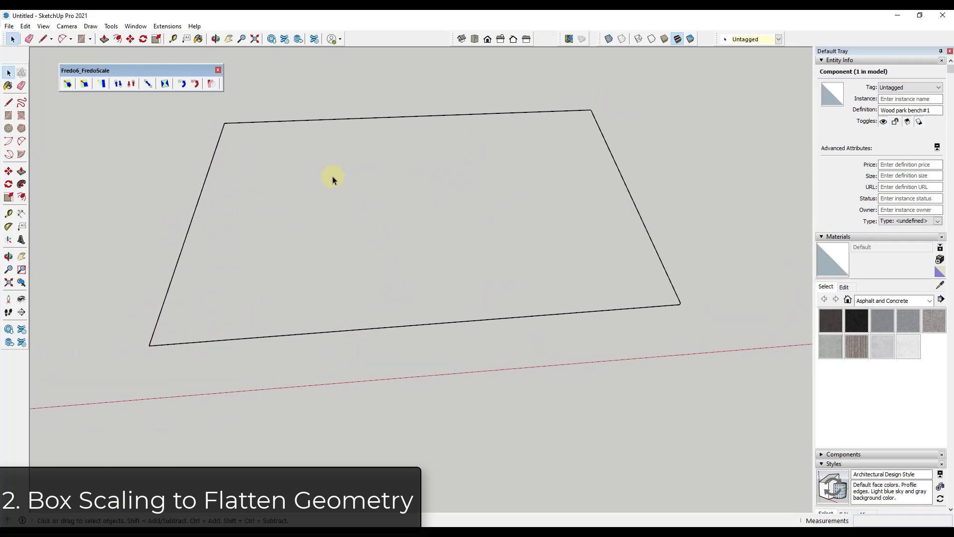
pyautogui.scroll(5, 698, 310)
pyautogui.moveTo(651, 319); pyautogui.dragTo(658, 96, button='middle')
pyautogui.moveTo(666, 317); pyautogui.dragTo(508, 301, button='middle')
# Step: Draw a diagonal line across the four-sided outline from its near right corner to the far left corner
pyautogui.press('l')
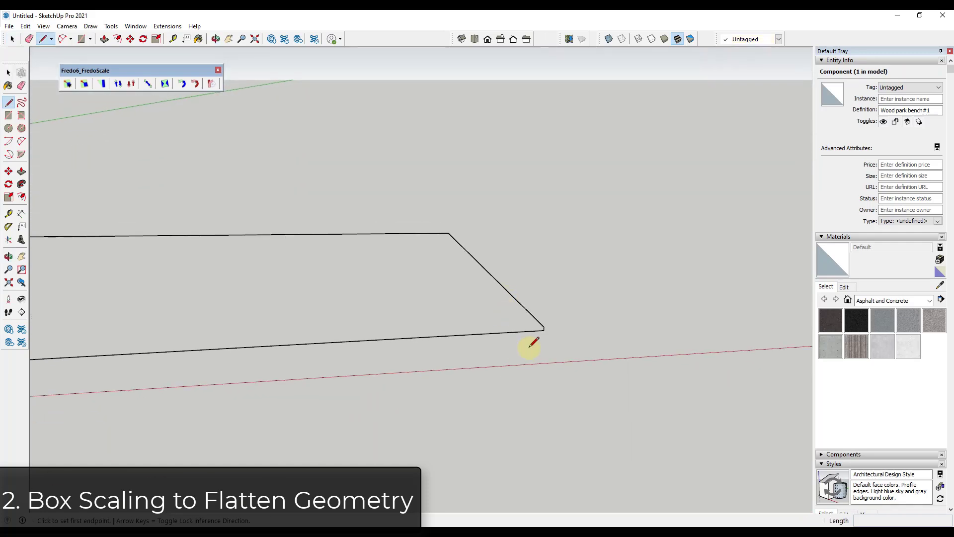
pyautogui.click(545, 329)
pyautogui.scroll(-2, 542, 325)
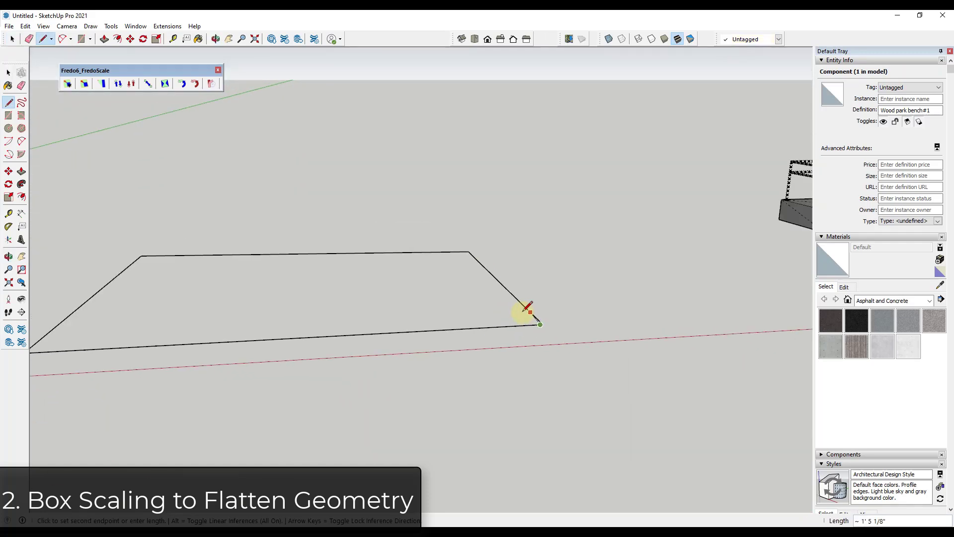
pyautogui.click(142, 256)
pyautogui.moveTo(251, 304); pyautogui.dragTo(220, 313, button='middle')
pyautogui.press('space')
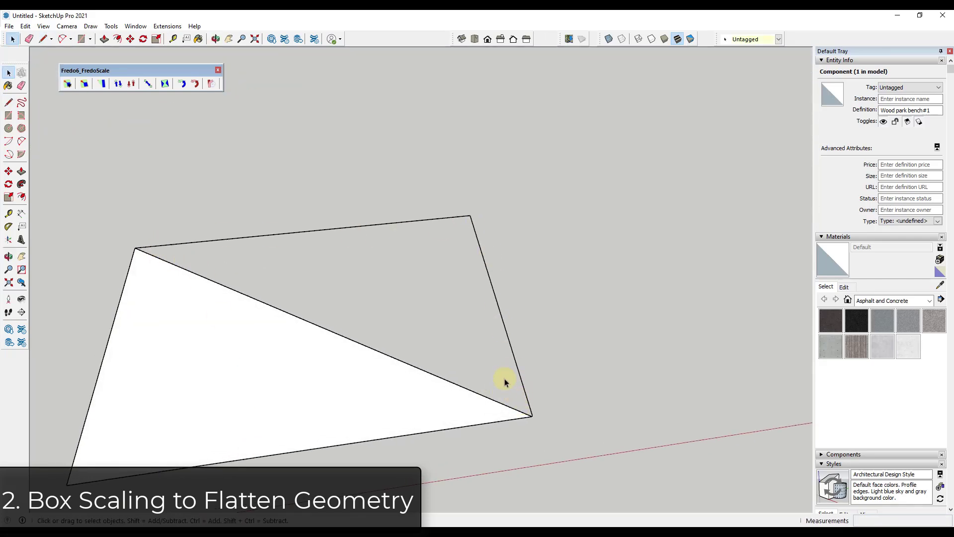
# Step: Erase the diagonal line across the four-sided outline and select all of the outline's edges
pyautogui.scroll(4, 535, 407)
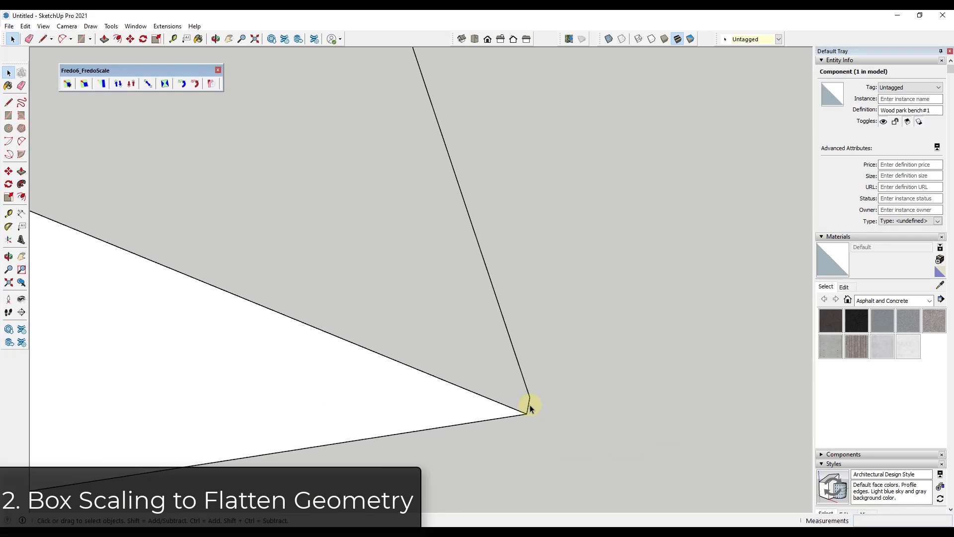
pyautogui.moveTo(531, 405); pyautogui.dragTo(511, 210, button='middle')
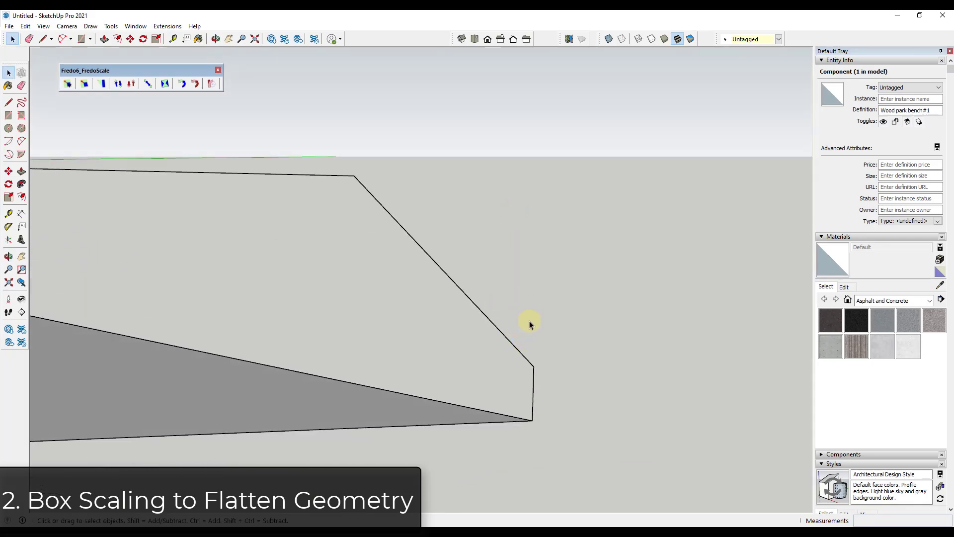
pyautogui.moveTo(530, 323)
pyautogui.mouseDown(button='middle')
pyautogui.moveTo(478, 301)
pyautogui.moveTo(247, 267)
pyautogui.moveTo(222, 285)
pyautogui.moveTo(468, 232)
pyautogui.moveTo(154, 219)
pyautogui.moveTo(221, 226)
pyautogui.moveTo(331, 276)
pyautogui.mouseUp(button='middle')
pyautogui.press('e')
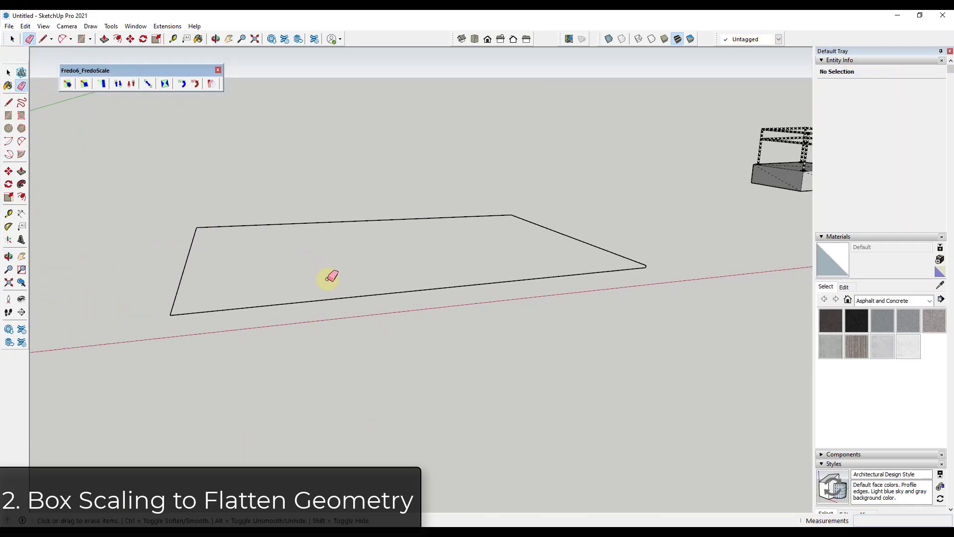
pyautogui.press('space')
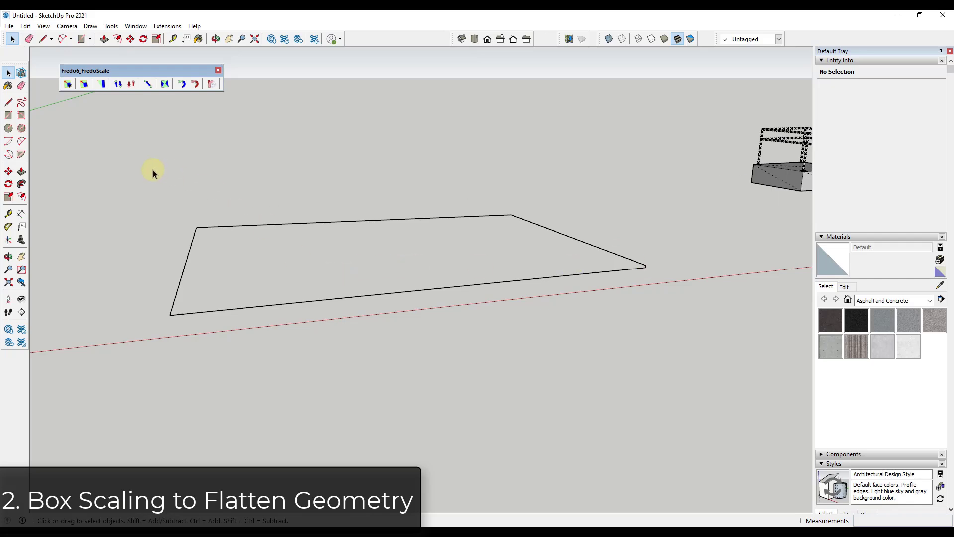
pyautogui.moveTo(152, 172); pyautogui.dragTo(702, 358)
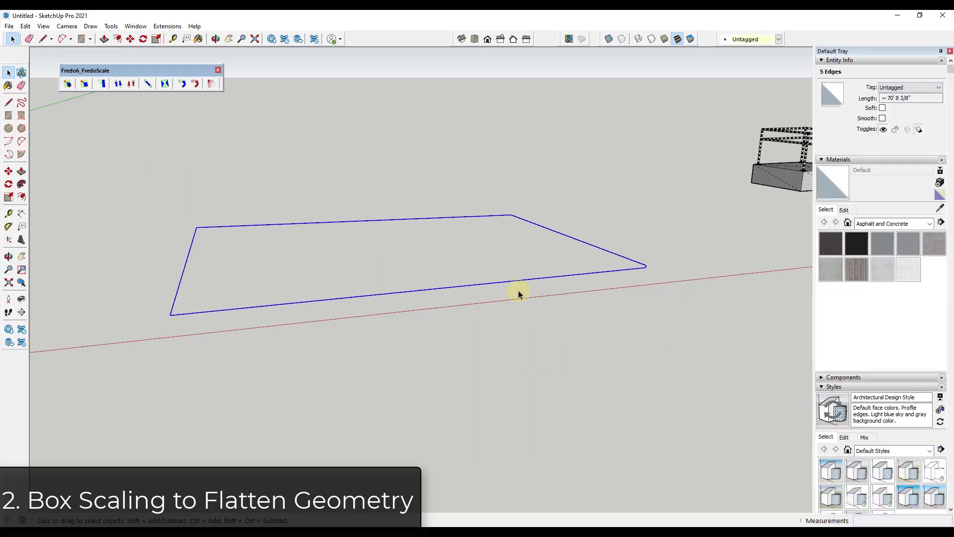
# Step: Try to flatten the selected outline along the blue axis to a scale of 0 with the standard Scale tool
pyautogui.press('s')
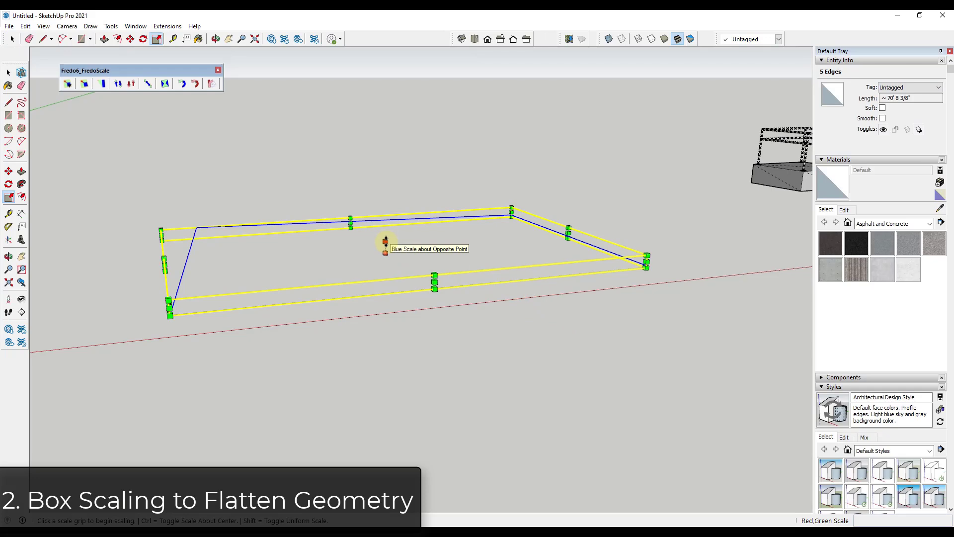
pyautogui.click(387, 237)
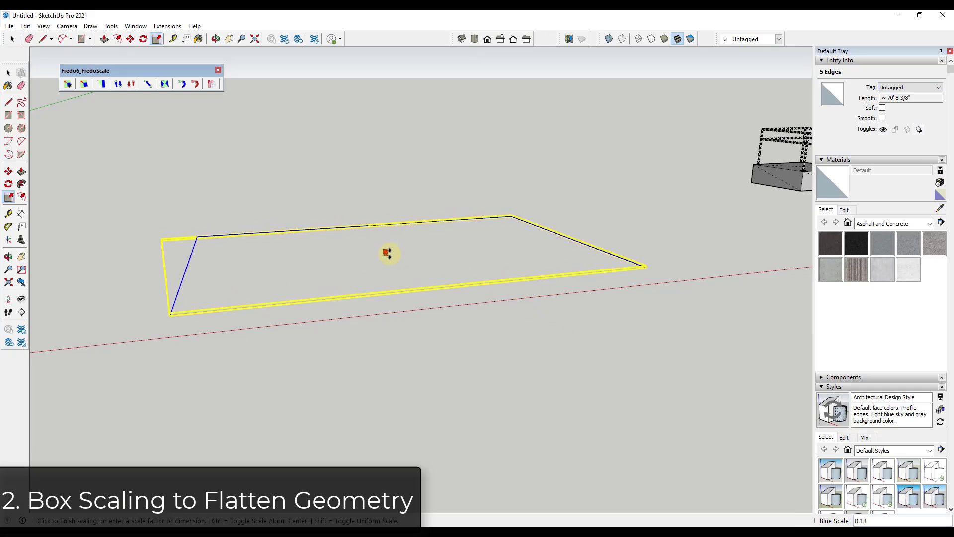
pyautogui.write('0')
pyautogui.press('Return')
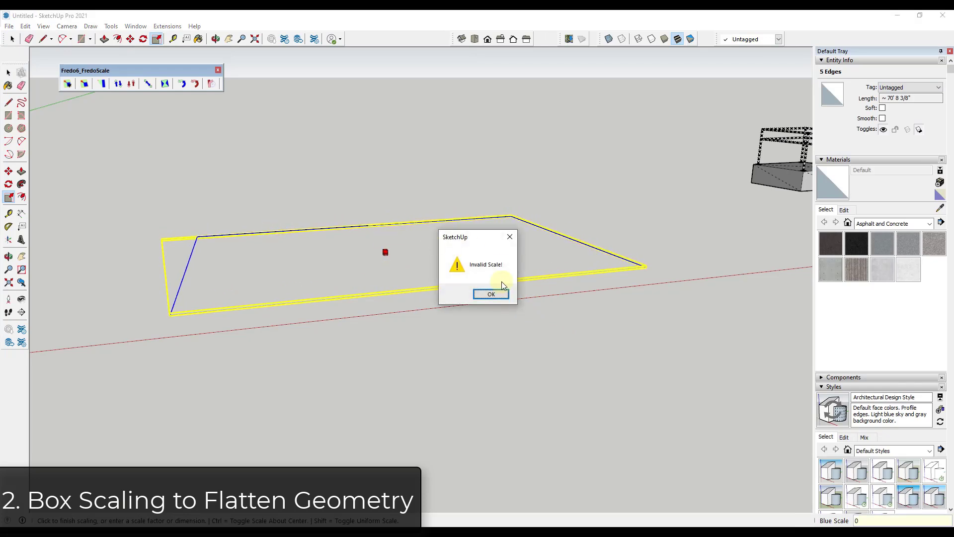
pyautogui.click(491, 294)
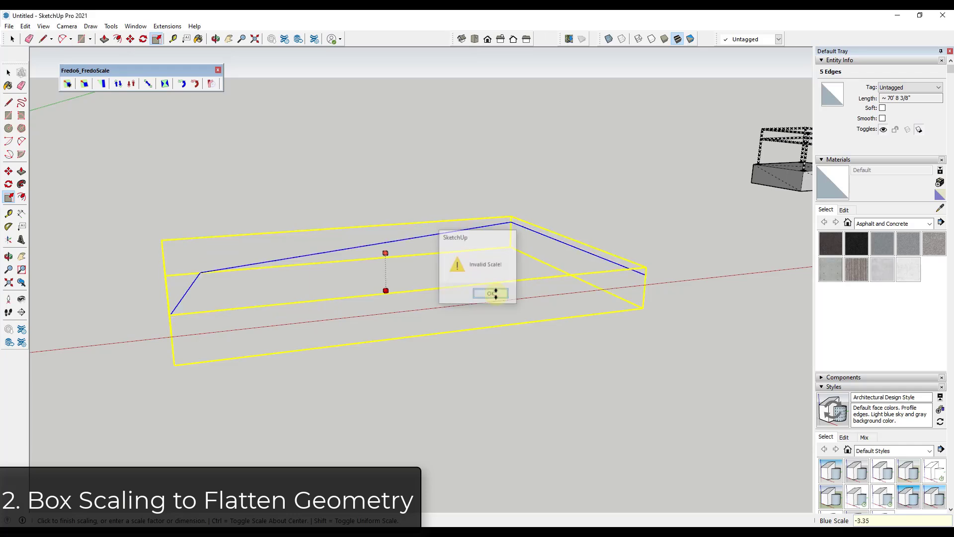
pyautogui.click(539, 267)
pyautogui.press('space')
# Step: Flatten the selected outline along the blue axis with FredoScale Box Scaling at a factor of 0
pyautogui.scroll(3, 659, 252)
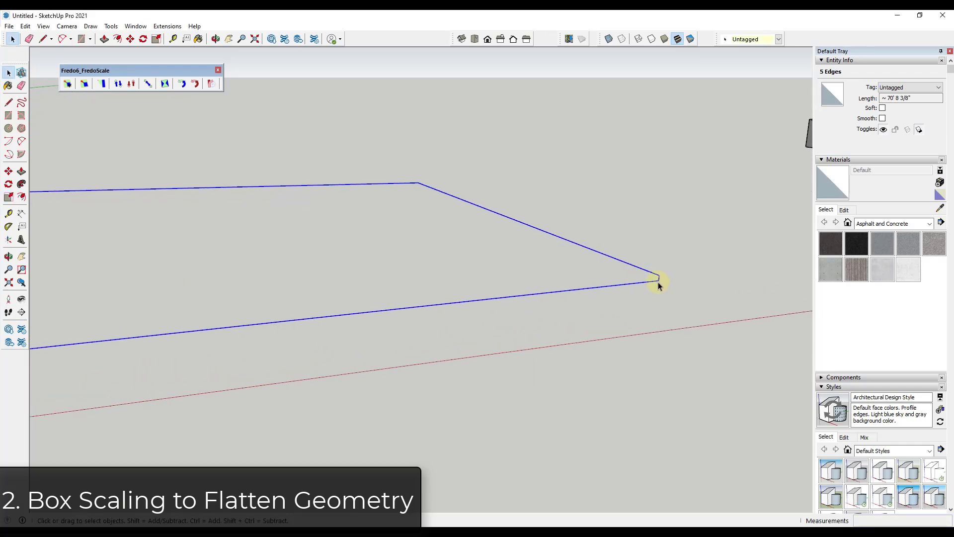
pyautogui.scroll(-5, 505, 226)
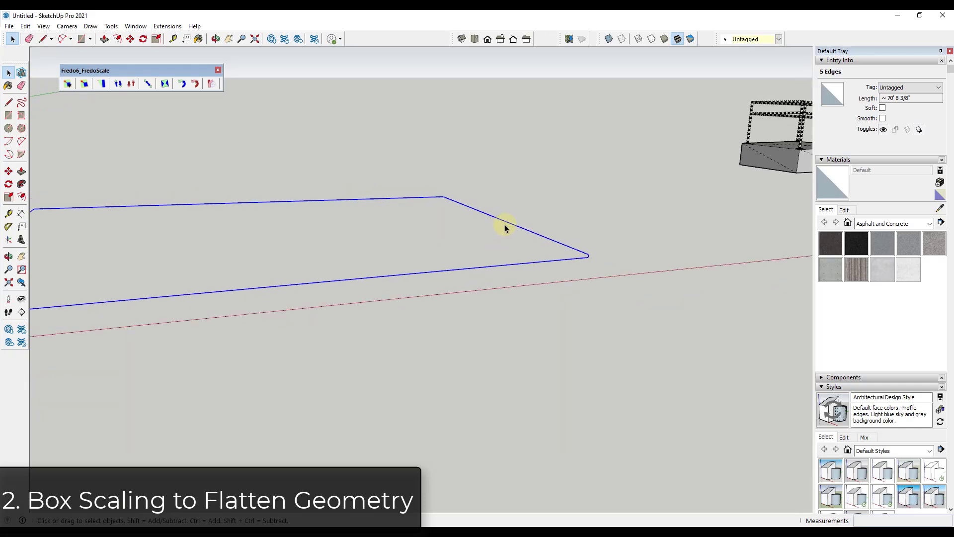
pyautogui.scroll(3, 394, 249)
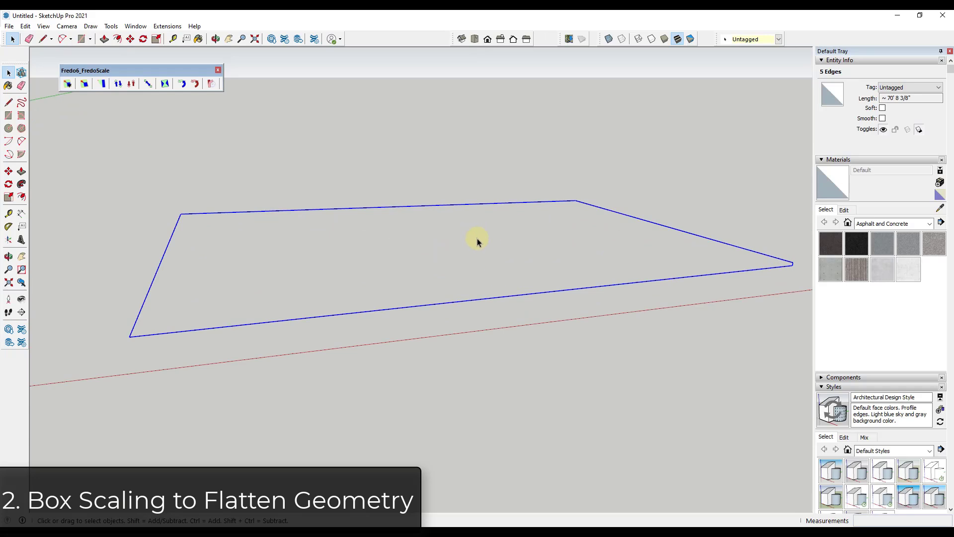
pyautogui.click(84, 83)
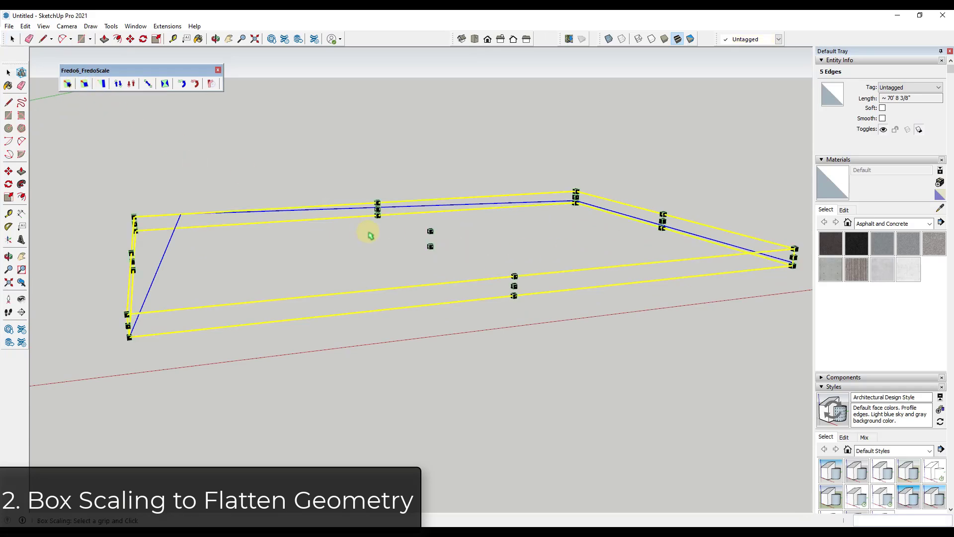
pyautogui.click(428, 232)
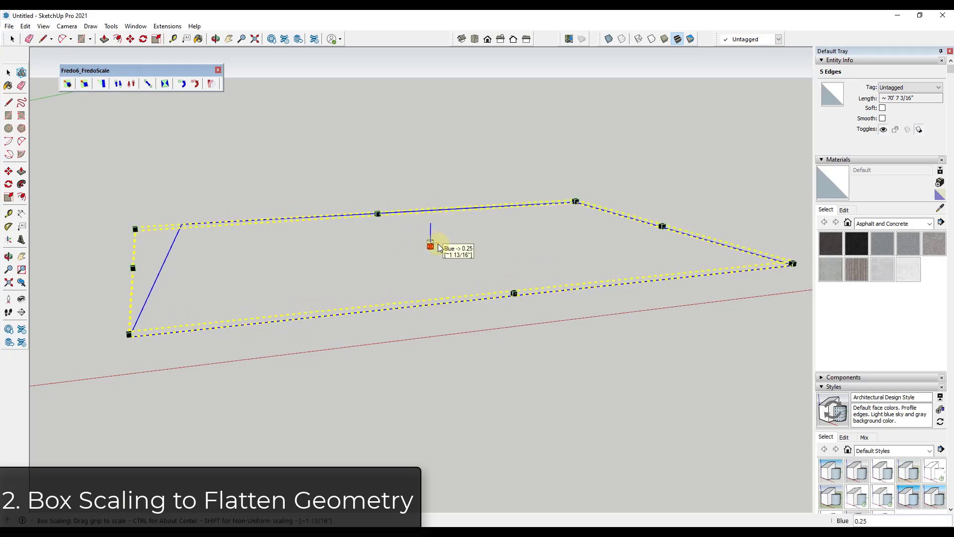
pyautogui.write('0')
pyautogui.press('Return')
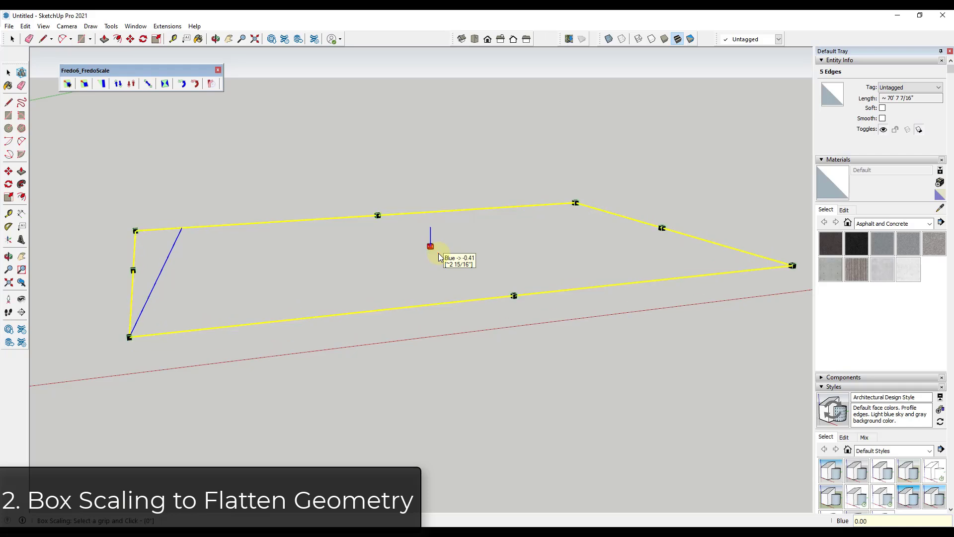
pyautogui.press('space')
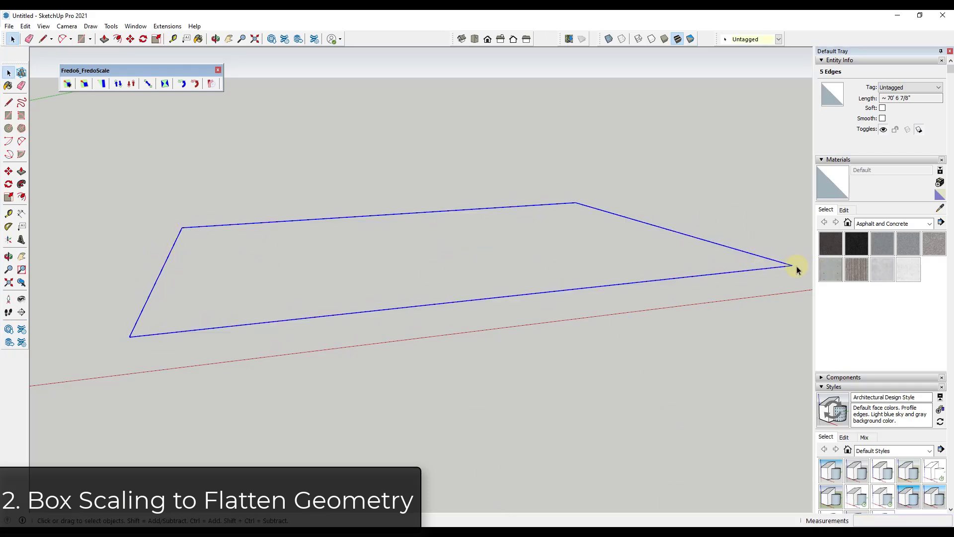
# Step: Create a face inside the flattened outline by retracing its left edge between the near and far corners with the Line tool
pyautogui.scroll(5, 797, 270)
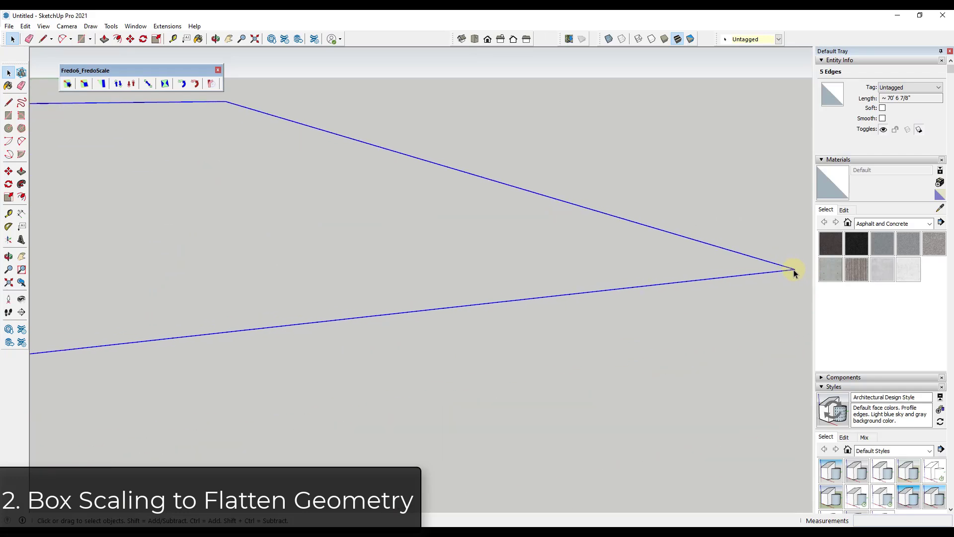
pyautogui.scroll(-3, 793, 273)
pyautogui.moveTo(788, 270); pyautogui.dragTo(373, 277, button='middle')
pyautogui.press('l')
pyautogui.click(175, 332)
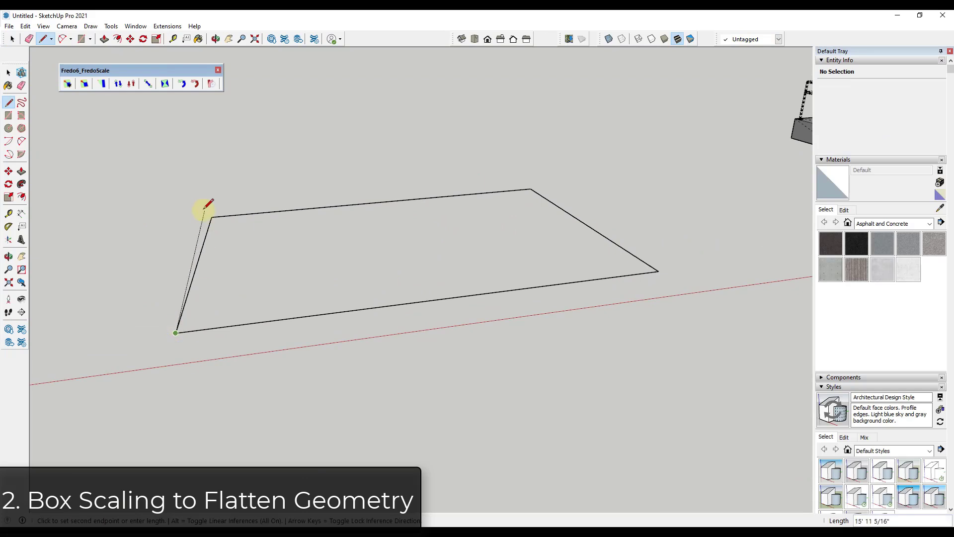
pyautogui.click(211, 217)
pyautogui.moveTo(537, 252); pyautogui.dragTo(468, 268, button='middle')
pyautogui.click(130, 378)
pyautogui.click(190, 217)
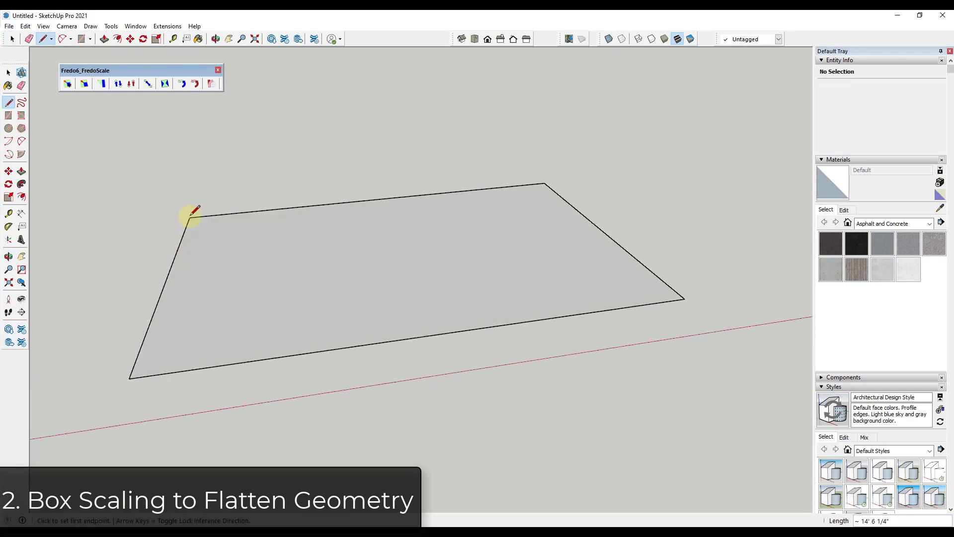
# Step: Select the new face and examine it up close and from farther away
pyautogui.press('space')
pyautogui.click(476, 272)
pyautogui.moveTo(477, 272); pyautogui.dragTo(529, 260, button='middle')
pyautogui.scroll(-4, 527, 260)
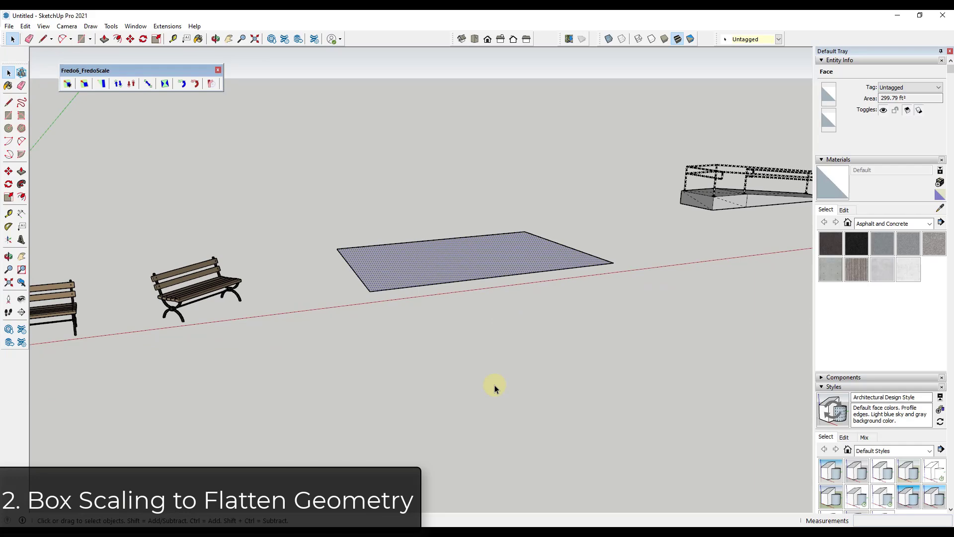
pyautogui.scroll(5, 485, 256)
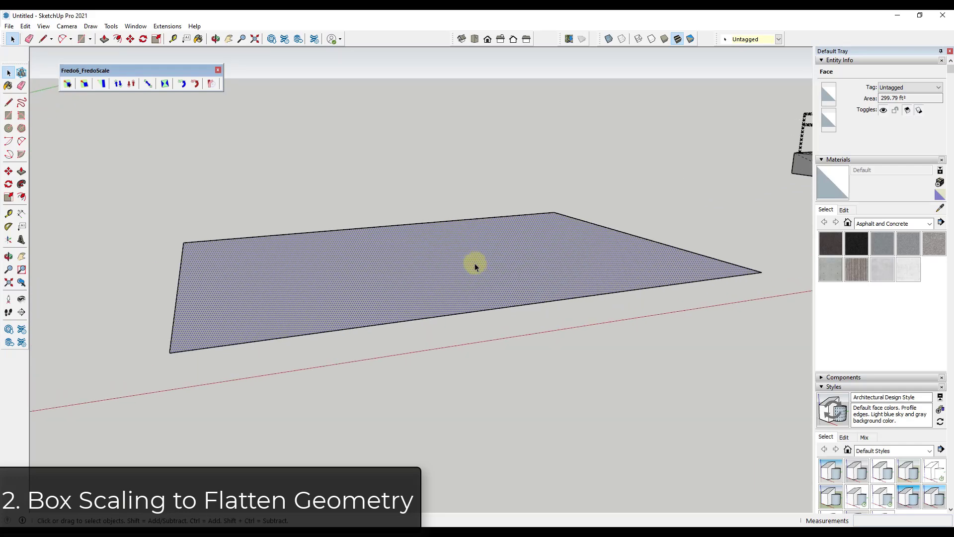
pyautogui.moveTo(422, 257); pyautogui.dragTo(383, 277, button='middle')
pyautogui.scroll(-5, 353, 239)
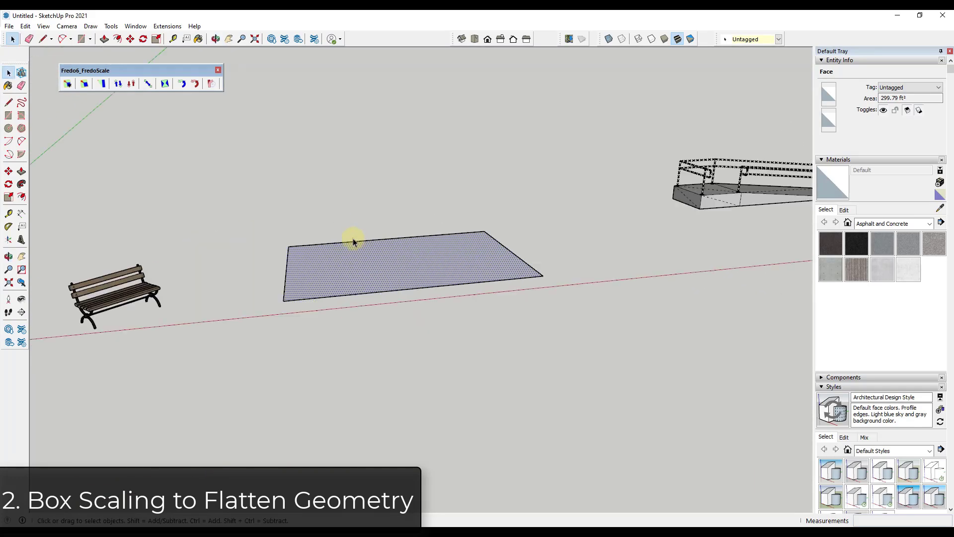
# Step: Select the face together with its edges and display the FredoScale Box Scaling grips around it
pyautogui.moveTo(238, 160); pyautogui.dragTo(547, 326)
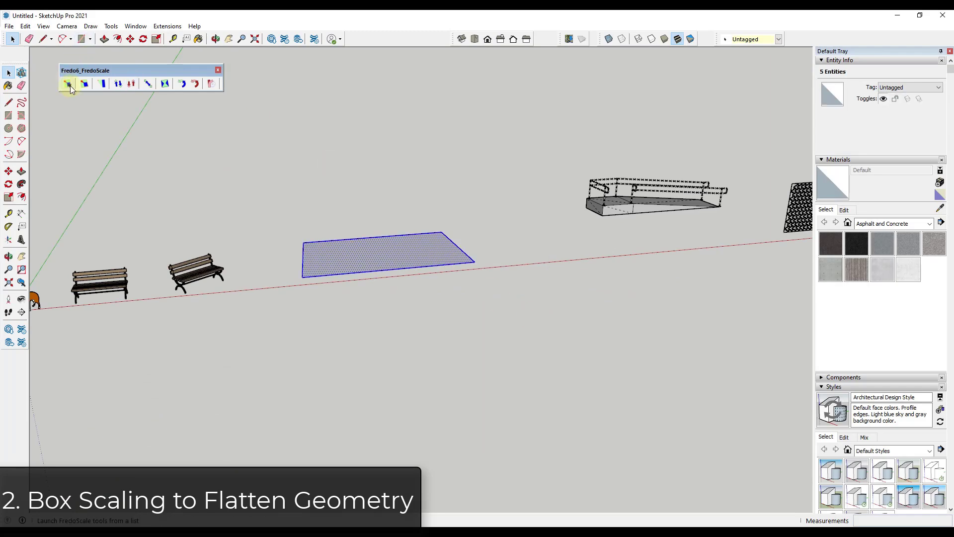
pyautogui.click(84, 84)
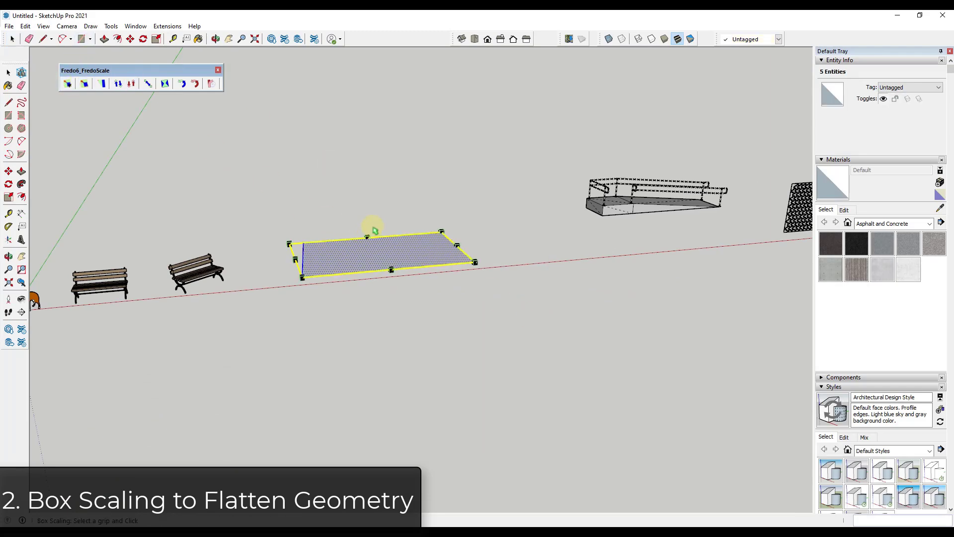
pyautogui.click(392, 302)
pyautogui.moveTo(391, 303); pyautogui.dragTo(341, 435, button='middle')
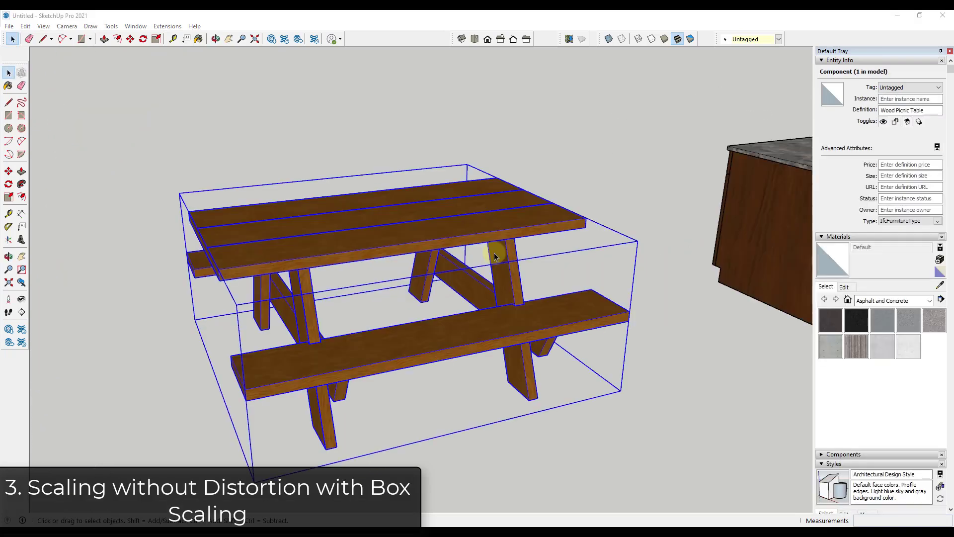
# Step: Try to compress the picnic table along the red axis to a scale of 0.58 with the standard Scale tool
pyautogui.scroll(-3, 391, 292)
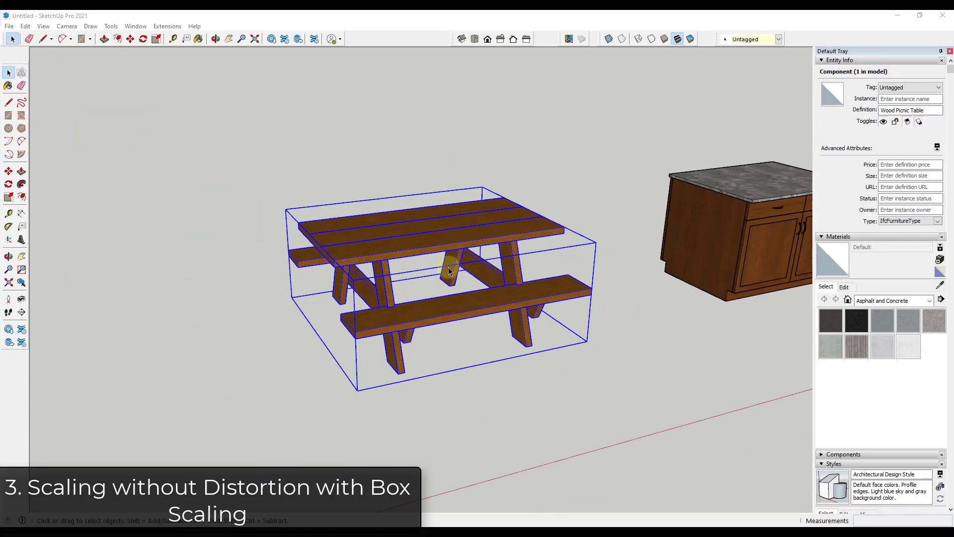
pyautogui.scroll(2, 456, 286)
pyautogui.press('s')
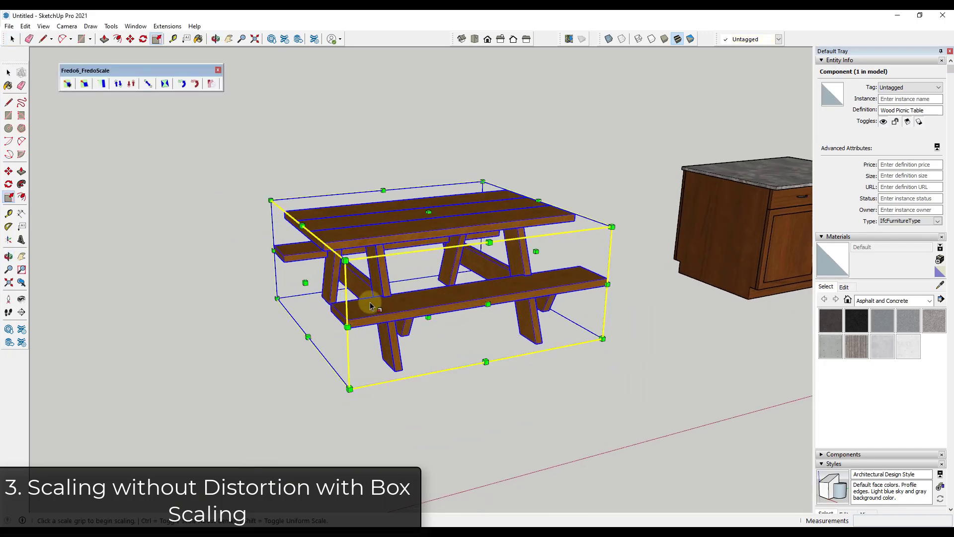
pyautogui.click(305, 283)
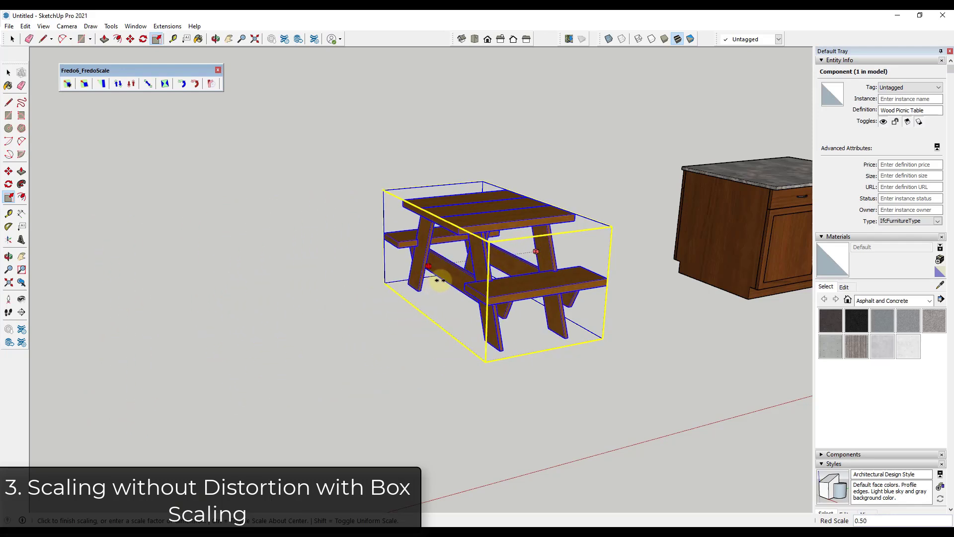
pyautogui.click(470, 273)
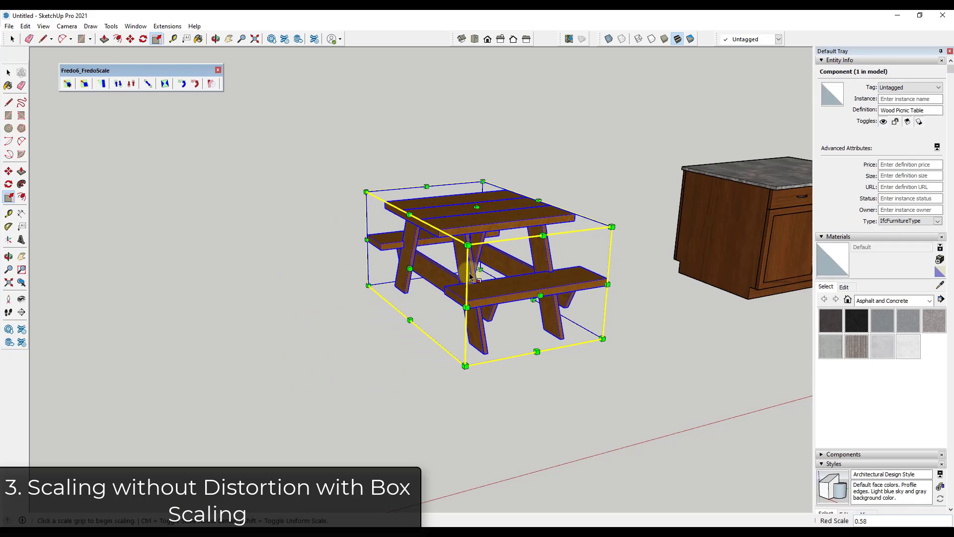
pyautogui.scroll(5, 466, 248)
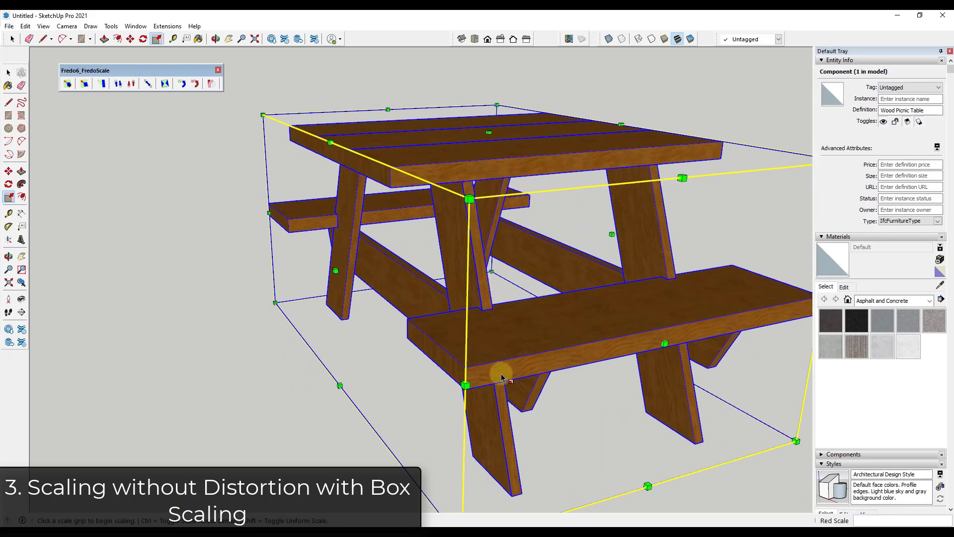
pyautogui.scroll(-5, 500, 365)
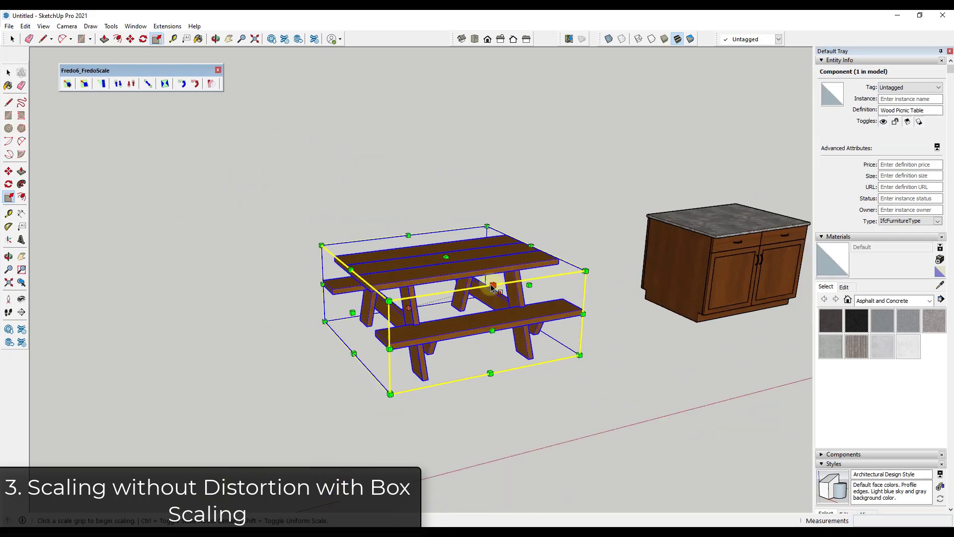
# Step: Try to stretch the picnic table lengthwise along the red axis with the standard Scale tool
pyautogui.scroll(-2, 492, 288)
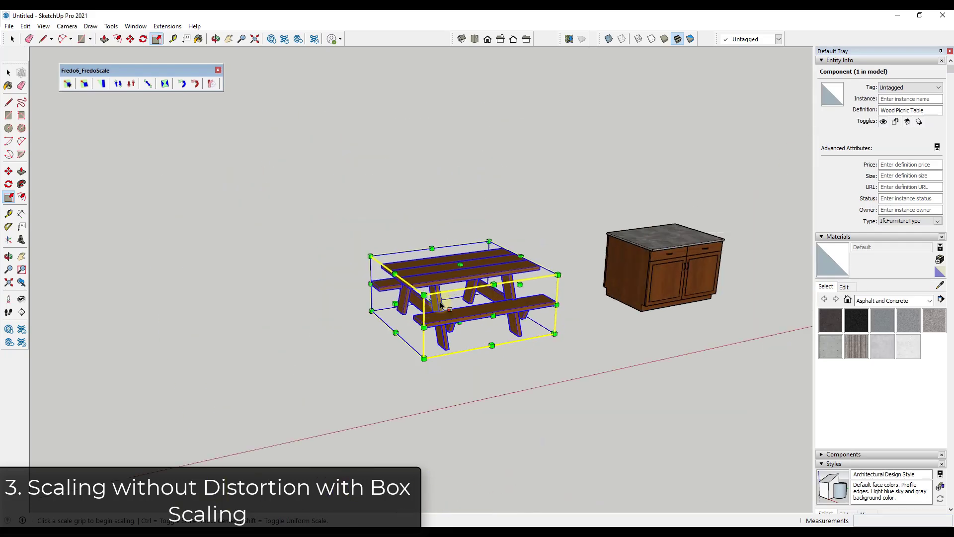
pyautogui.scroll(2, 492, 287)
pyautogui.click(352, 319)
pyautogui.click(154, 353)
pyautogui.scroll(4, 259, 325)
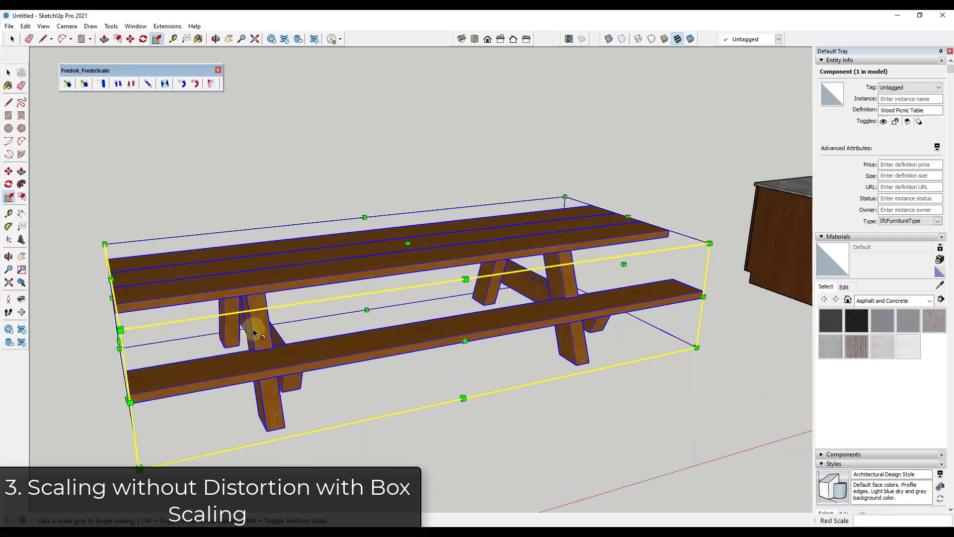
pyautogui.scroll(-5, 616, 288)
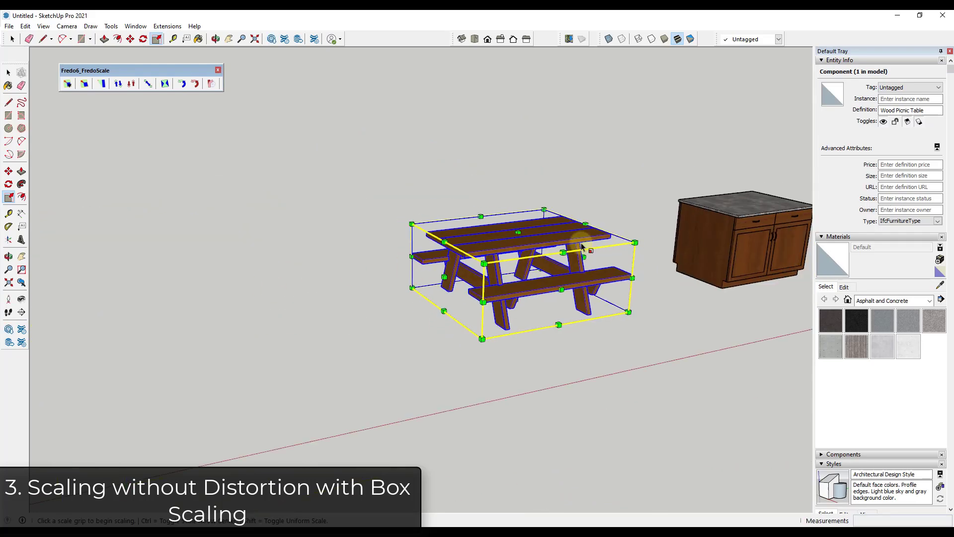
pyautogui.scroll(4, 494, 263)
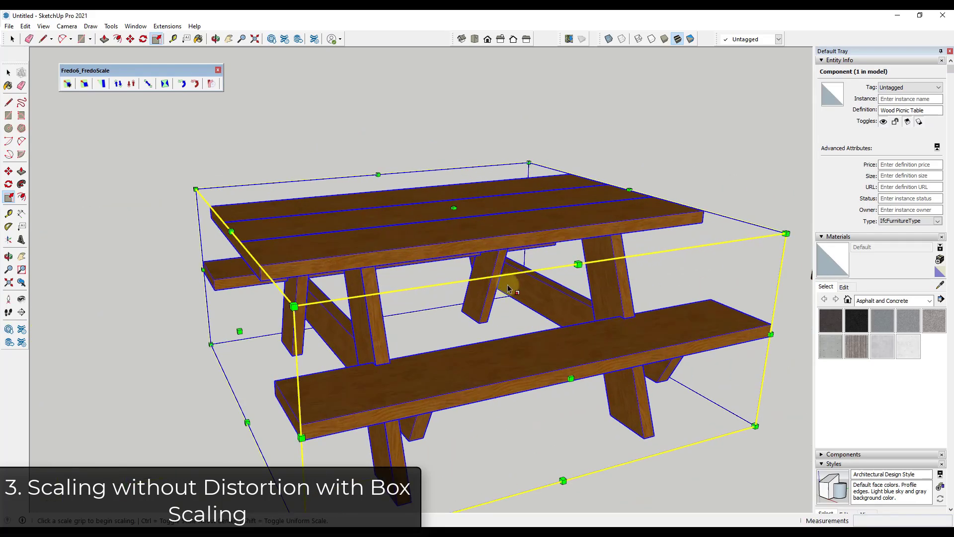
# Step: Draw a straight reference line on the ground in front of the picnic table, running past its end
pyautogui.scroll(-3, 456, 257)
pyautogui.press('space')
pyautogui.scroll(-1, 578, 354)
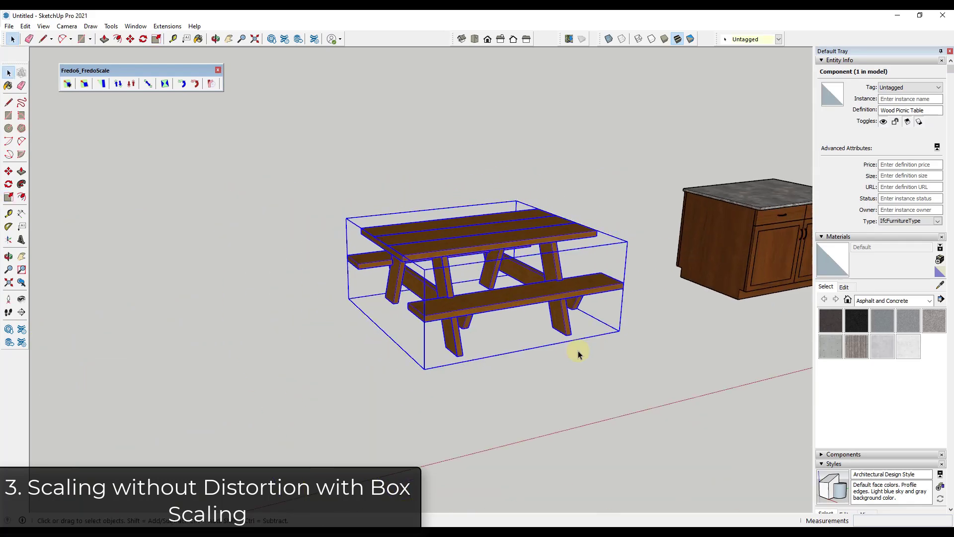
pyautogui.click(585, 356)
pyautogui.press('l')
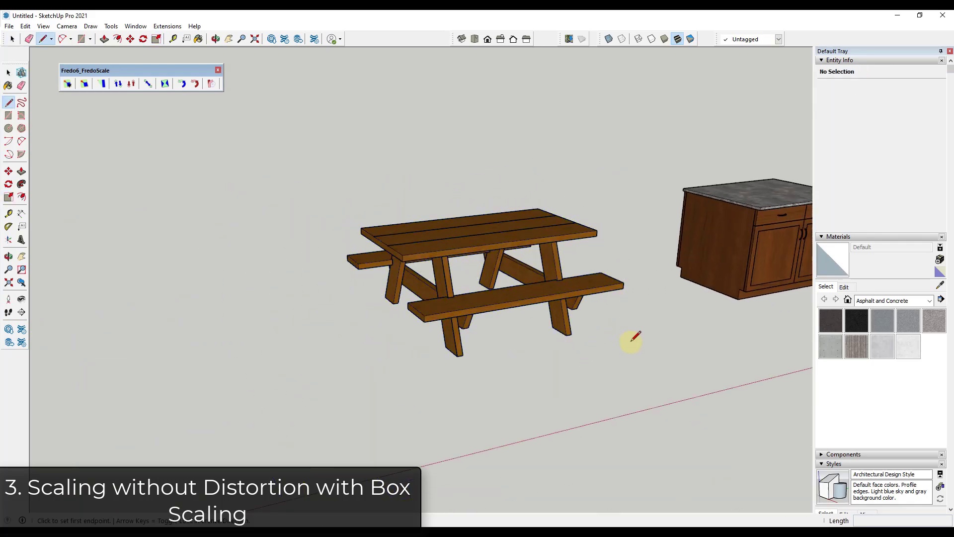
pyautogui.click(630, 342)
pyautogui.click(360, 397)
pyautogui.press('space')
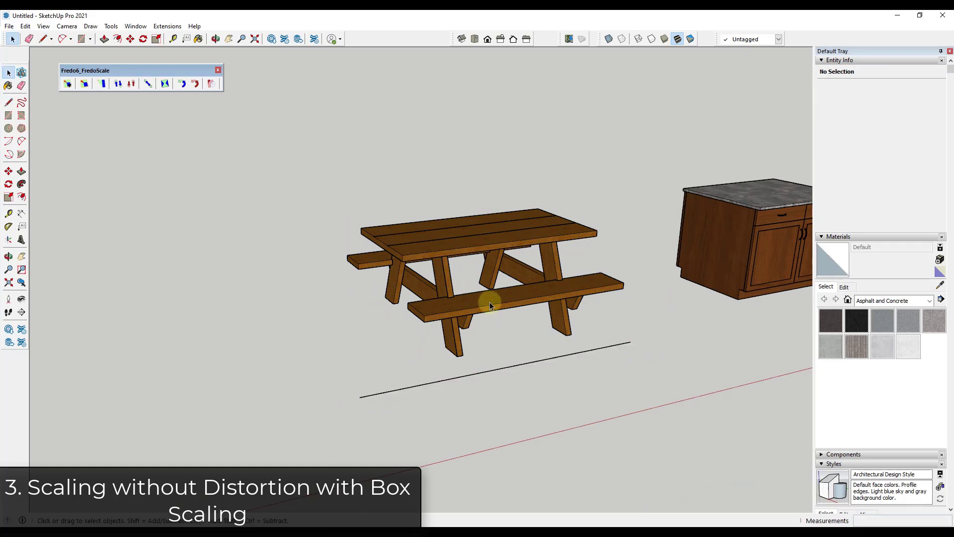
# Step: Activate FredoScale Box Stretching on the picnic table component
pyautogui.click(489, 306)
pyautogui.scroll(3, 512, 309)
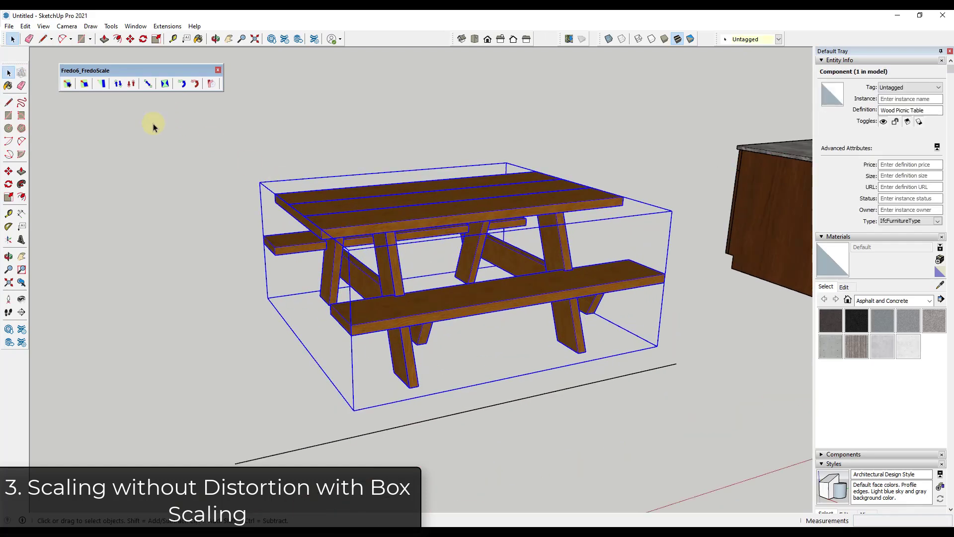
pyautogui.click(149, 83)
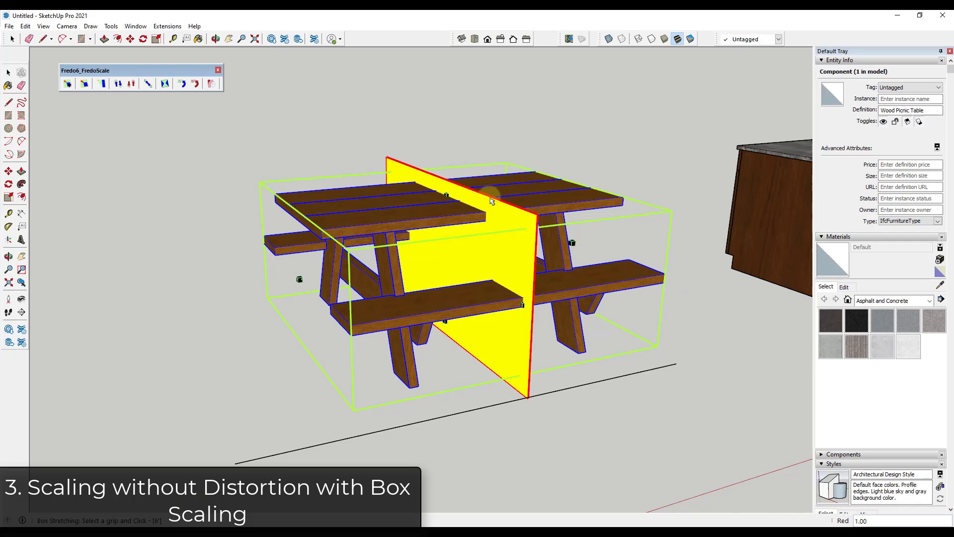
# Step: Switch the display of the picnic table's stretch divider from rectangle through hidden to grid
pyautogui.rightClick(492, 201)
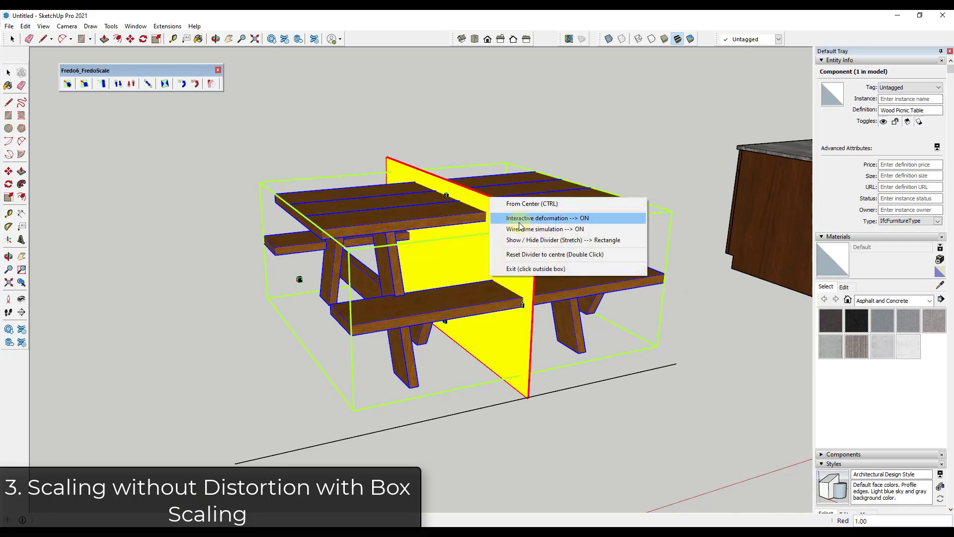
pyautogui.click(558, 241)
pyautogui.rightClick(301, 280)
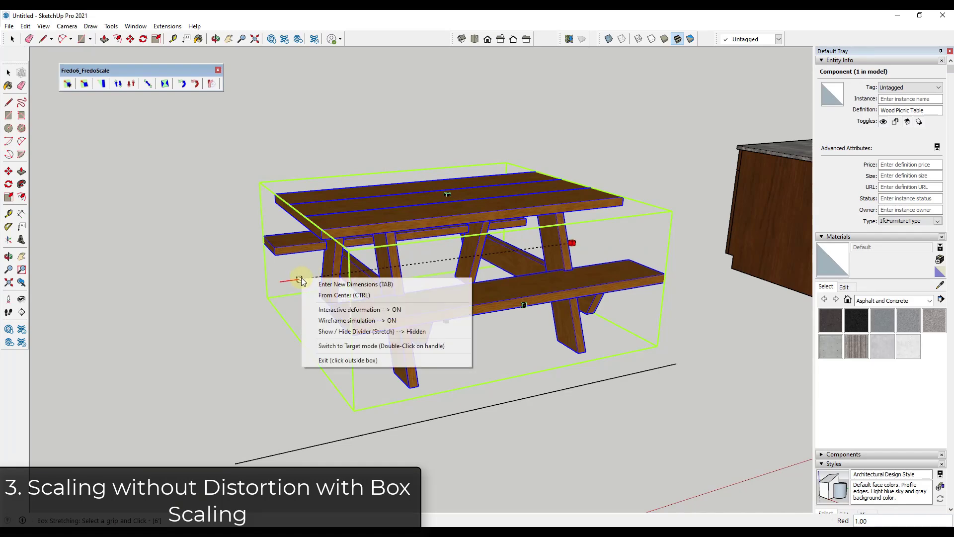
pyautogui.click(378, 331)
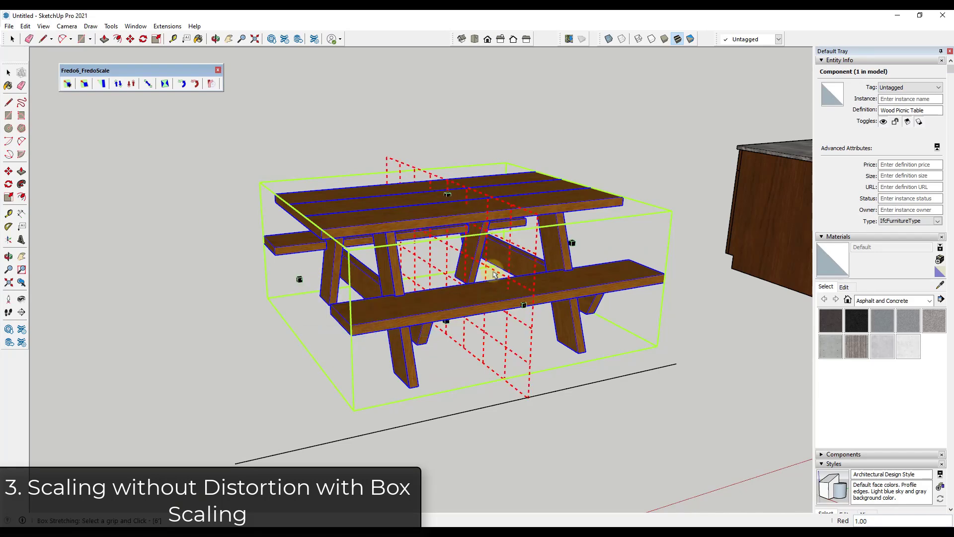
pyautogui.press('Up')
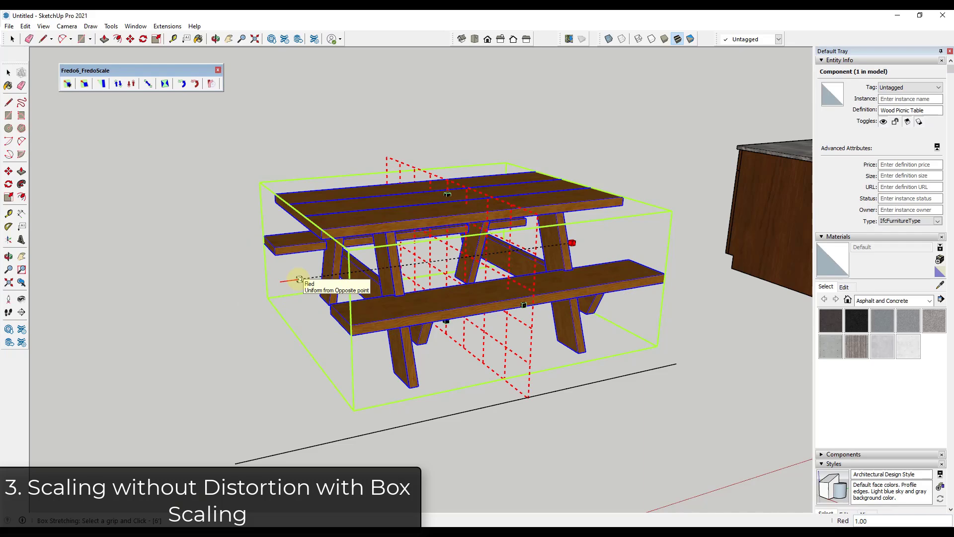
# Step: Box-stretch the picnic table lengthwise along the red axis to the reference line's endpoint, at a scale of 1.33
pyautogui.moveTo(299, 279); pyautogui.dragTo(237, 465)
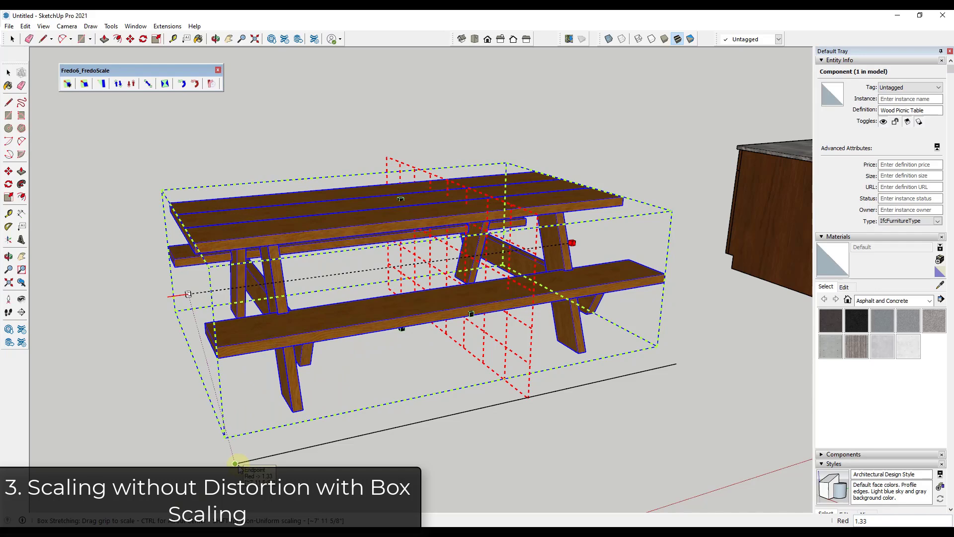
pyautogui.moveTo(237, 465); pyautogui.dragTo(237, 466)
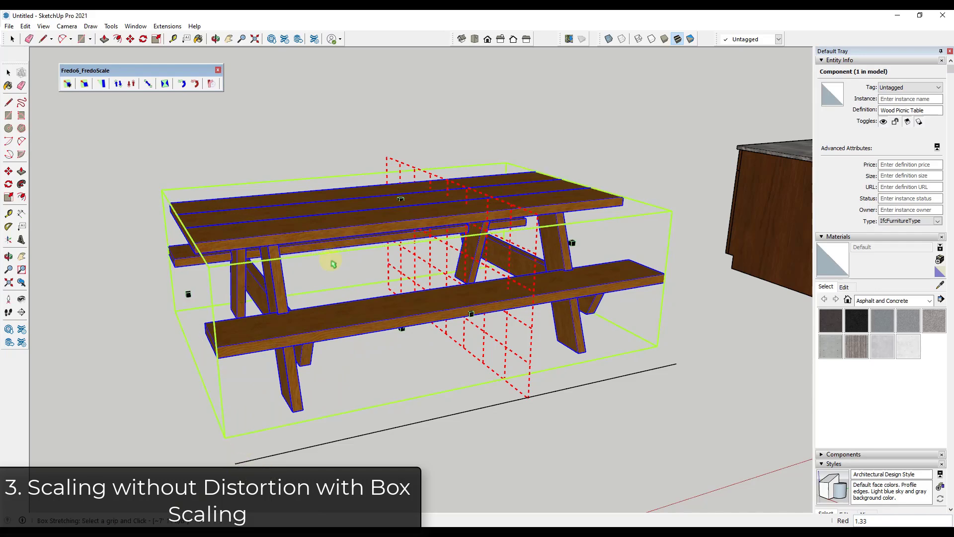
pyautogui.scroll(4, 271, 261)
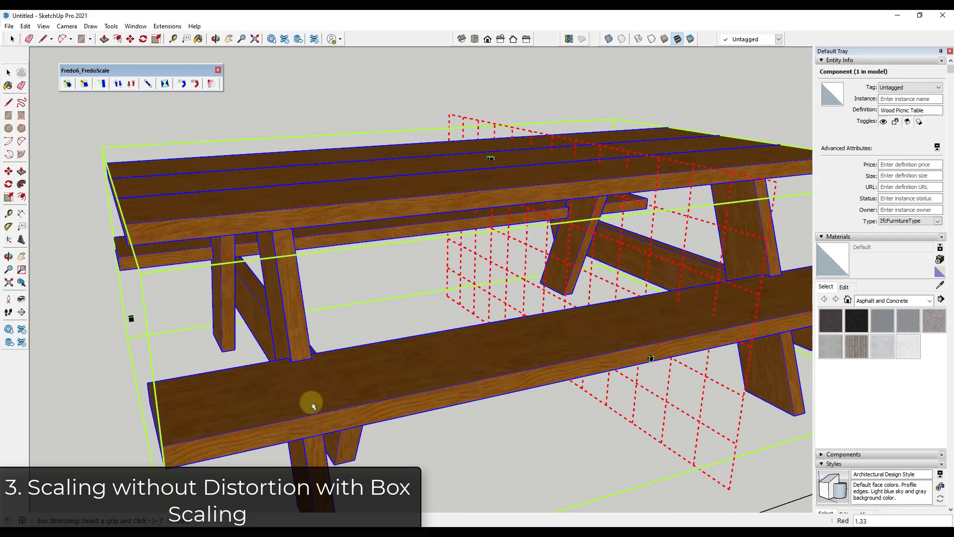
pyautogui.scroll(-3, 303, 277)
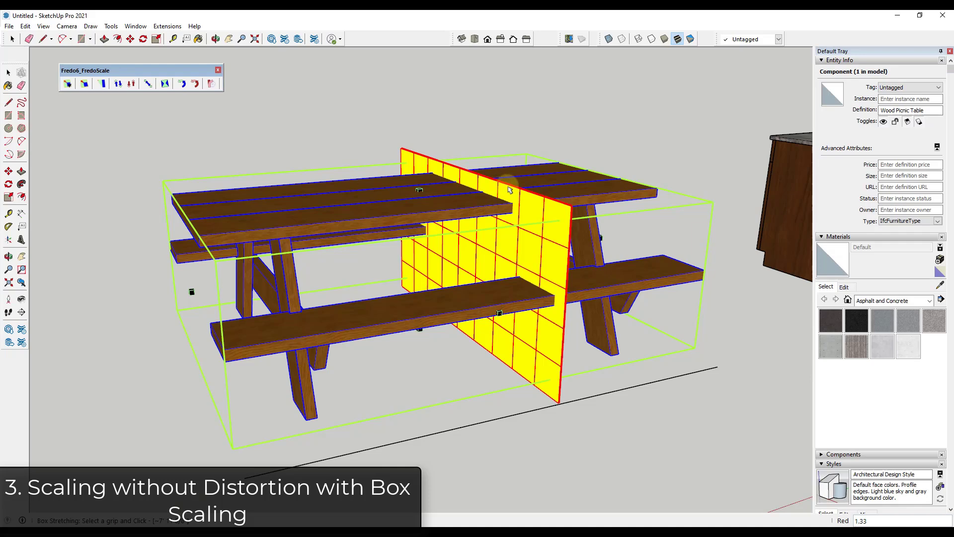
pyautogui.scroll(-3, 512, 207)
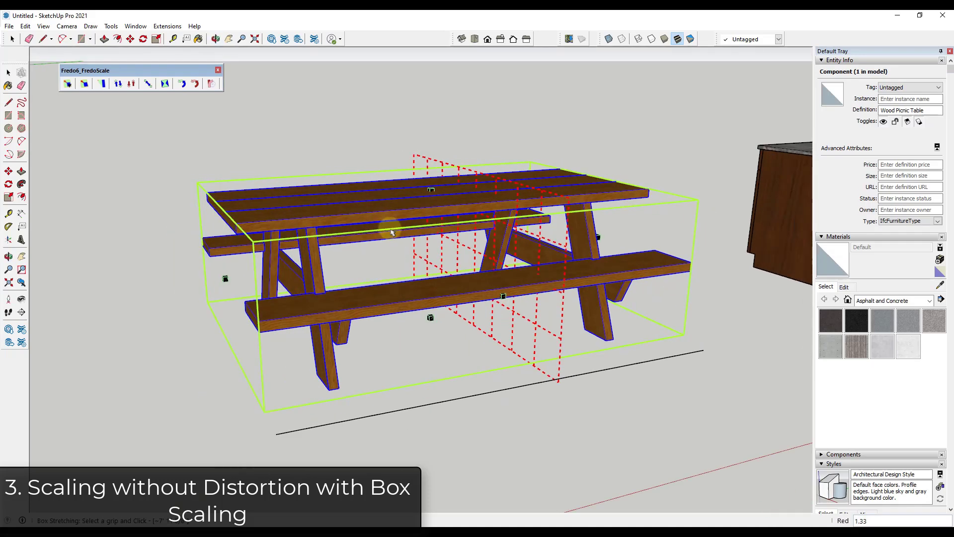
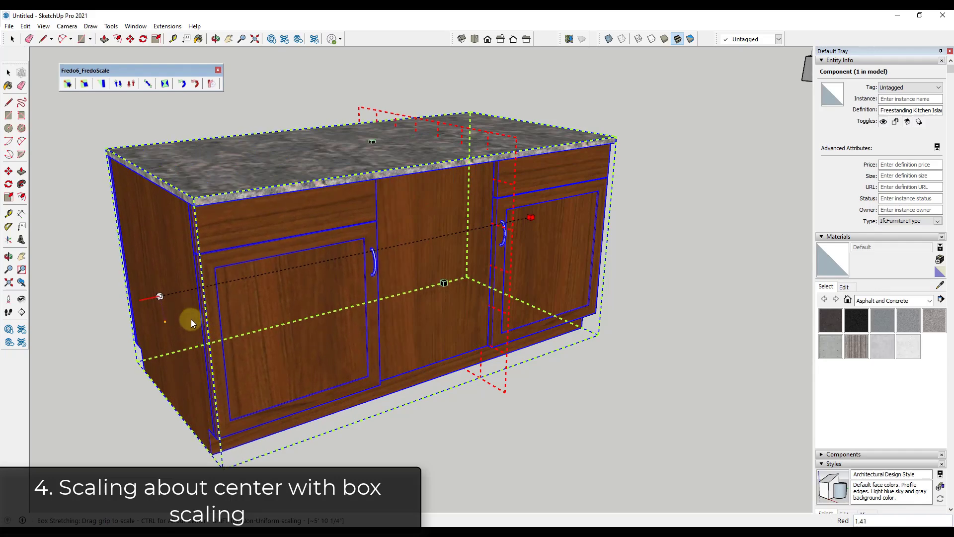
# Step: Move the kitchen island's stretch divider about 11 5/8" off-centre along the red axis so it cuts through one door
pyautogui.click(511, 146)
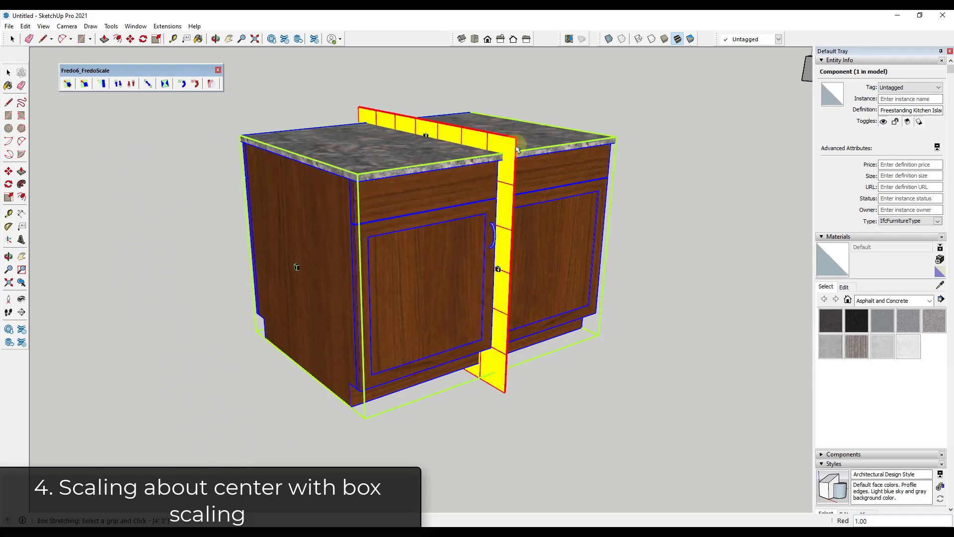
pyautogui.click(516, 149)
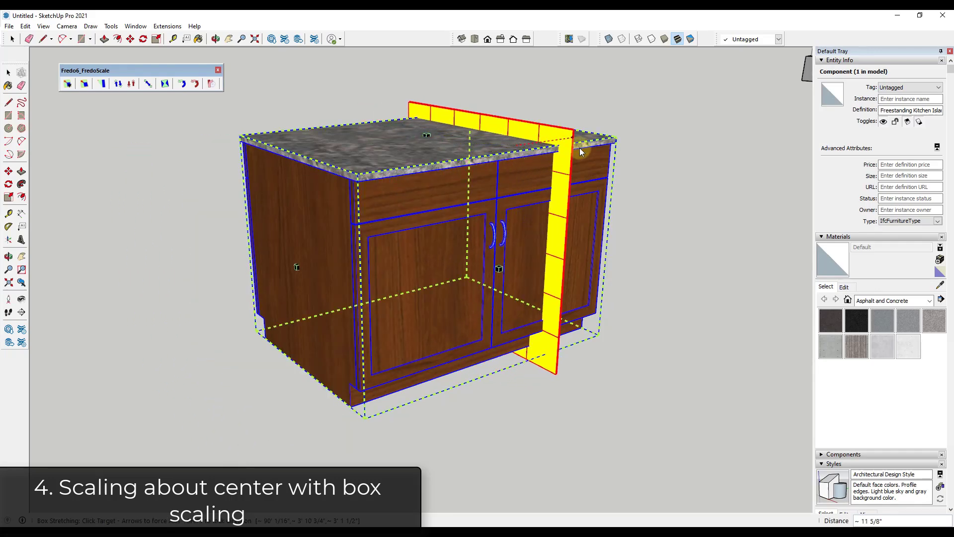
pyautogui.click(575, 164)
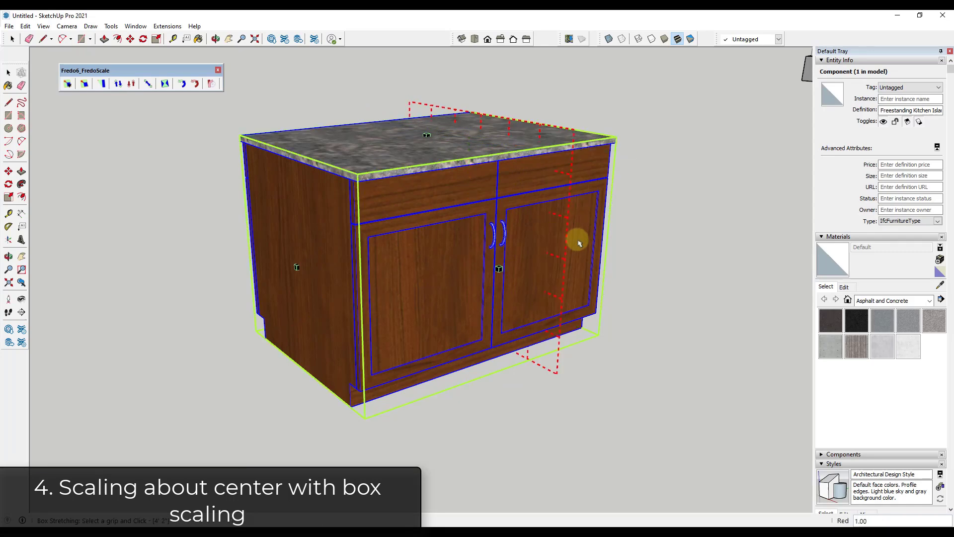
pyautogui.scroll(5, 572, 240)
pyautogui.scroll(-5, 557, 239)
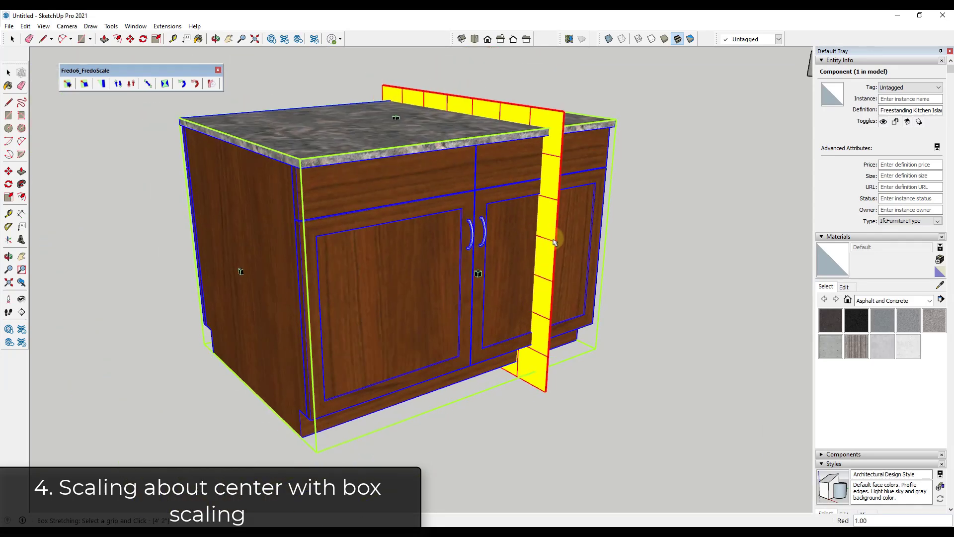
# Step: Try to box-stretch the kitchen island along the red axis to a scale of about 1.40
pyautogui.click(242, 271)
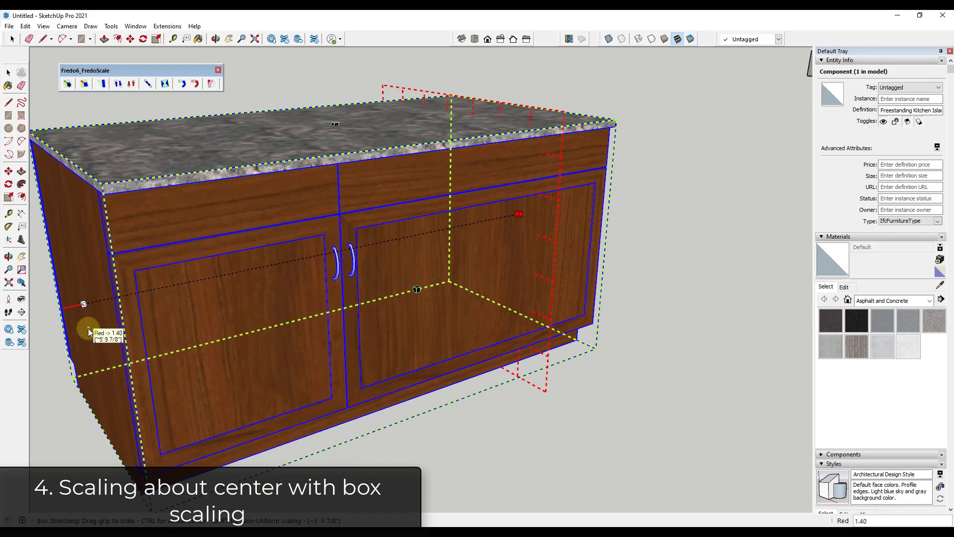
pyautogui.click(88, 329)
pyautogui.moveTo(437, 207); pyautogui.dragTo(462, 196, button='middle')
# Step: Turn on the From Center option for box stretching the kitchen island
pyautogui.click(534, 210)
pyautogui.rightClick(537, 215)
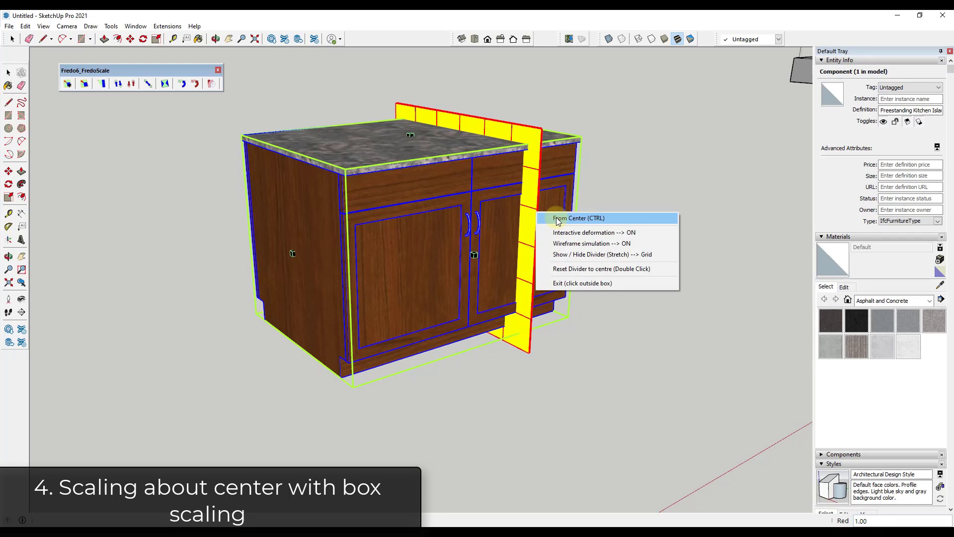
pyautogui.click(557, 218)
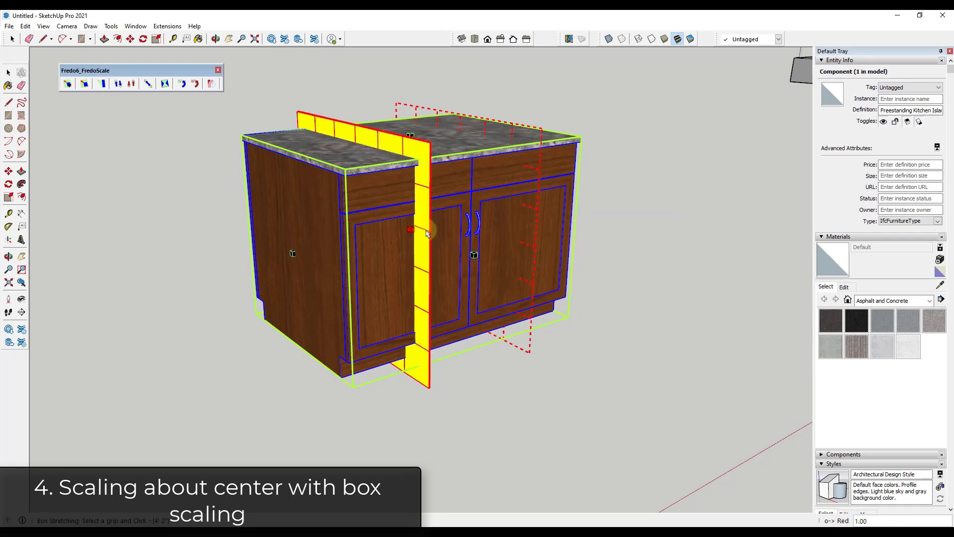
# Step: Reposition the paired stretch dividers symmetrically so each cuts through one of the island's doors, clear of the handles
pyautogui.click(529, 211)
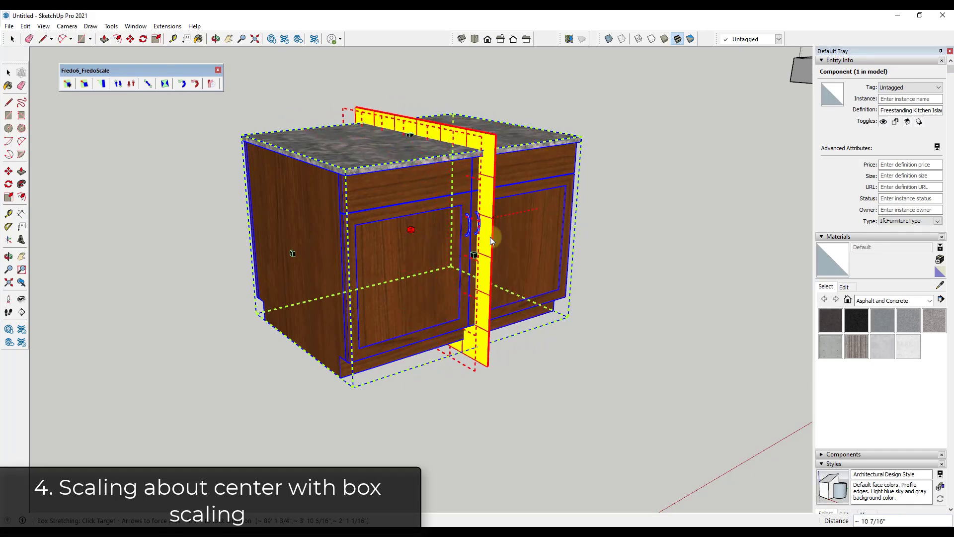
pyautogui.click(490, 239)
pyautogui.click(489, 247)
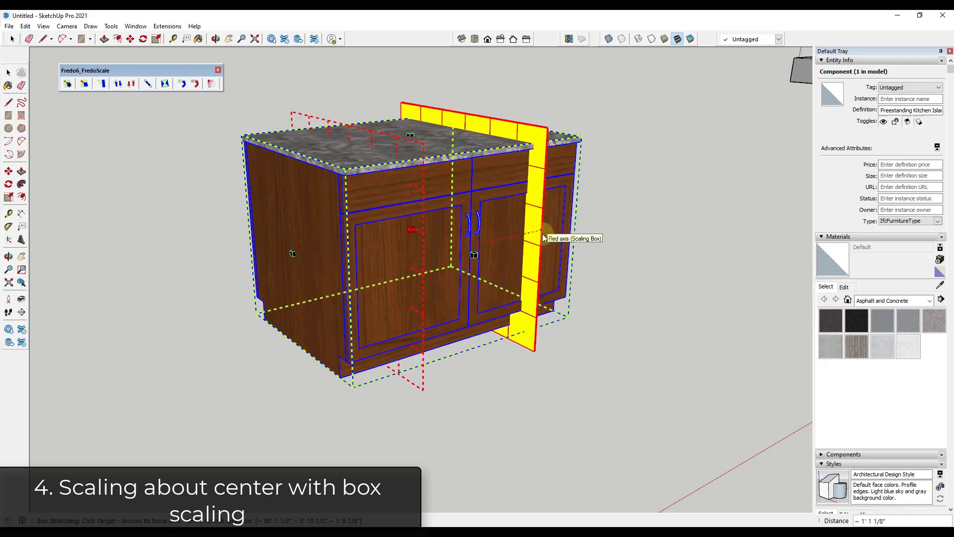
pyautogui.click(541, 234)
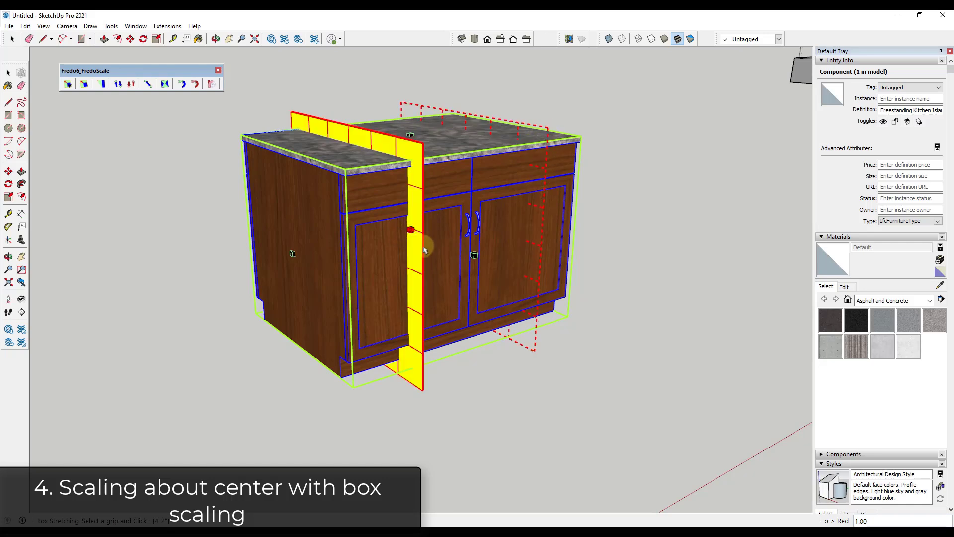
# Step: Shrink the kitchen island about its center along the red axis to a scale of 0.75 and close Box Stretching
pyautogui.moveTo(294, 252); pyautogui.dragTo(333, 263)
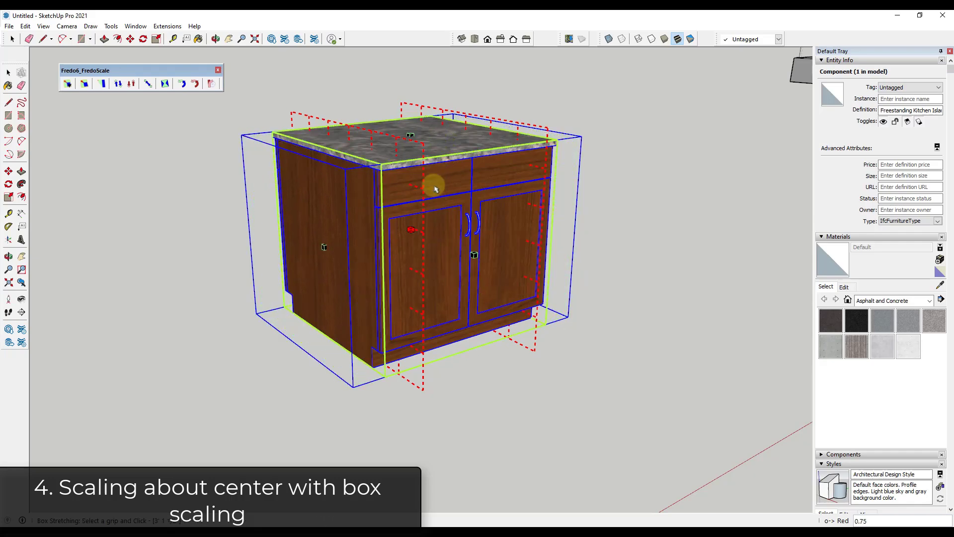
pyautogui.press('space')
pyautogui.scroll(2, 501, 247)
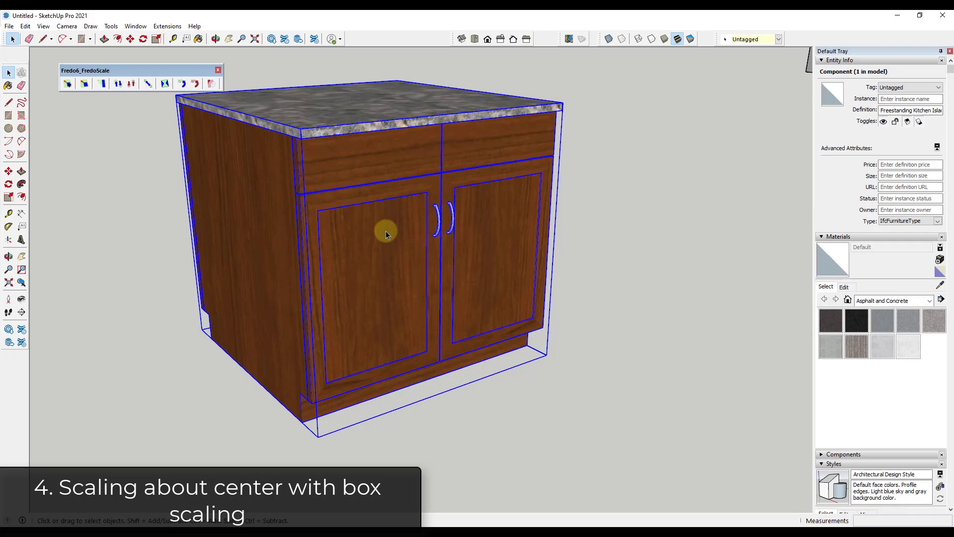
pyautogui.scroll(2, 354, 258)
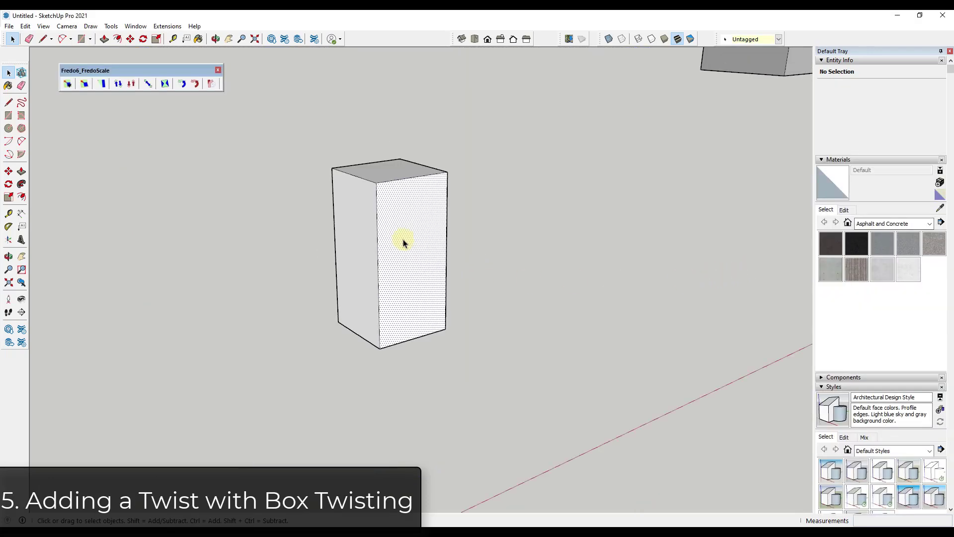
# Step: Select the whole tall rectangular box and make it a group
pyautogui.tripleClick(398, 224)
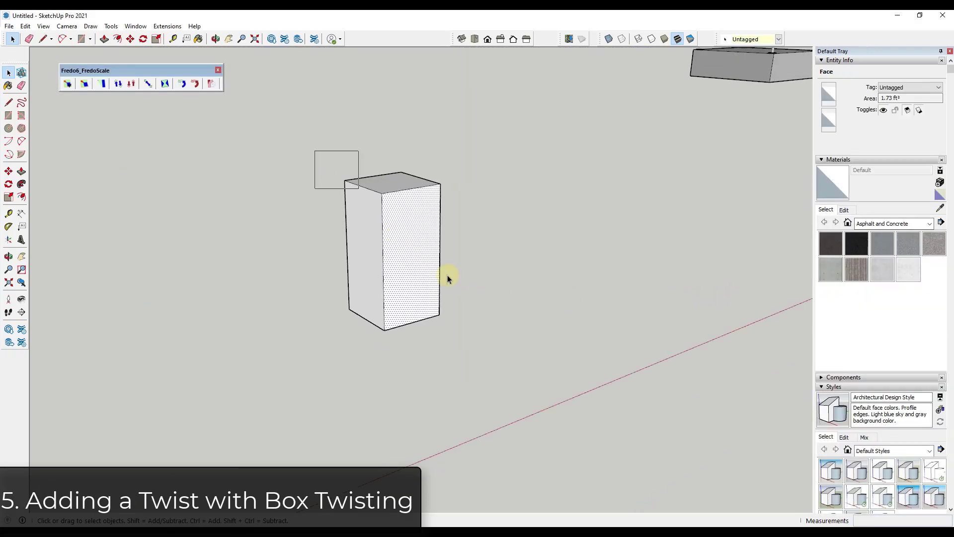
pyautogui.rightClick(410, 244)
pyautogui.click(467, 326)
pyautogui.scroll(2, 404, 218)
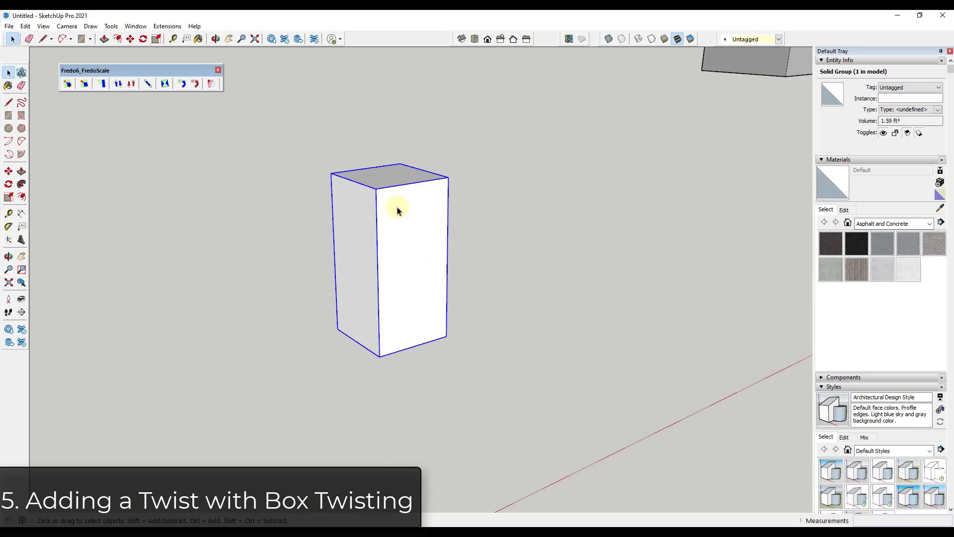
# Step: Open the box group for editing and select its top face together with the bounding edges
pyautogui.doubleClick(392, 182)
pyautogui.click(391, 178)
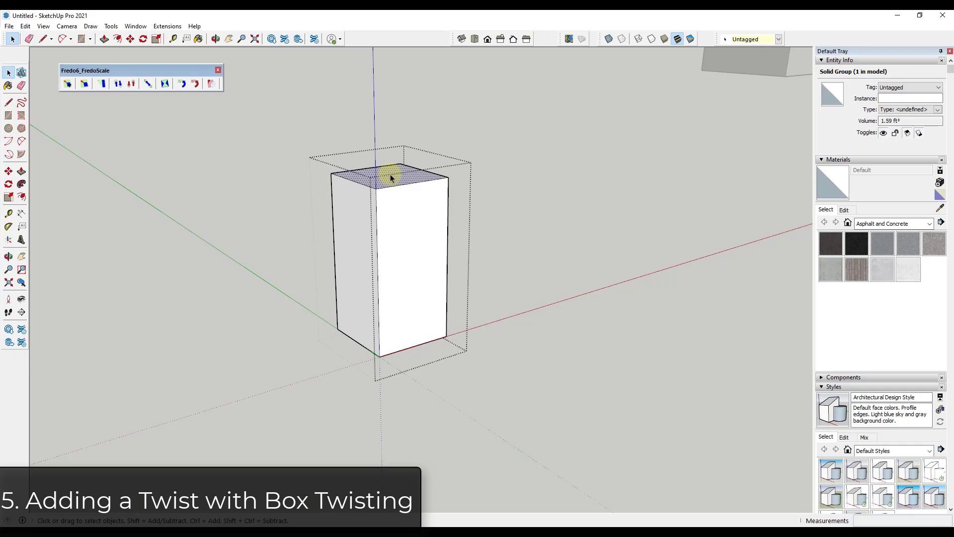
pyautogui.doubleClick(381, 175)
pyautogui.moveTo(382, 175)
pyautogui.mouseDown(button='middle')
pyautogui.moveTo(398, 277)
pyautogui.moveTo(369, 172)
pyautogui.mouseUp(button='middle')
# Step: Rotate the selected top face about its center with the standard Rotate tool to twist the box
pyautogui.press('q')
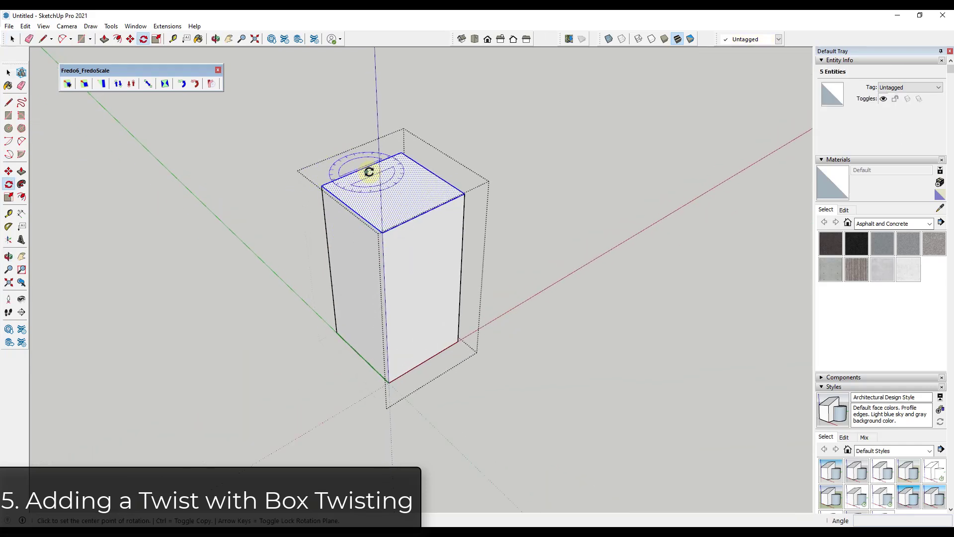
pyautogui.click(393, 188)
pyautogui.click(350, 209)
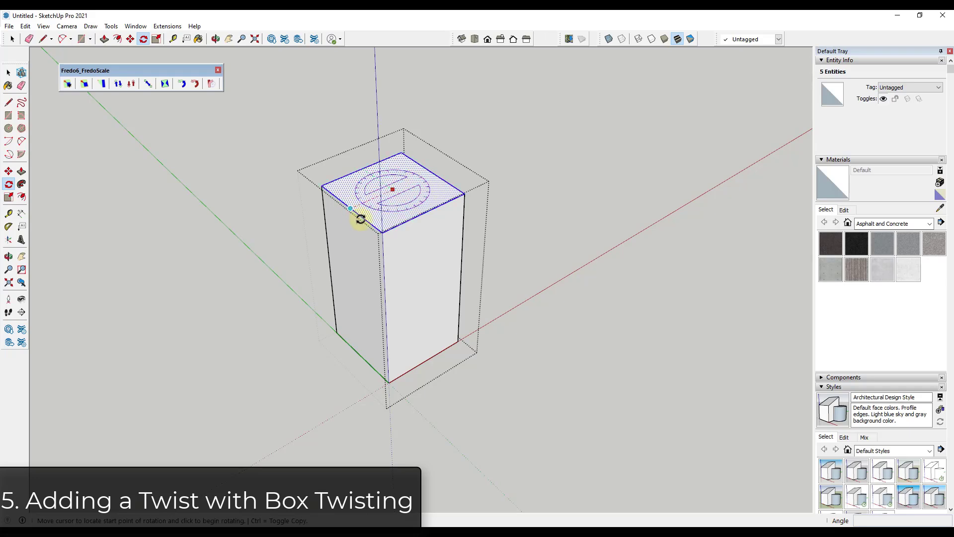
pyautogui.click(403, 235)
pyautogui.moveTo(405, 234); pyautogui.dragTo(415, 363, button='middle')
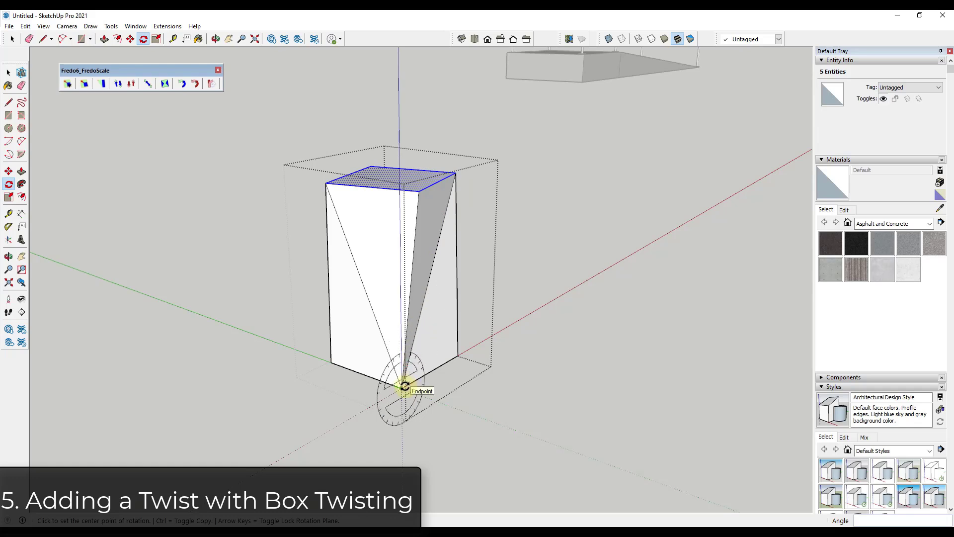
pyautogui.moveTo(416, 215); pyautogui.dragTo(413, 267)
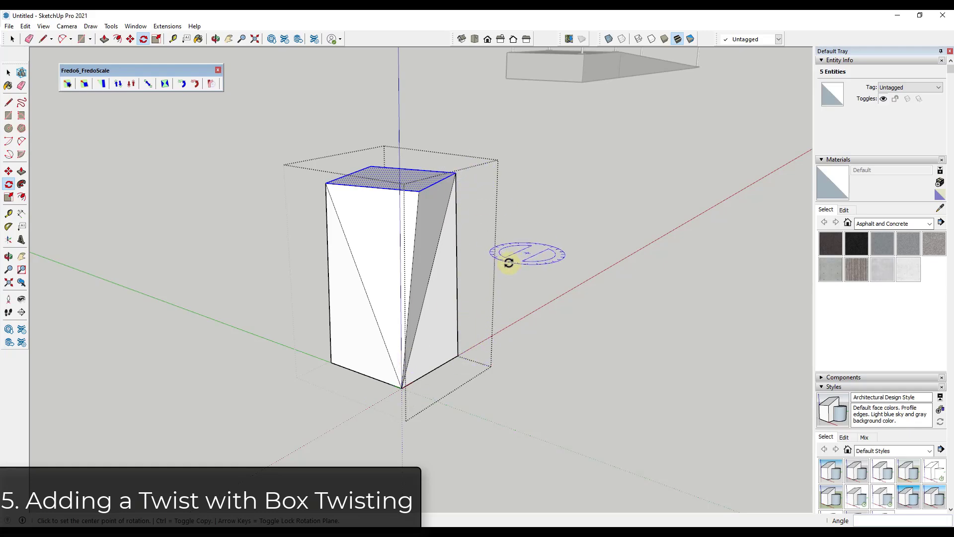
# Step: Undo the top face rotation made with the standard Rotate tool and close the box group
pyautogui.moveTo(497, 319); pyautogui.dragTo(380, 273, button='middle')
pyautogui.press('space')
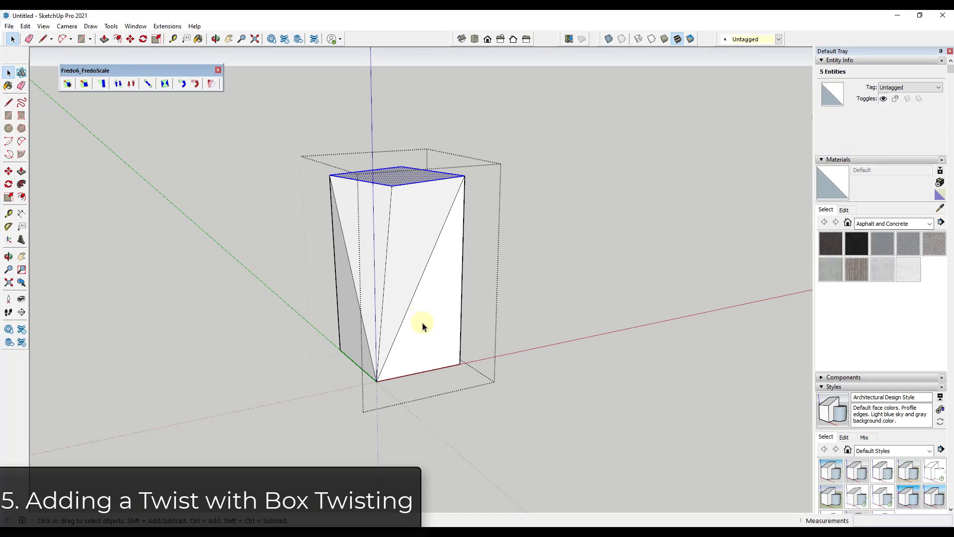
pyautogui.scroll(2, 420, 315)
pyautogui.hotkey('ctrl', 'z')
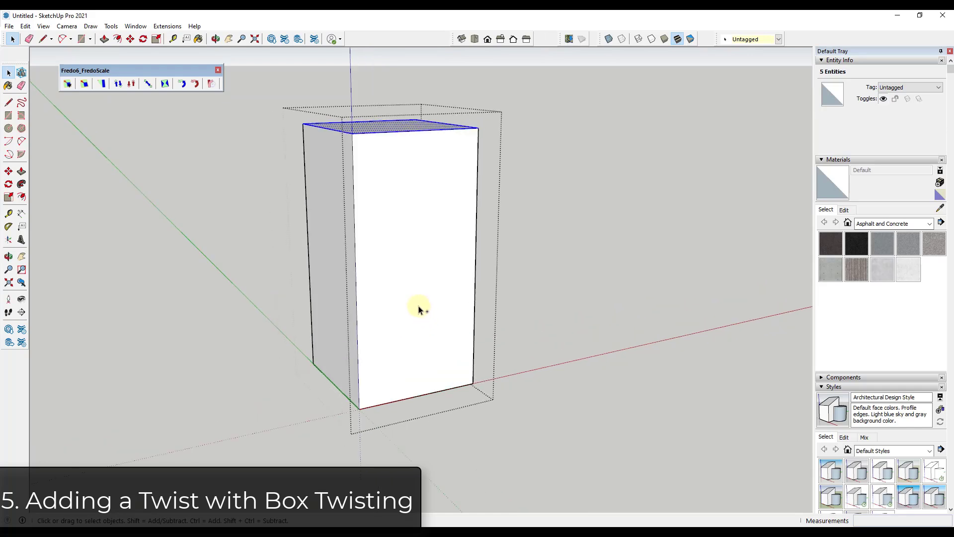
pyautogui.click(517, 195)
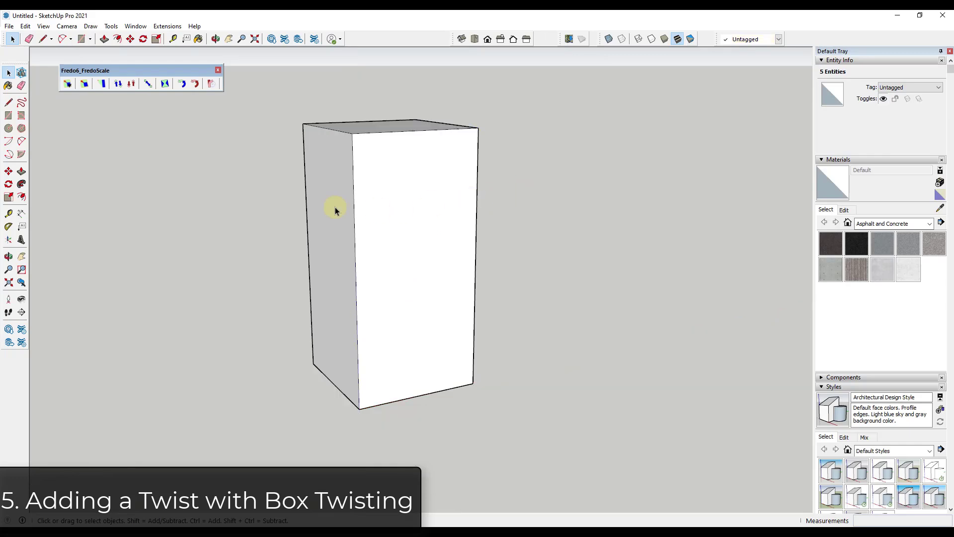
# Step: Twist the box group 35 degrees with Box Twisting from its top-face grip, using a top corner as reference direction
pyautogui.click(165, 83)
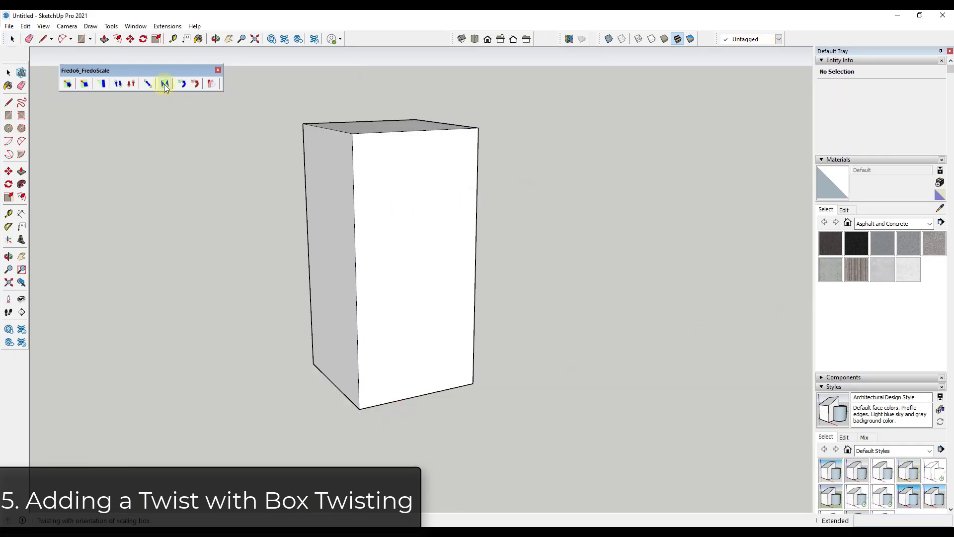
pyautogui.click(413, 154)
pyautogui.moveTo(392, 294); pyautogui.dragTo(373, 207, button='middle')
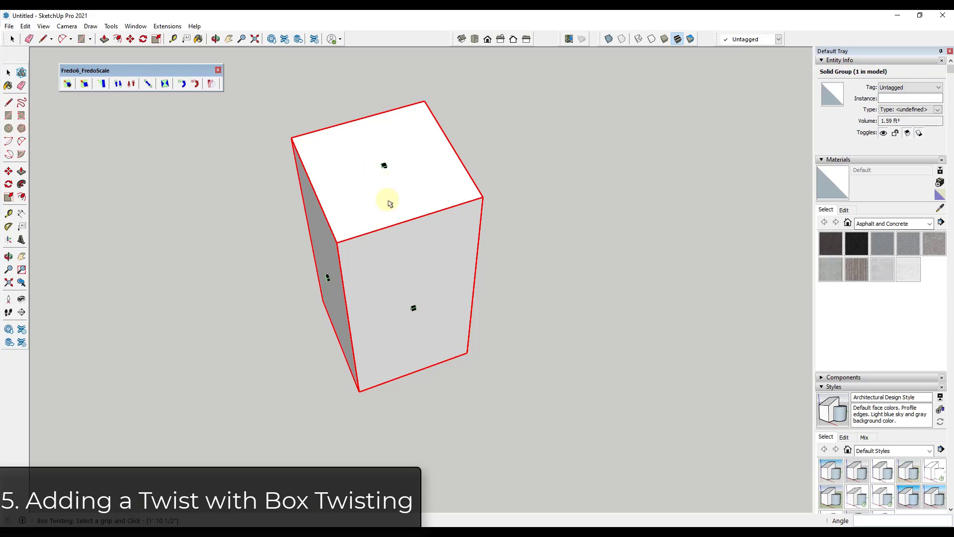
pyautogui.click(384, 165)
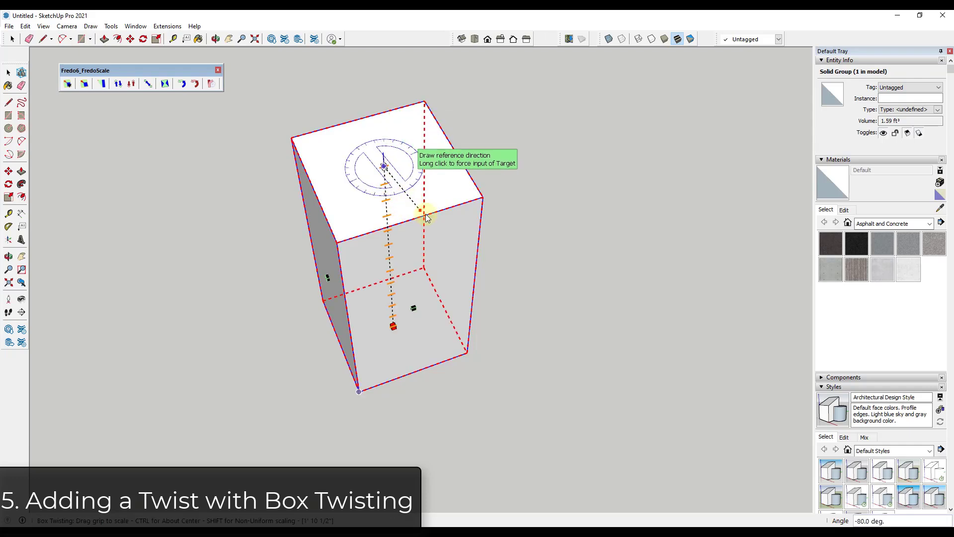
pyautogui.click(485, 198)
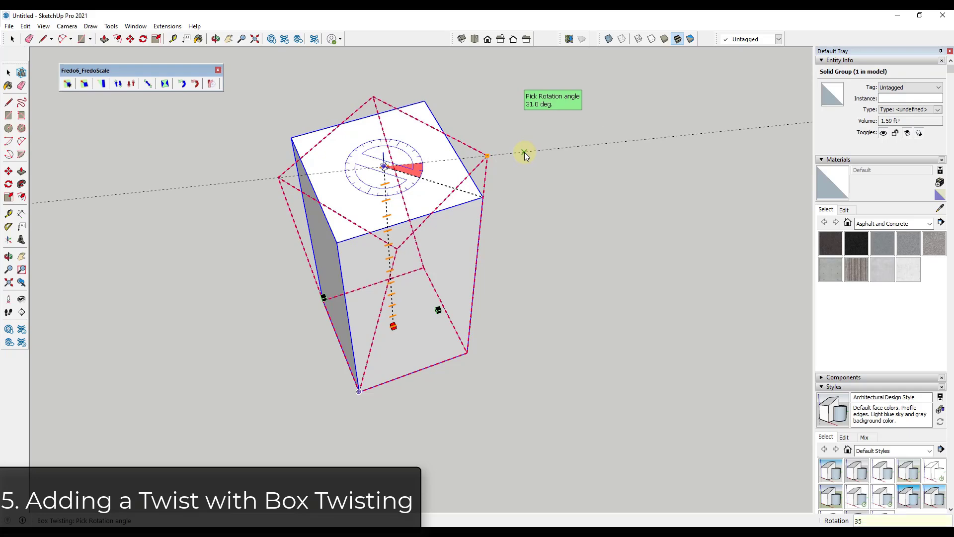
pyautogui.click(525, 154)
pyautogui.moveTo(426, 341); pyautogui.dragTo(397, 214, button='middle')
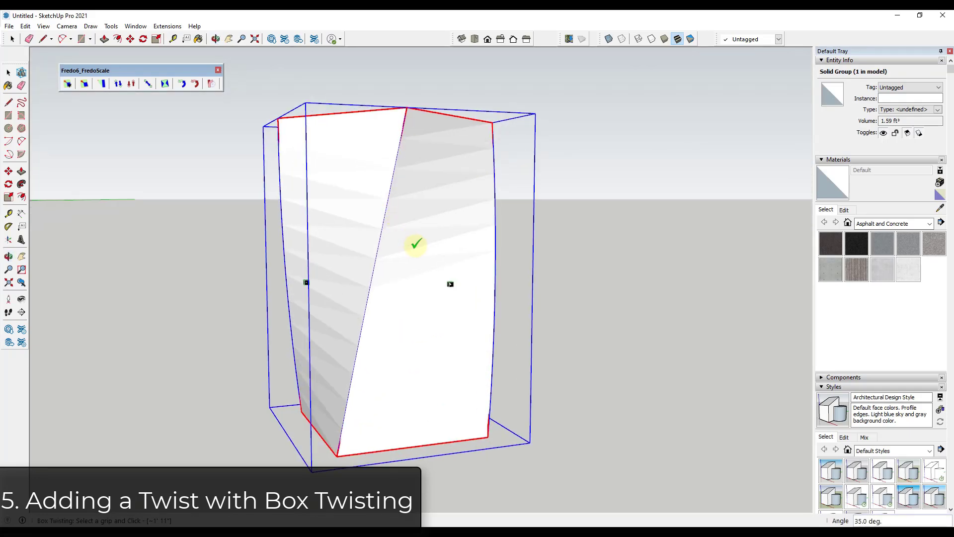
# Step: Show hidden geometry and examine the slice edges on the twisted box's sides
pyautogui.click(45, 26)
pyautogui.click(75, 62)
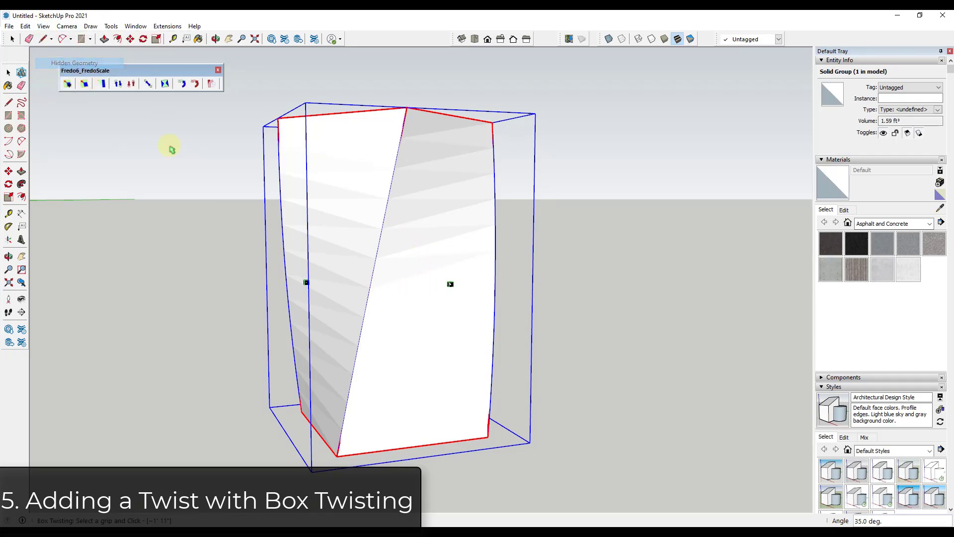
pyautogui.moveTo(332, 279); pyautogui.dragTo(353, 254, button='middle')
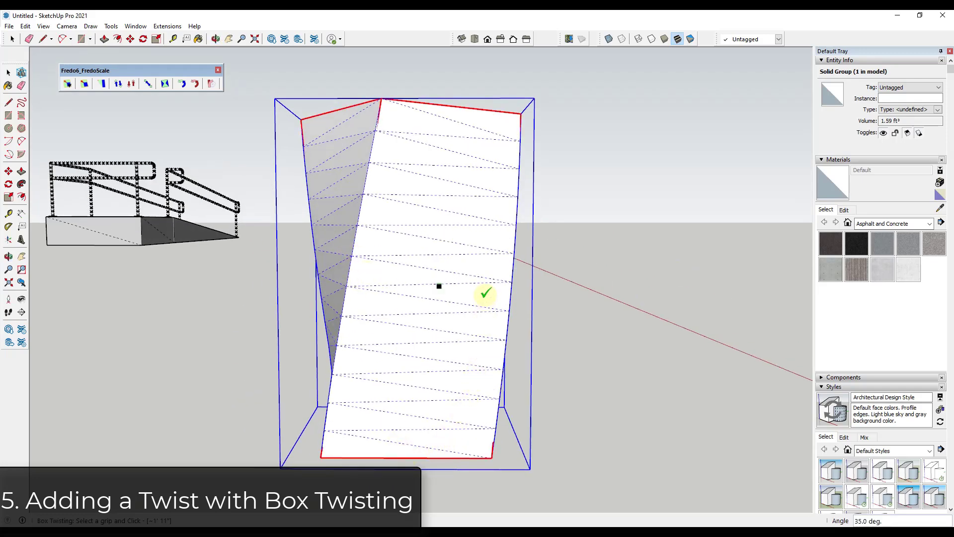
pyautogui.moveTo(507, 241); pyautogui.dragTo(388, 429, button='middle')
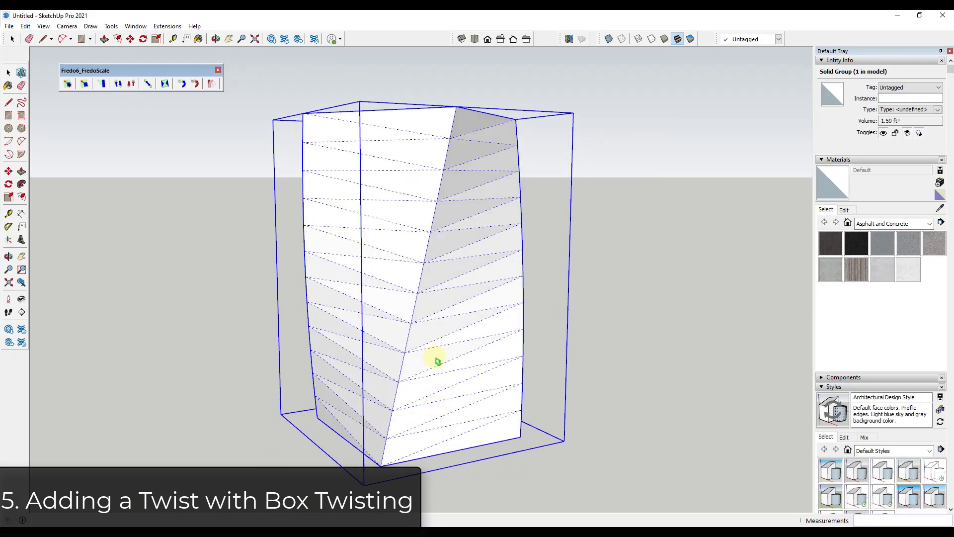
# Step: Set the Box Twisting number of slices to 24 and undo the twist on the box
pyautogui.rightClick(451, 247)
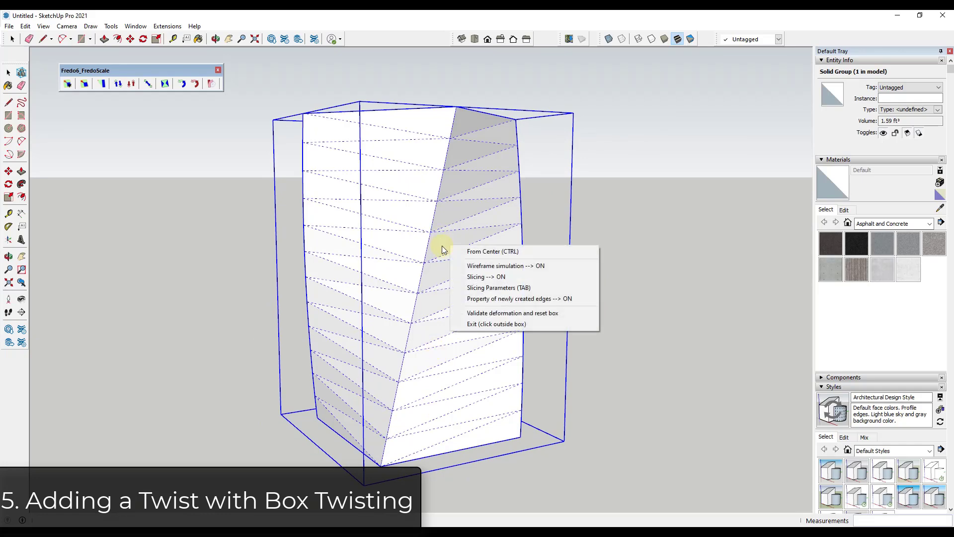
pyautogui.click(485, 288)
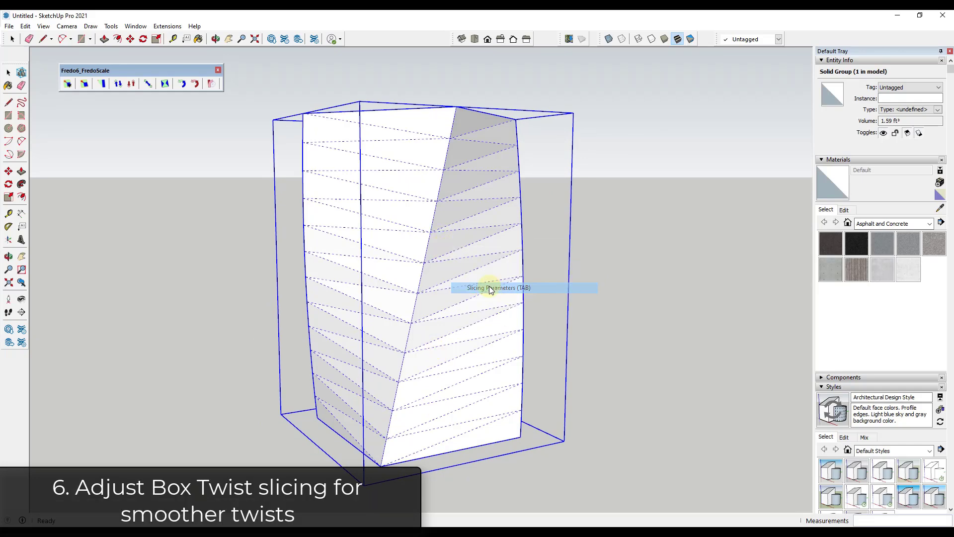
pyautogui.moveTo(480, 204); pyautogui.dragTo(698, 191)
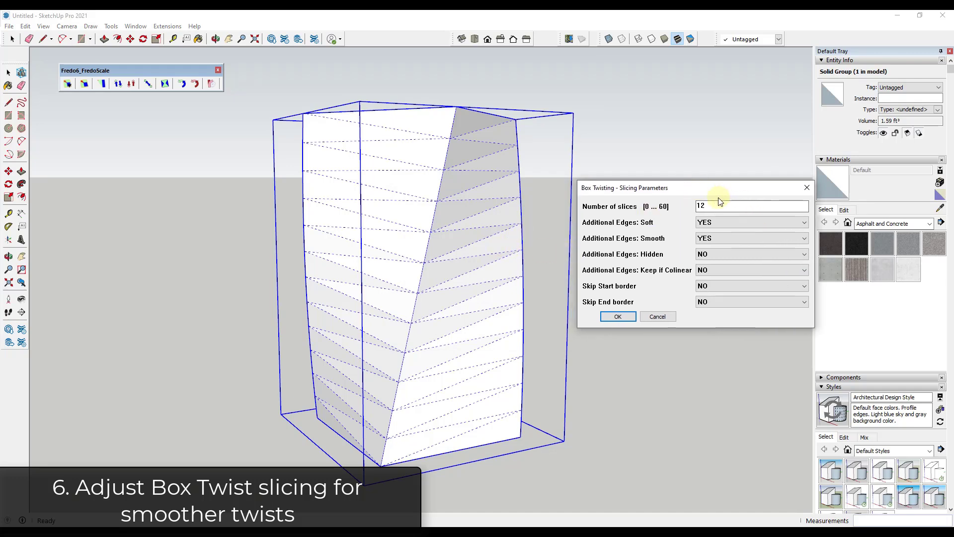
pyautogui.click(391, 339)
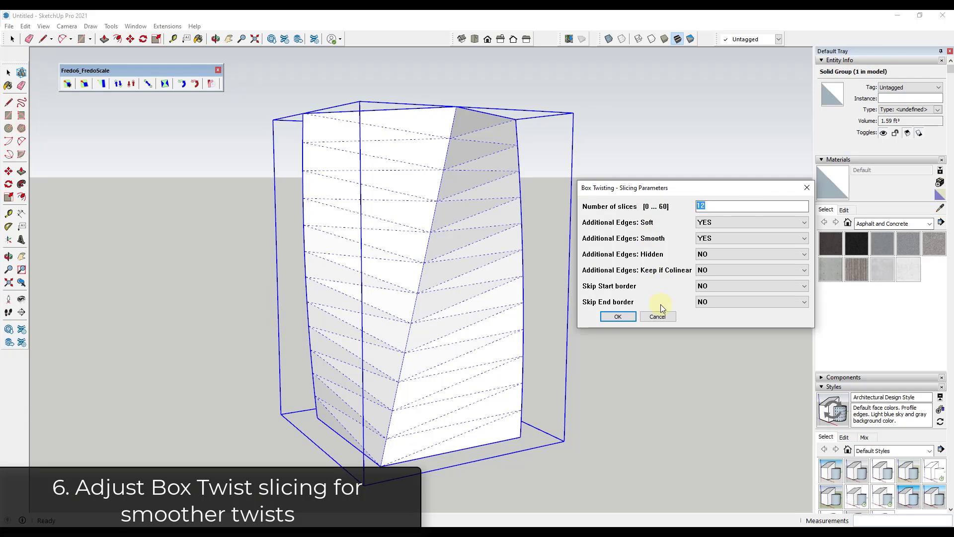
pyautogui.write('24')
pyautogui.press('Return')
pyautogui.press('space')
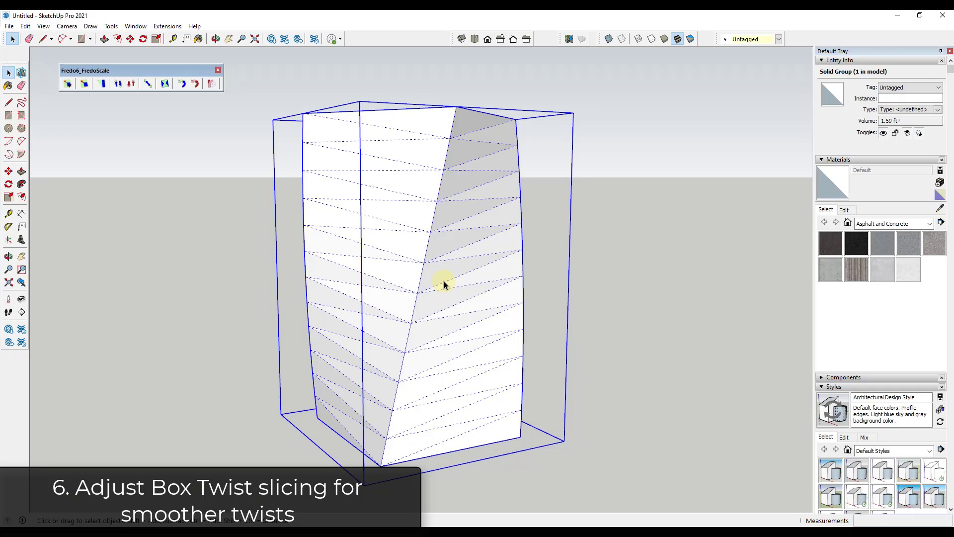
pyautogui.hotkey('ctrl', 'z')
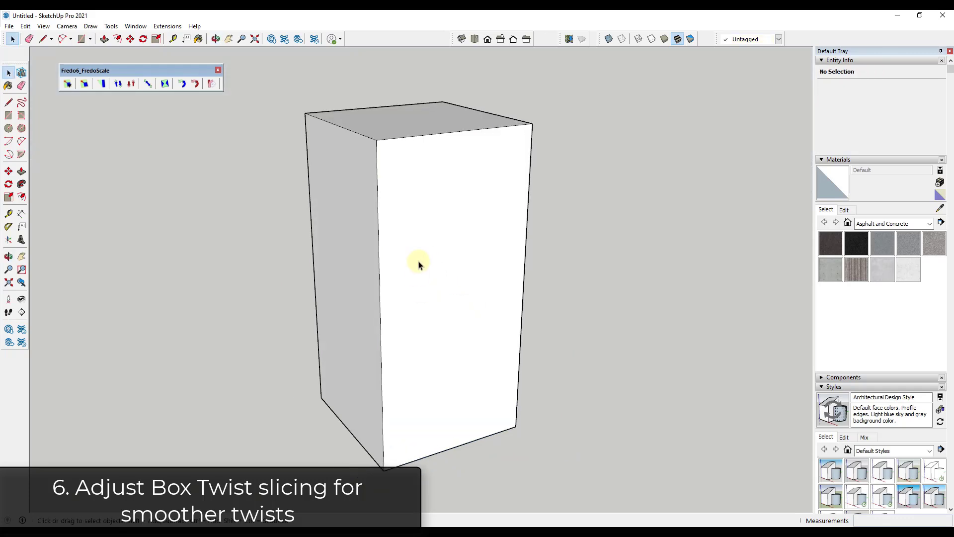
# Step: Twist the box group 35 degrees from its top-face grip with Box Twisting, keeping 24 slices, and validate the deformation
pyautogui.click(164, 83)
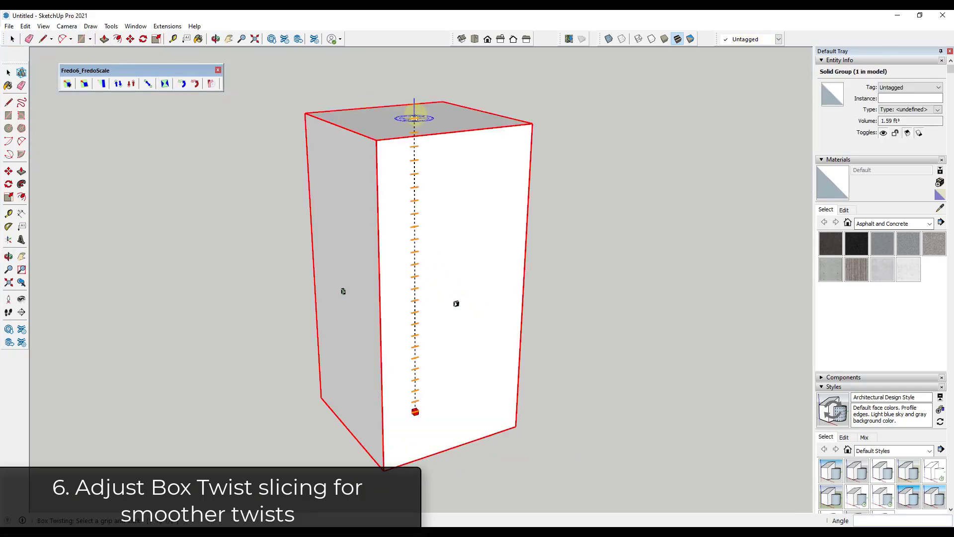
pyautogui.rightClick(415, 117)
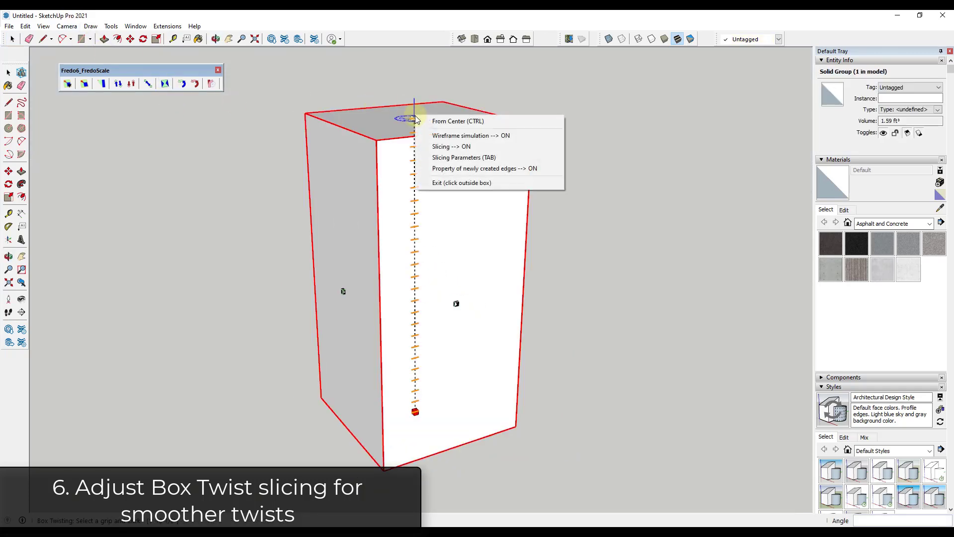
pyautogui.click(481, 157)
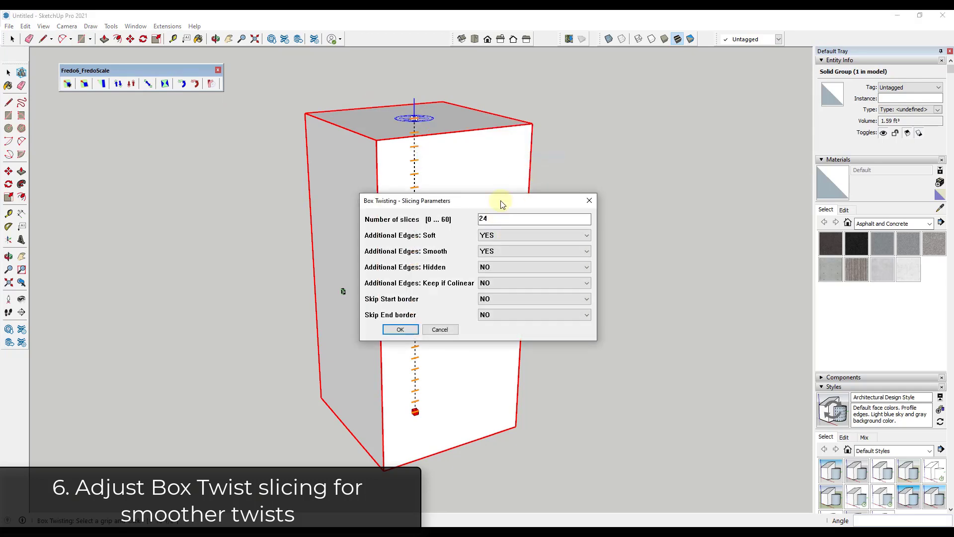
pyautogui.moveTo(501, 204); pyautogui.dragTo(695, 168)
pyautogui.click(591, 294)
pyautogui.click(414, 118)
pyautogui.click(533, 124)
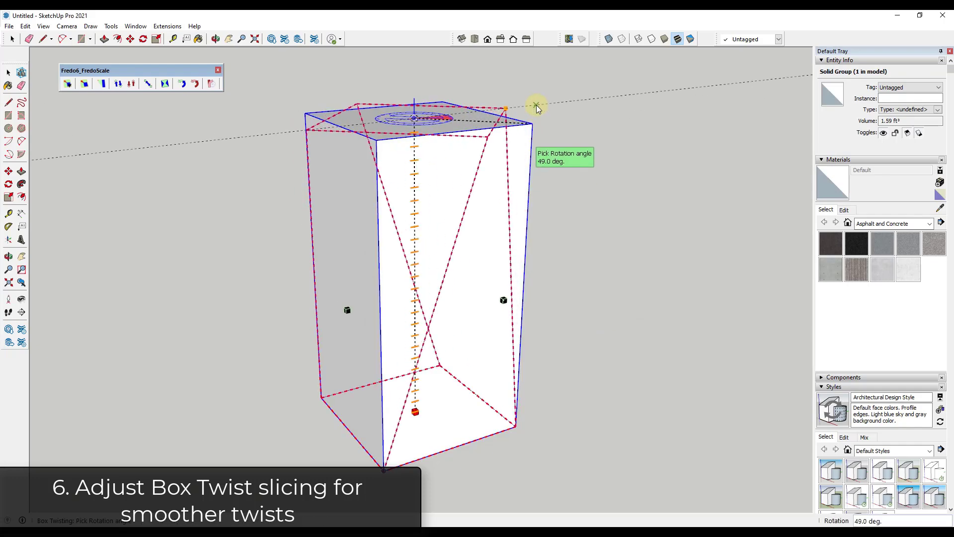
pyautogui.click(536, 105)
pyautogui.moveTo(491, 400); pyautogui.dragTo(408, 423, button='middle')
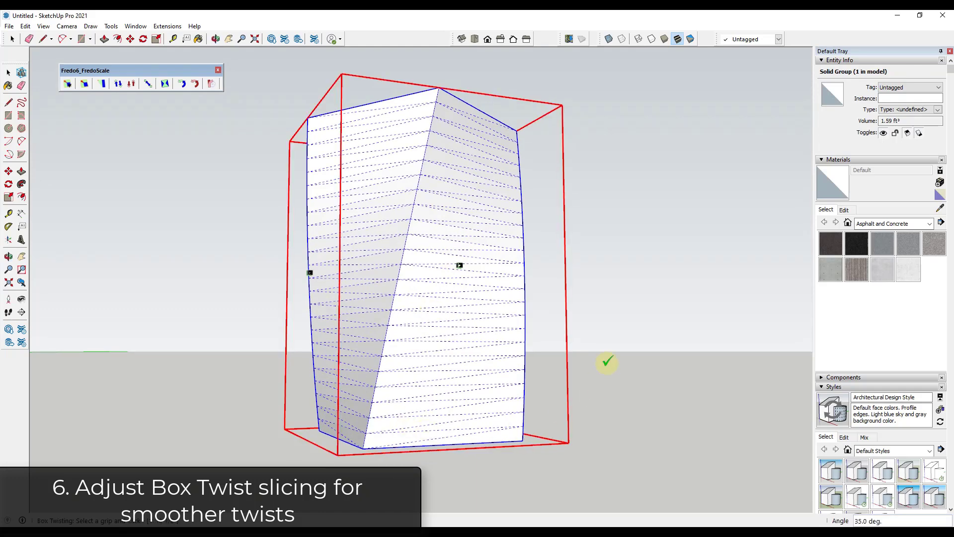
pyautogui.click(592, 356)
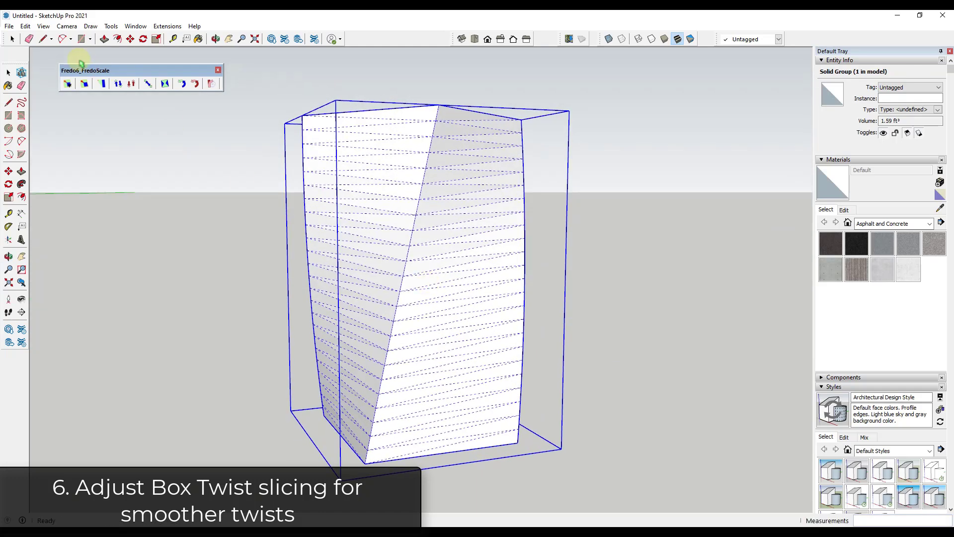
# Step: Turn off the hidden geometry display and inspect the smoother twisted box from several angles
pyautogui.click(43, 26)
pyautogui.click(70, 63)
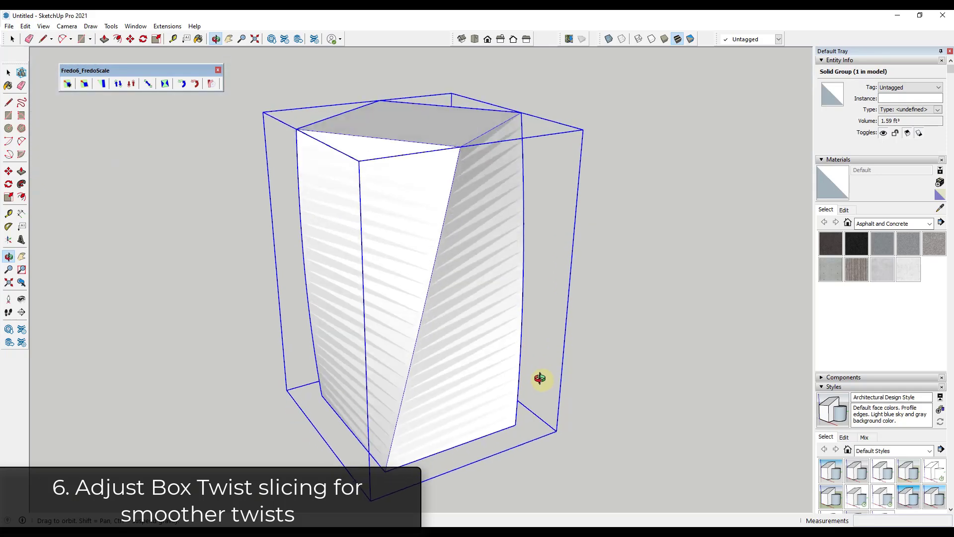
pyautogui.press('space')
pyautogui.scroll(3, 458, 304)
pyautogui.scroll(-5, 456, 280)
pyautogui.press('o')
pyautogui.moveTo(603, 262); pyautogui.dragTo(575, 251)
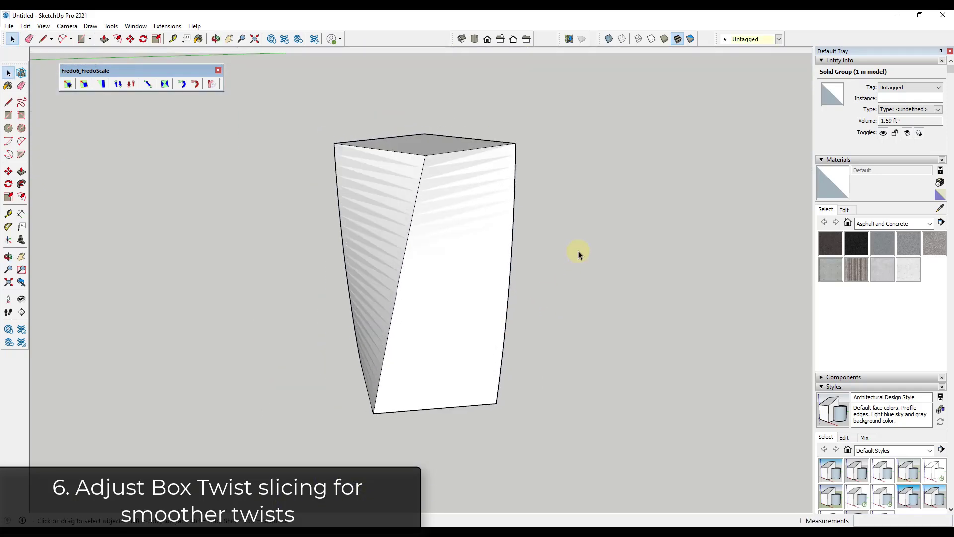
pyautogui.press('space')
# Step: Copy the twisted box onto the top of the original, matching corners, and rotate the copy 35 degrees to align it
pyautogui.press('m')
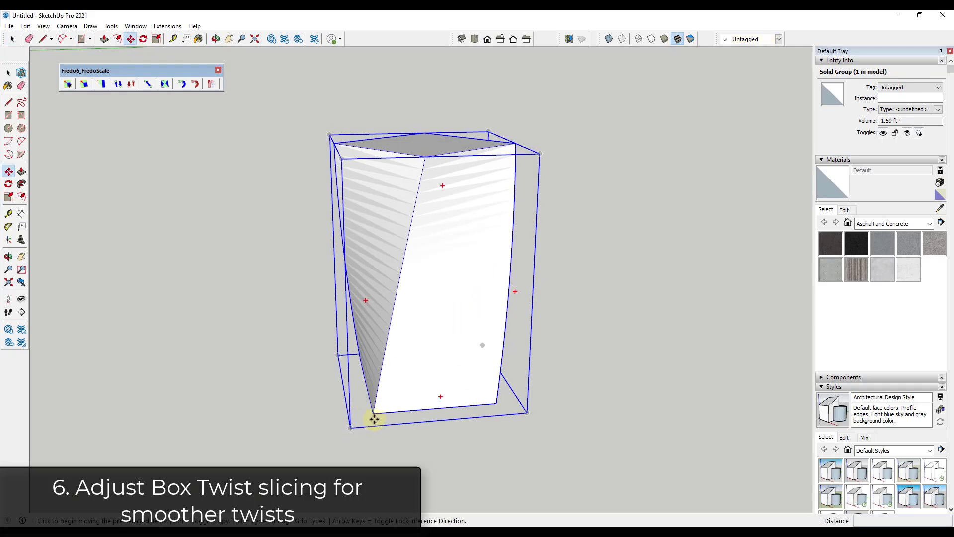
pyautogui.click(374, 415)
pyautogui.press('ctrl')
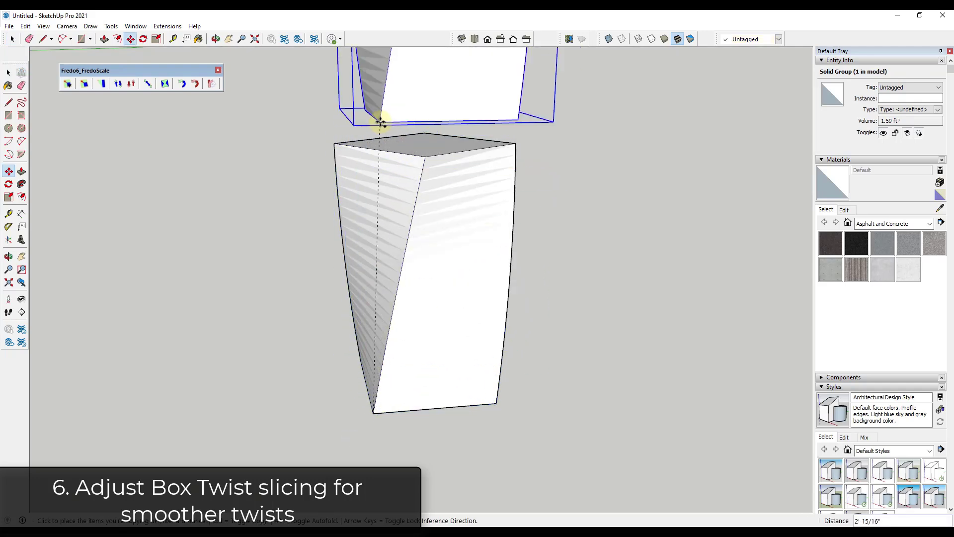
pyautogui.click(425, 156)
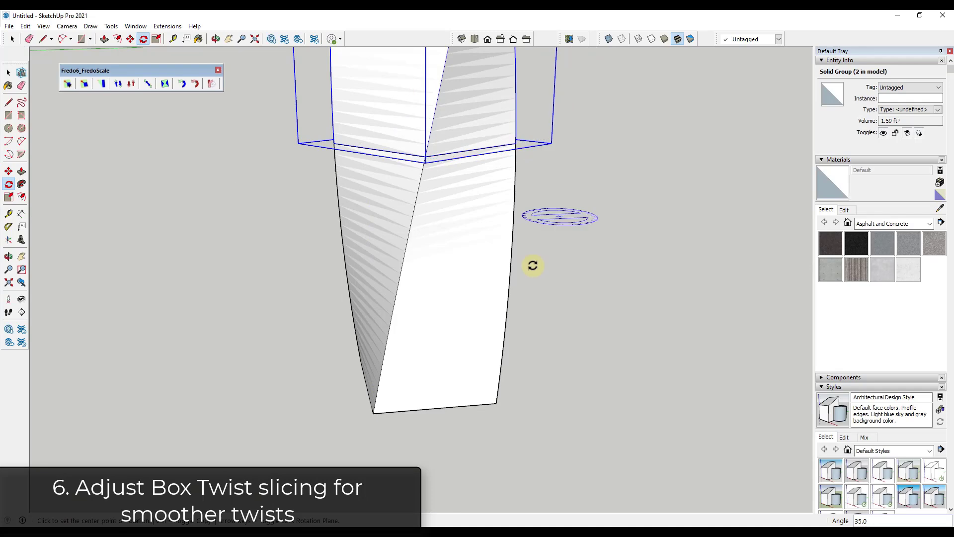
pyautogui.scroll(-5, 511, 281)
pyautogui.press('q')
# Step: Clear the selection and examine the two stacked twisted boxes from several angles and distances
pyautogui.moveTo(590, 280); pyautogui.dragTo(438, 169, button='middle')
pyautogui.press('space')
pyautogui.moveTo(419, 144); pyautogui.dragTo(550, 332)
pyautogui.click(528, 249)
pyautogui.scroll(3, 528, 248)
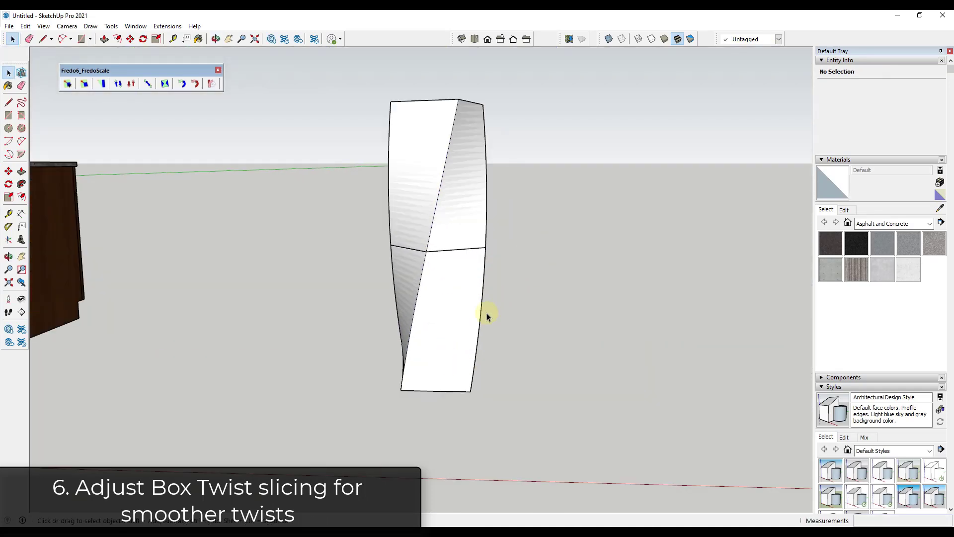
pyautogui.scroll(-3, 486, 270)
pyautogui.scroll(2, 479, 270)
pyautogui.moveTo(479, 271); pyautogui.dragTo(508, 204, button='middle')
pyautogui.scroll(1, 508, 203)
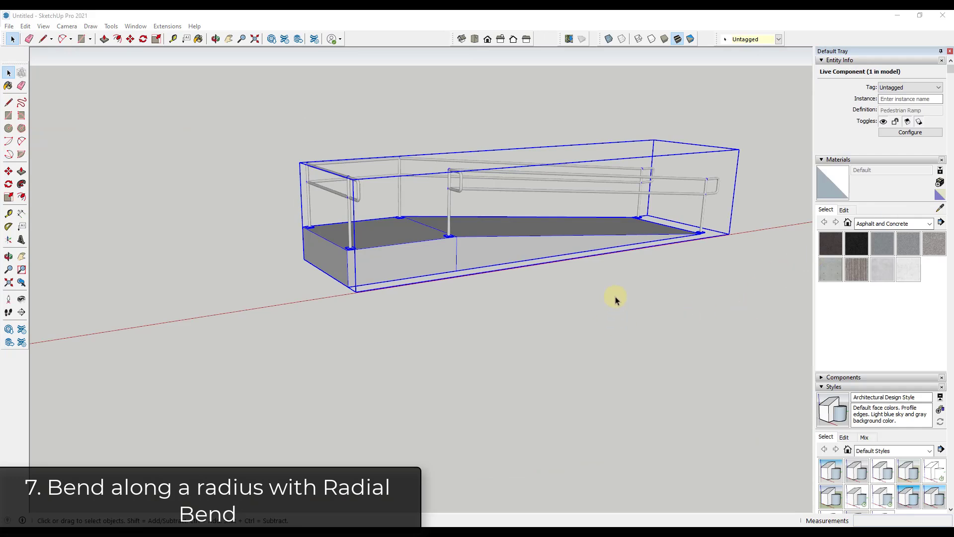
pyautogui.click(432, 313)
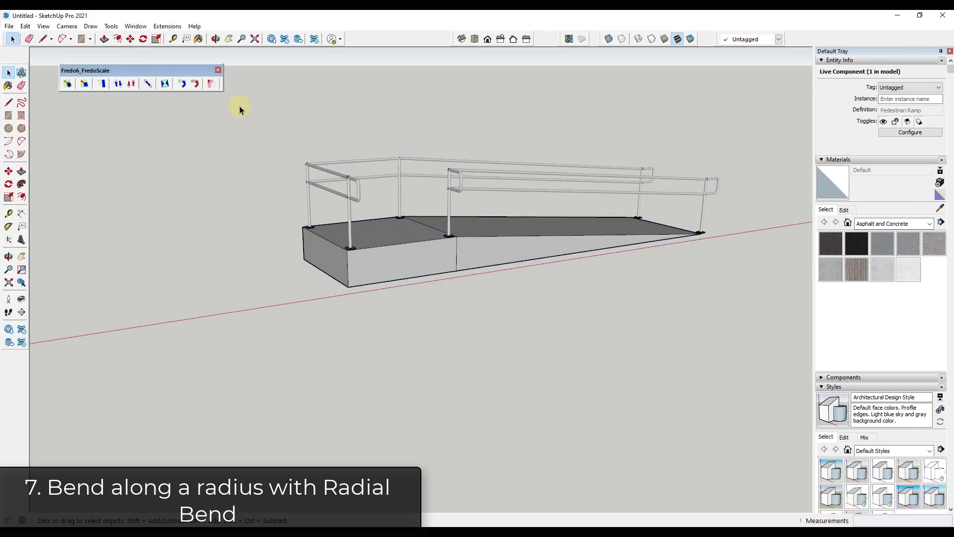
pyautogui.click(213, 84)
pyautogui.moveTo(483, 309); pyautogui.dragTo(485, 314)
pyautogui.press('space')
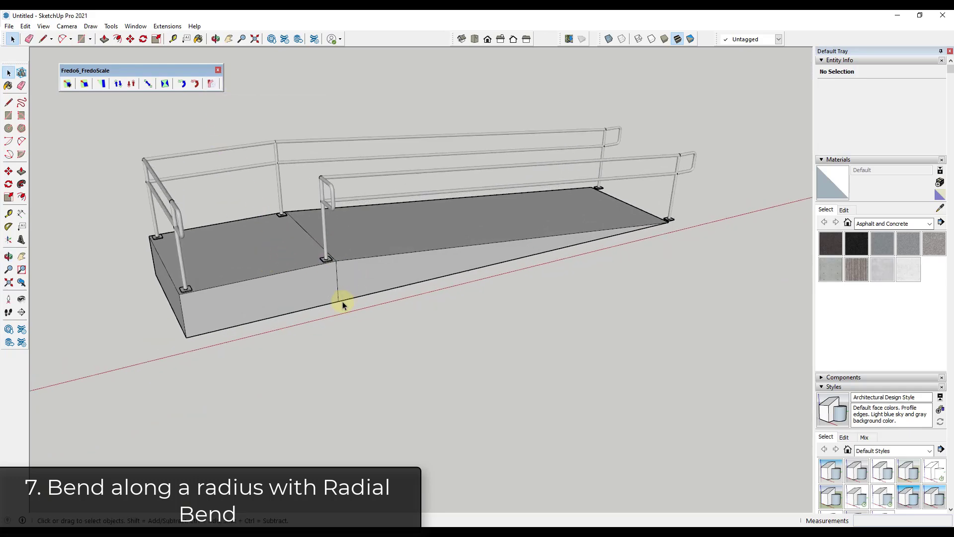
# Step: Start Radial Bending on the ramp, with the origin where the landing meets the slope and the reference direction along the slope's base edge
pyautogui.click(211, 85)
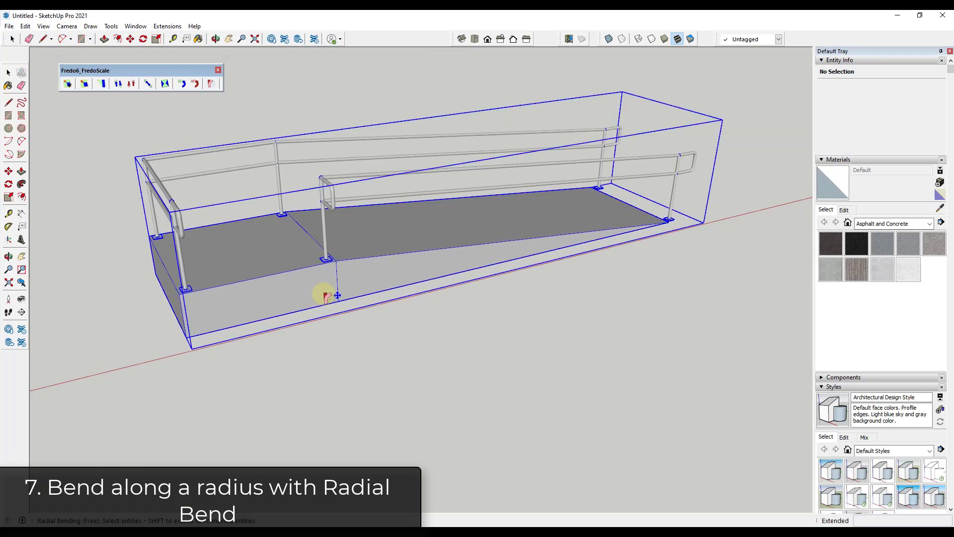
pyautogui.click(339, 302)
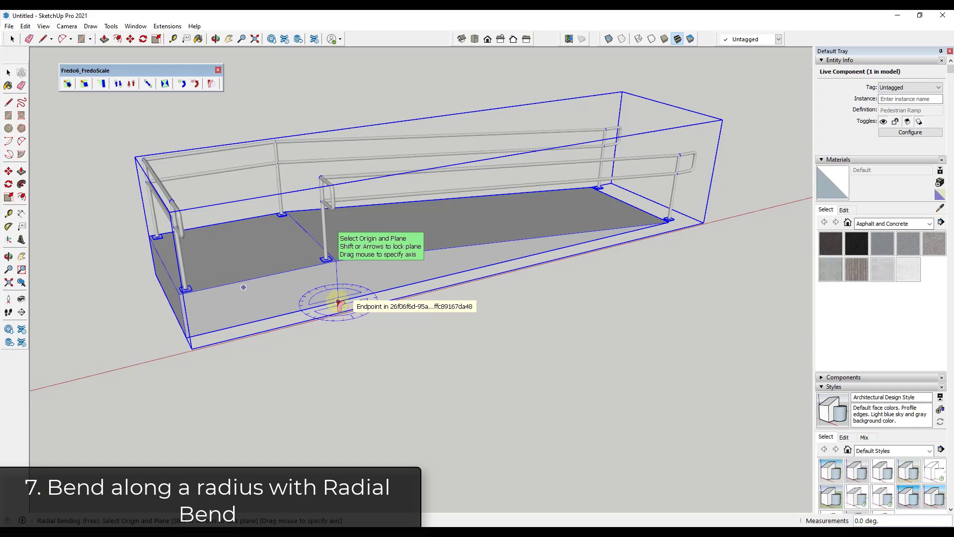
pyautogui.scroll(4, 338, 302)
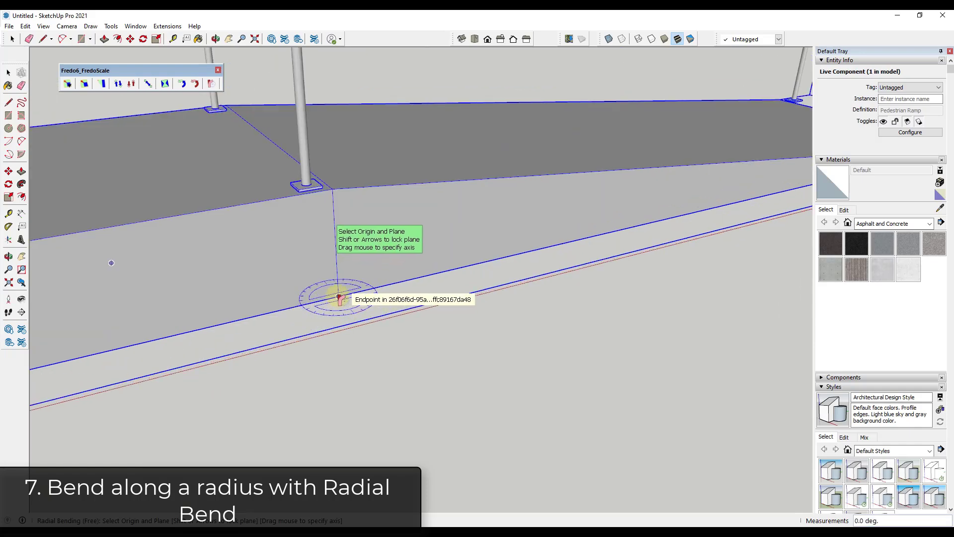
pyautogui.click(340, 297)
pyautogui.scroll(-5, 339, 297)
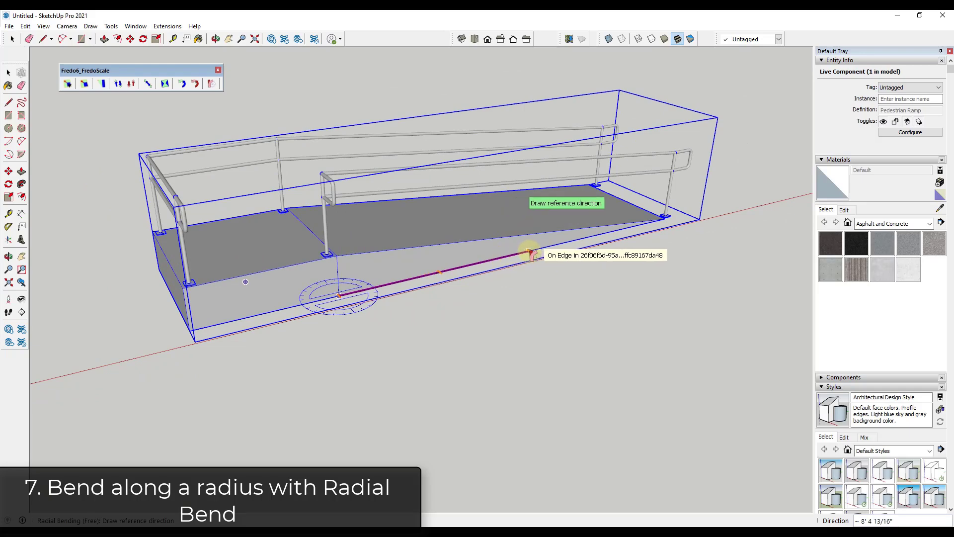
pyautogui.click(544, 249)
# Step: Set the bend's target point at the foot of the ramp and bend the sloped section -45 degrees
pyautogui.scroll(5, 672, 214)
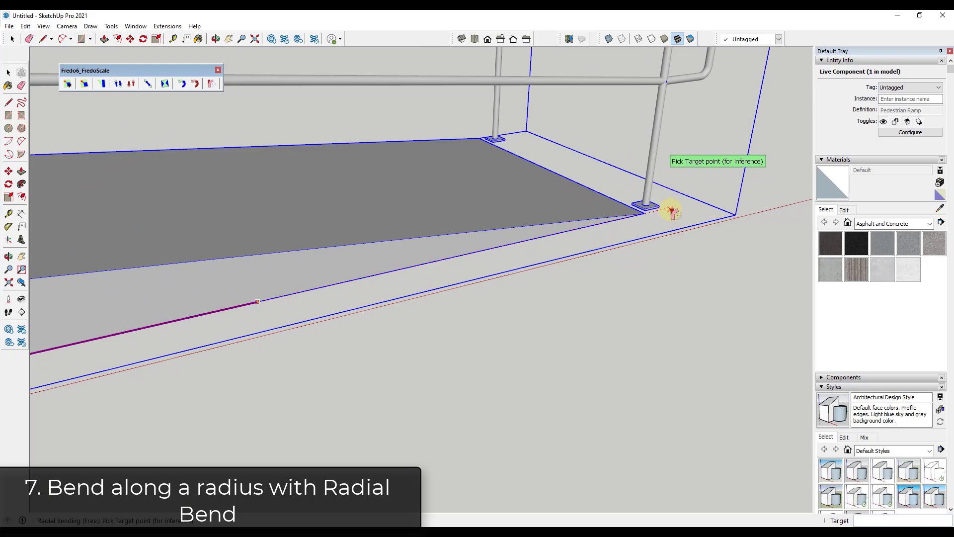
pyautogui.scroll(3, 668, 212)
pyautogui.scroll(2, 672, 213)
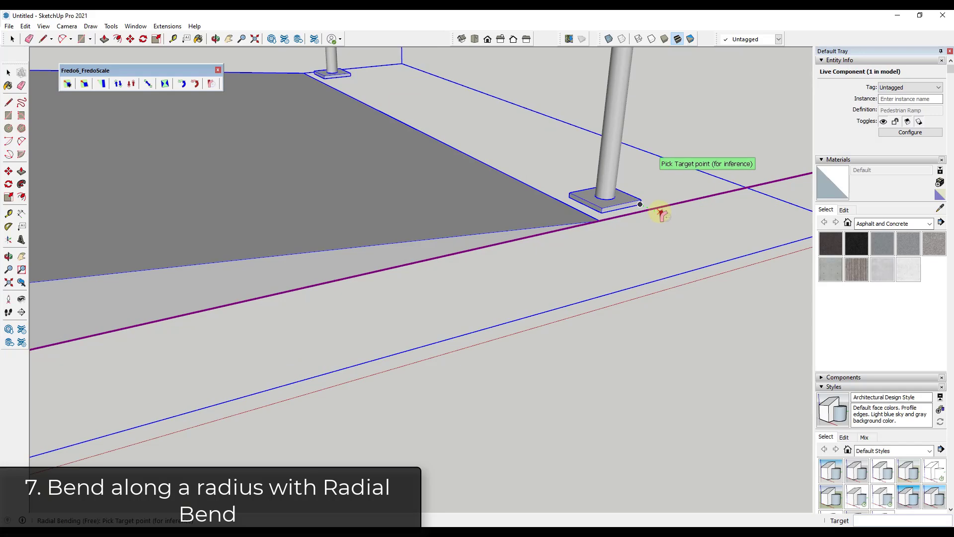
pyautogui.scroll(-3, 648, 214)
pyautogui.click(649, 212)
pyautogui.scroll(5, 467, 277)
pyautogui.scroll(-4, 470, 279)
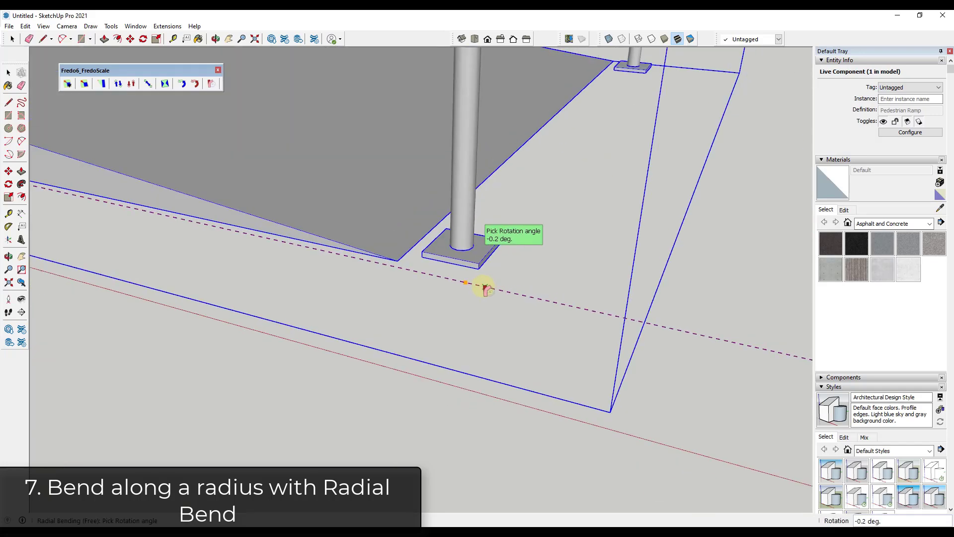
pyautogui.scroll(-2, 508, 281)
pyautogui.scroll(-5, 512, 280)
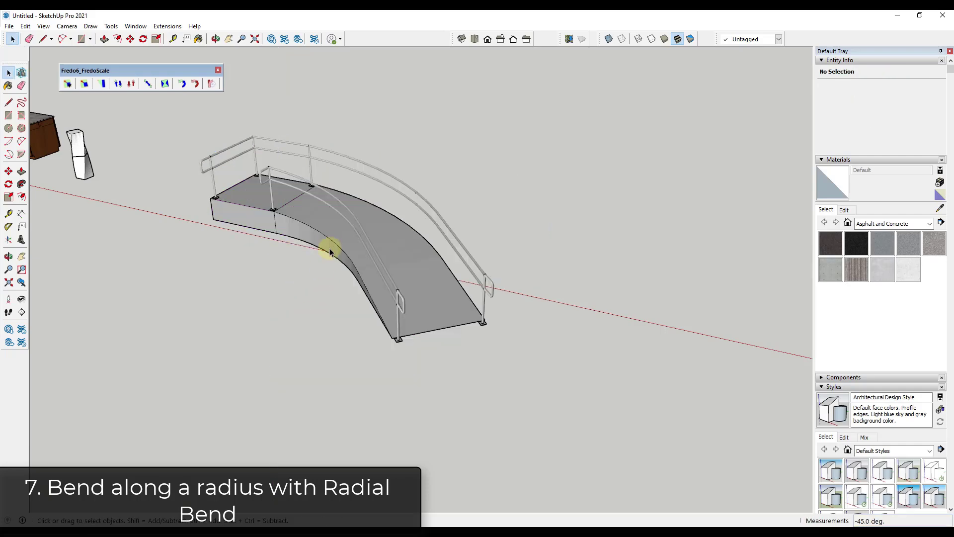
# Step: Show hidden geometry and examine the slicing of the bent ramp and its handrails from several angles
pyautogui.moveTo(311, 250); pyautogui.dragTo(221, 297, button='middle')
pyautogui.scroll(5, 613, 389)
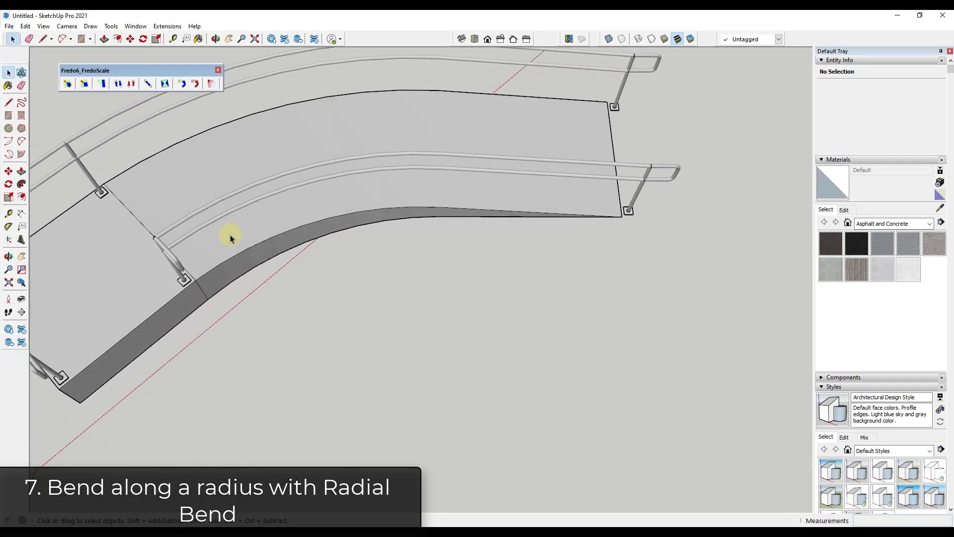
pyautogui.click(43, 26)
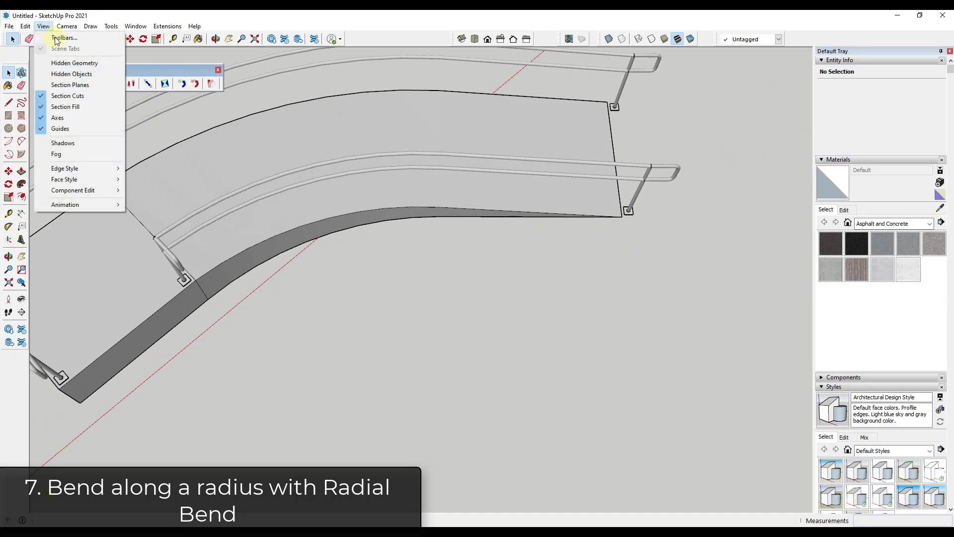
pyautogui.click(67, 65)
pyautogui.moveTo(444, 272); pyautogui.dragTo(213, 169, button='middle')
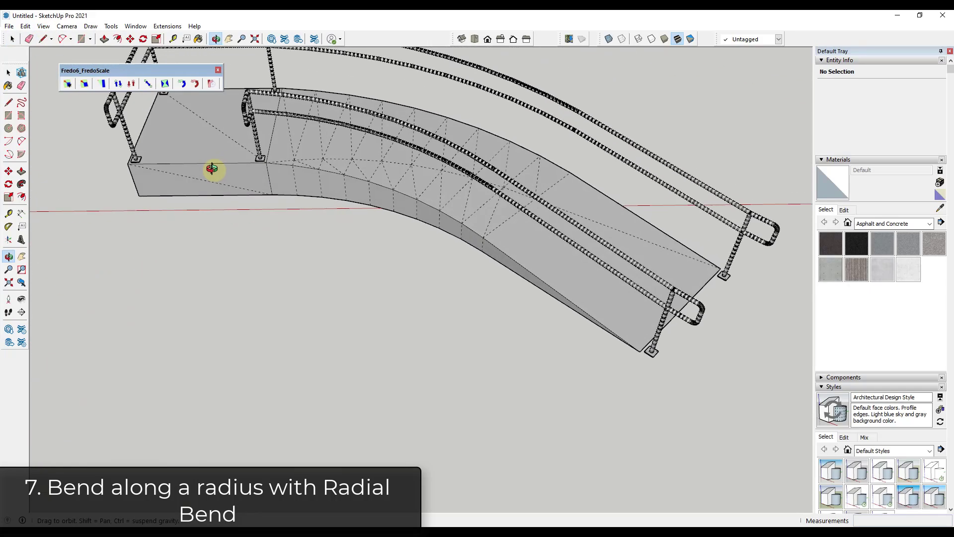
pyautogui.scroll(-2, 379, 171)
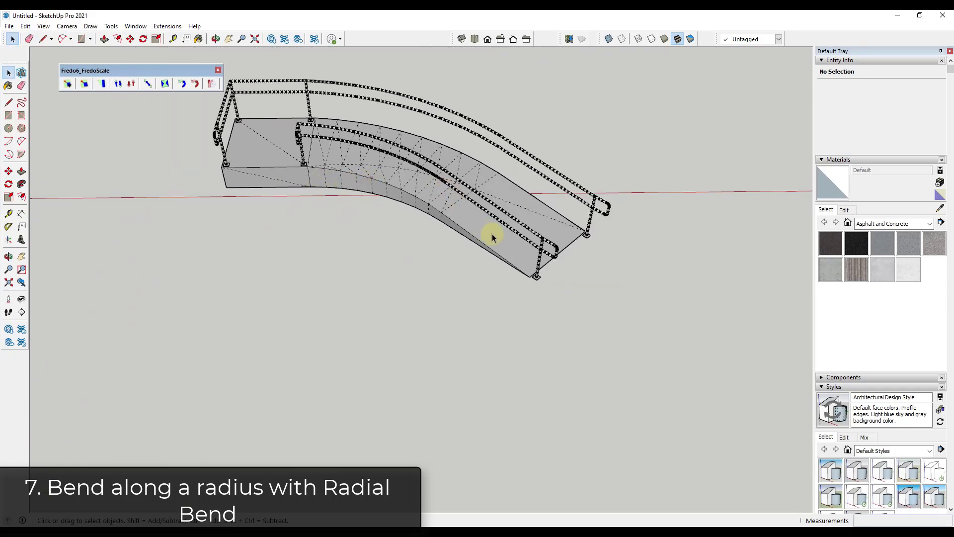
pyautogui.scroll(-3, 507, 219)
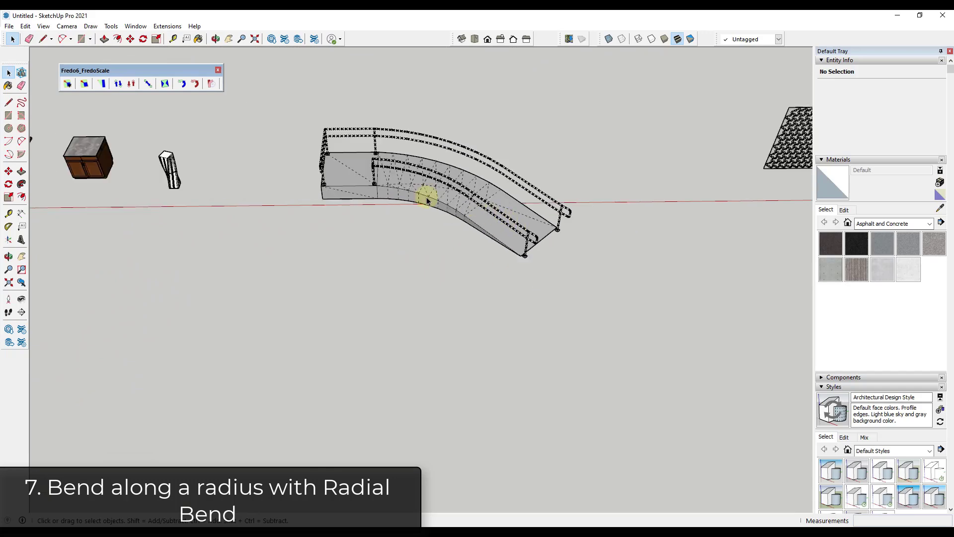
pyautogui.scroll(5, 349, 178)
pyautogui.scroll(-3, 366, 192)
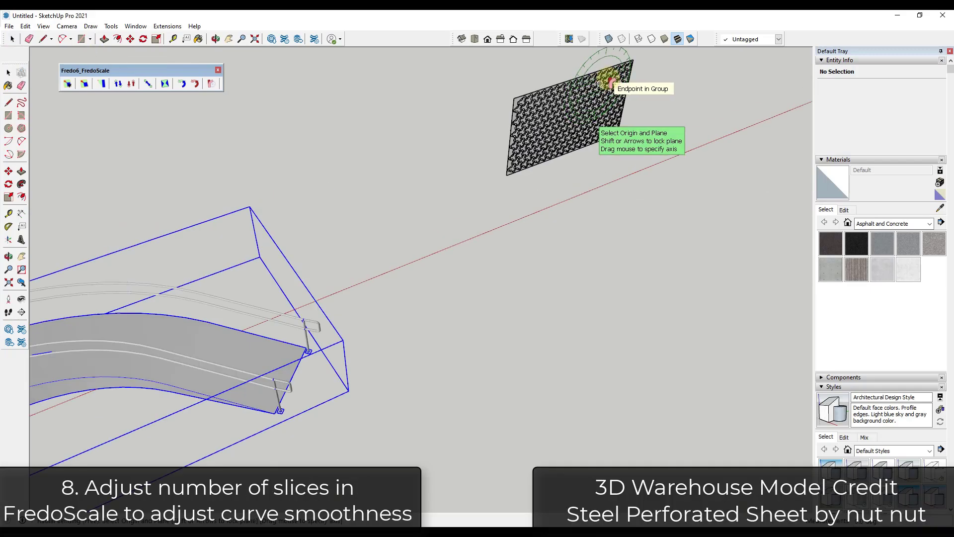
# Step: Start Radial Bending on the perforated steel sheet, from one lower corner, with the reference direction and target at the opposite lower corner
pyautogui.scroll(3, 617, 91)
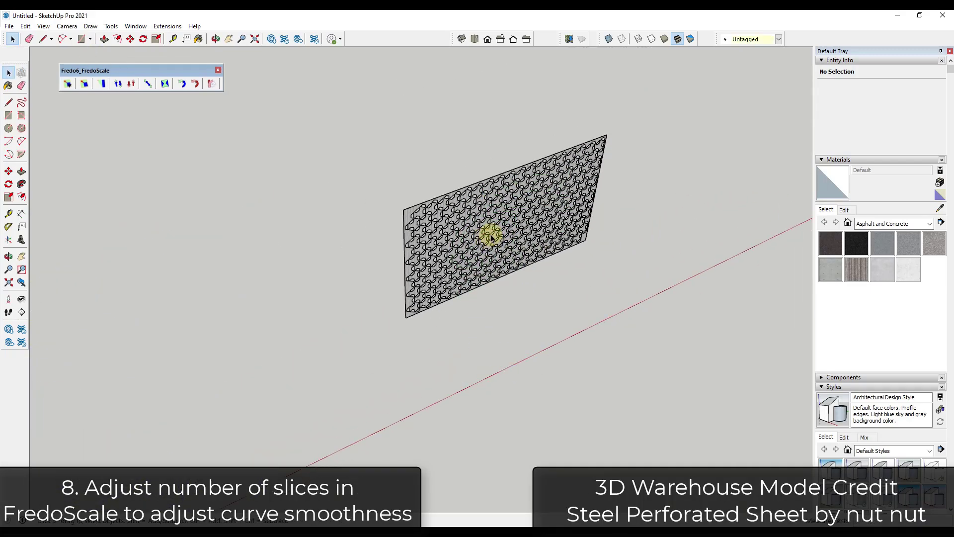
pyautogui.press('space')
pyautogui.scroll(2, 552, 199)
pyautogui.moveTo(496, 272); pyautogui.dragTo(407, 252, button='middle')
pyautogui.click(212, 85)
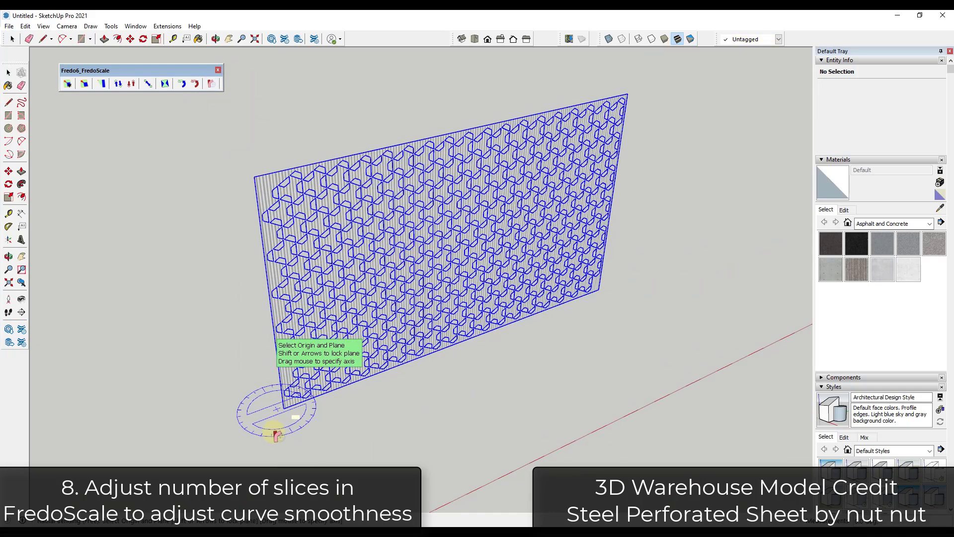
pyautogui.click(284, 409)
pyautogui.click(600, 291)
pyautogui.click(600, 290)
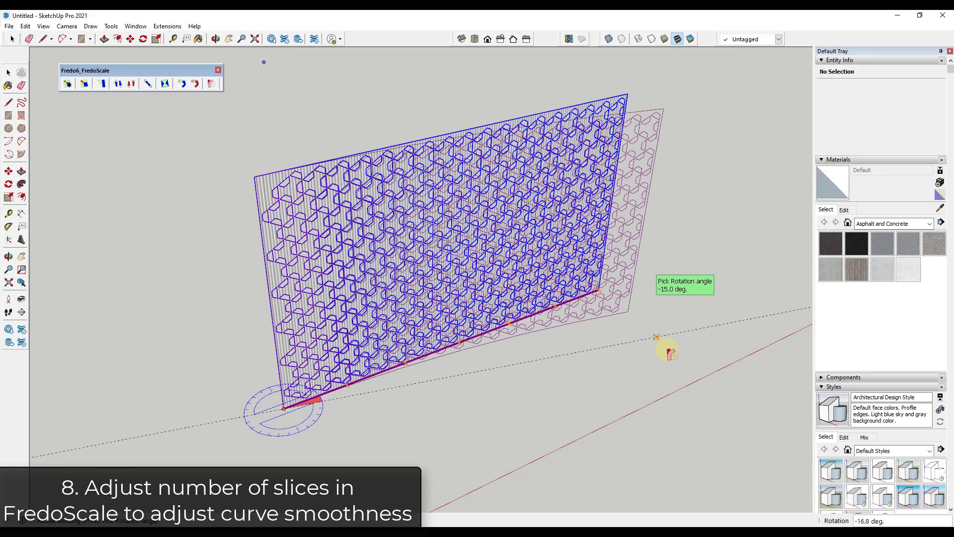
# Step: Set the number of slices to 48 and bend the perforated sheet -95 degrees
pyautogui.press('Tab')
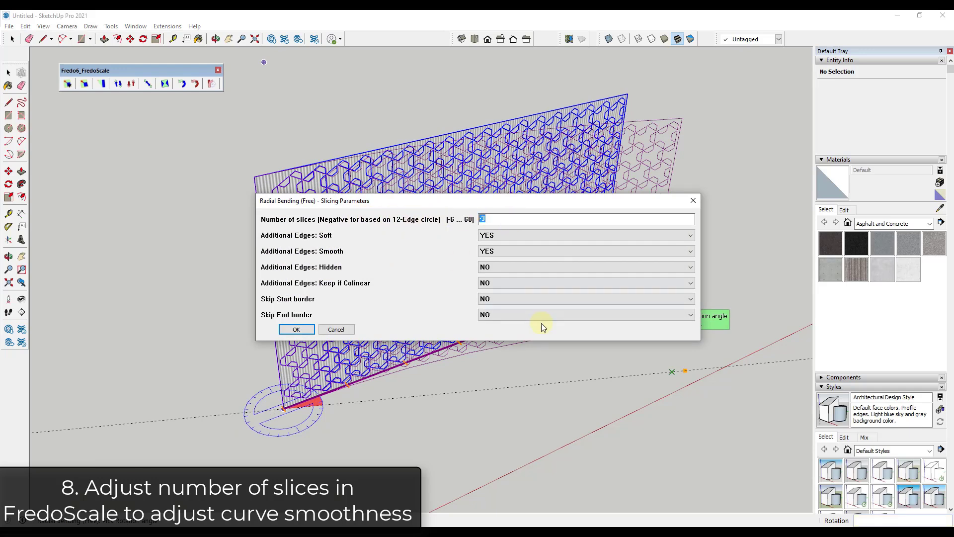
pyautogui.write('48')
pyautogui.click(296, 329)
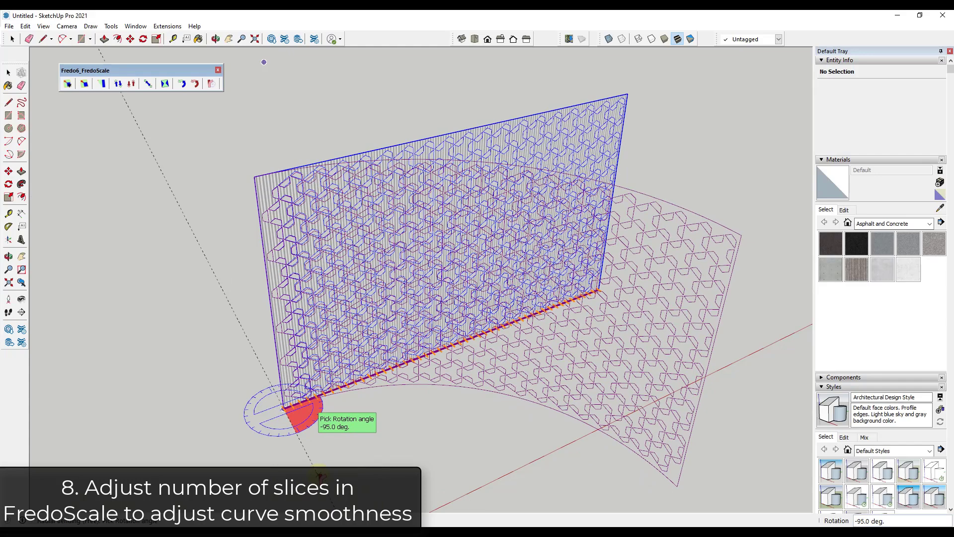
pyautogui.press('Return')
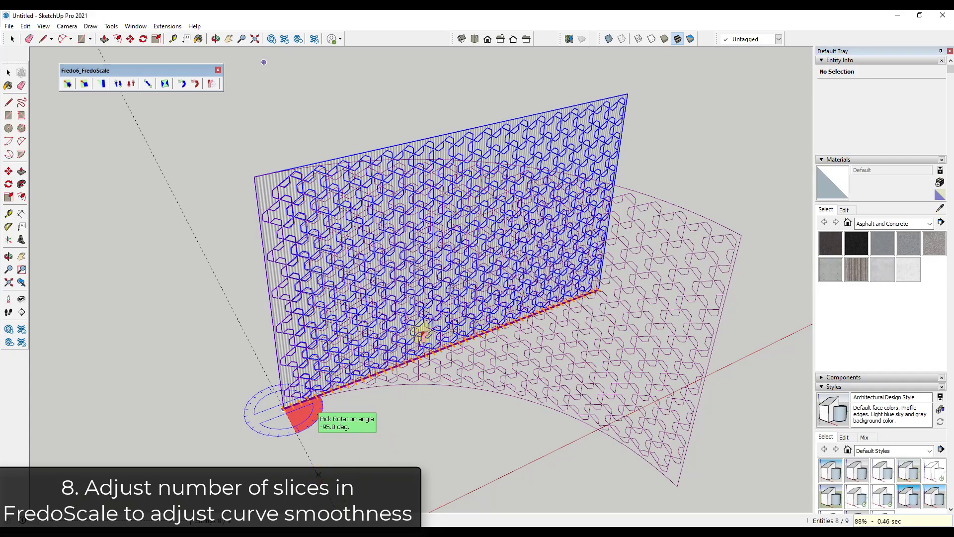
# Step: Show hidden geometry and inspect the curved perforated sheet from several angles and distances
pyautogui.moveTo(306, 398); pyautogui.dragTo(255, 222, button='middle')
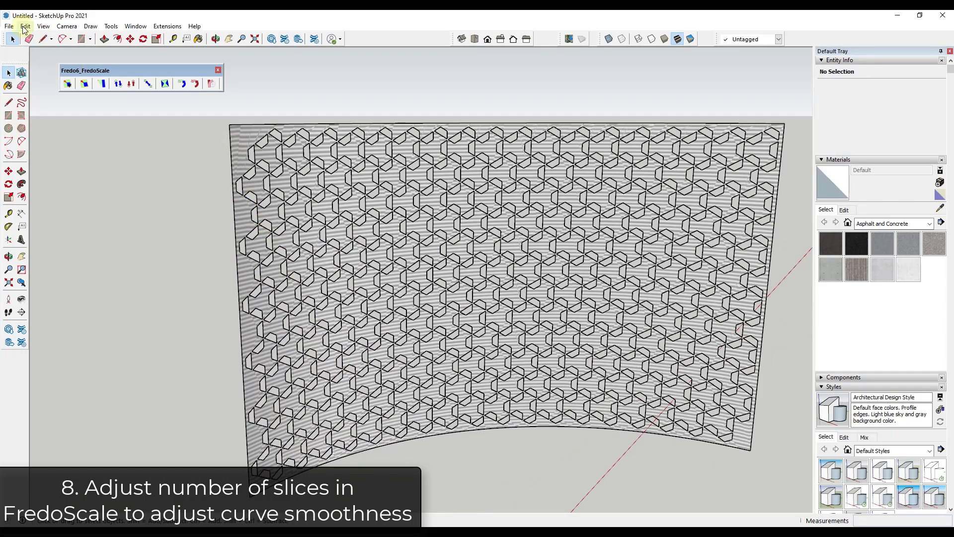
pyautogui.click(44, 26)
pyautogui.click(52, 60)
pyautogui.moveTo(293, 195); pyautogui.dragTo(513, 325, button='middle')
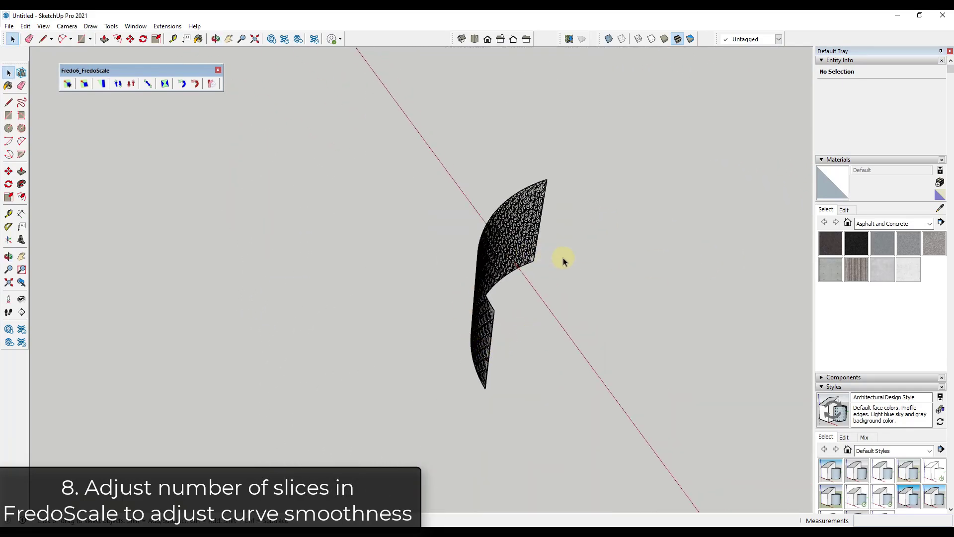
pyautogui.moveTo(624, 348); pyautogui.dragTo(492, 287, button='middle')
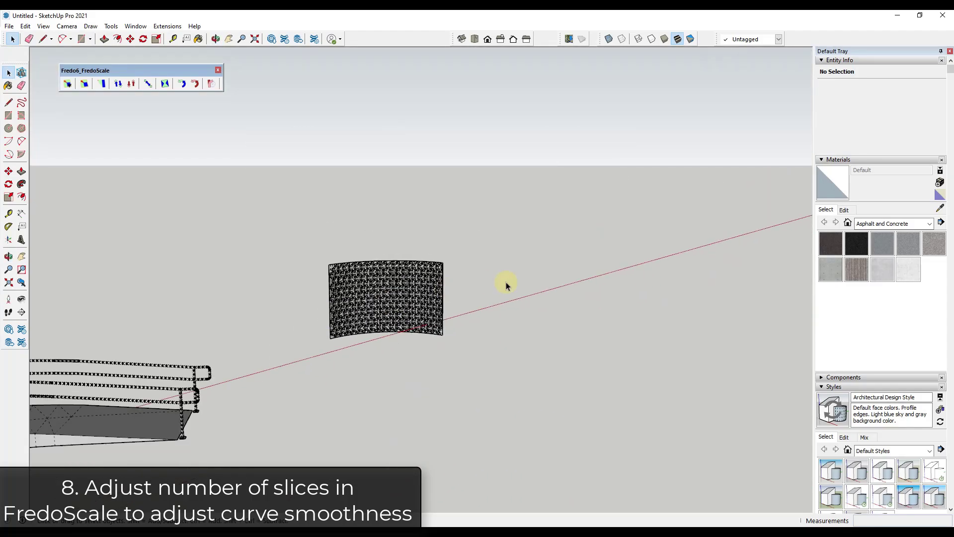
pyautogui.moveTo(418, 298); pyautogui.dragTo(473, 302, button='middle')
pyautogui.scroll(-10, 471, 298)
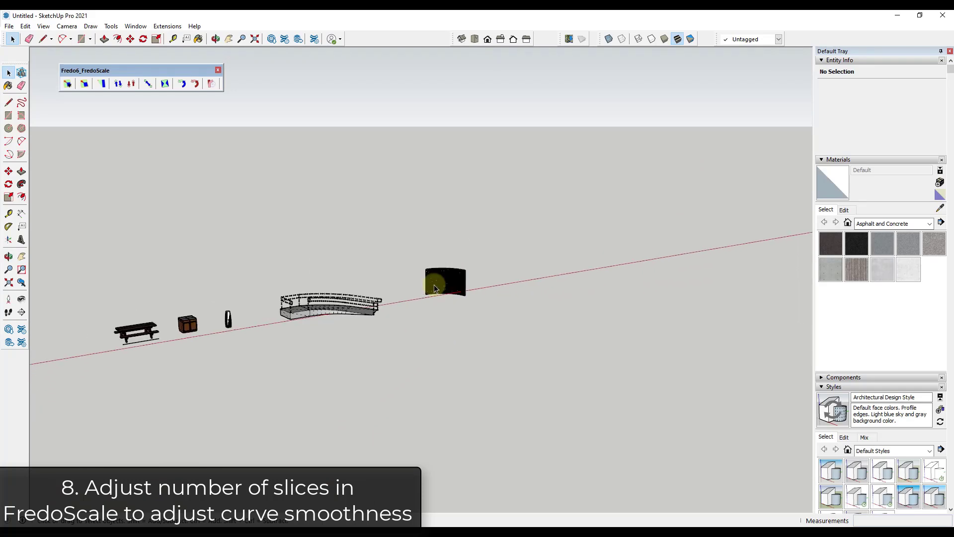
pyautogui.press('m')
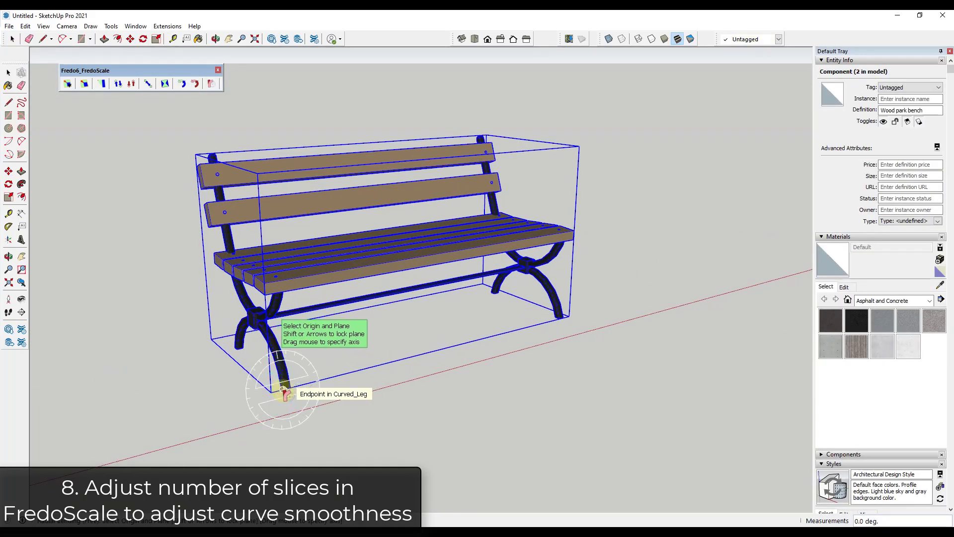
# Step: Radially bend the wood park bench -90 degrees with three slices, from one front leg's foot towards the other, and inspect its segments
pyautogui.press('Tab')
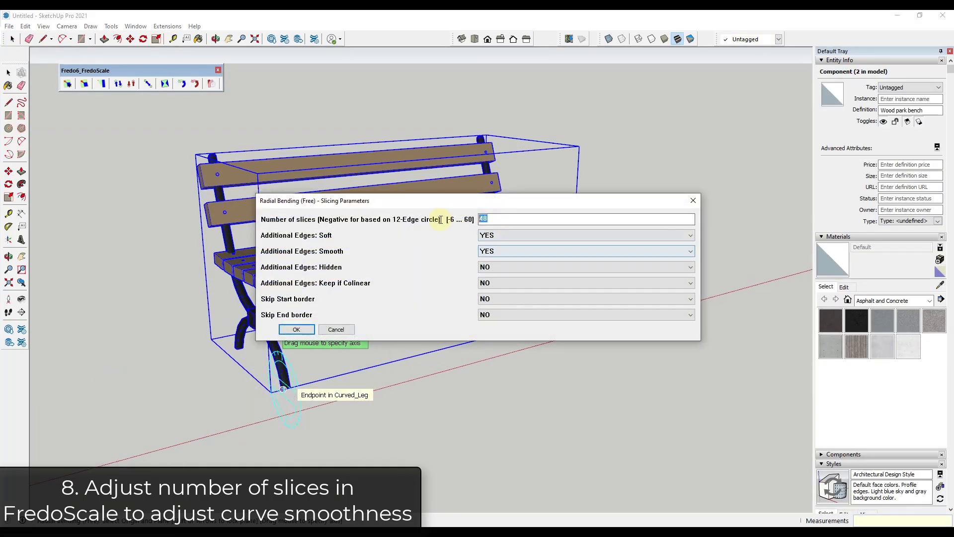
pyautogui.press('Return')
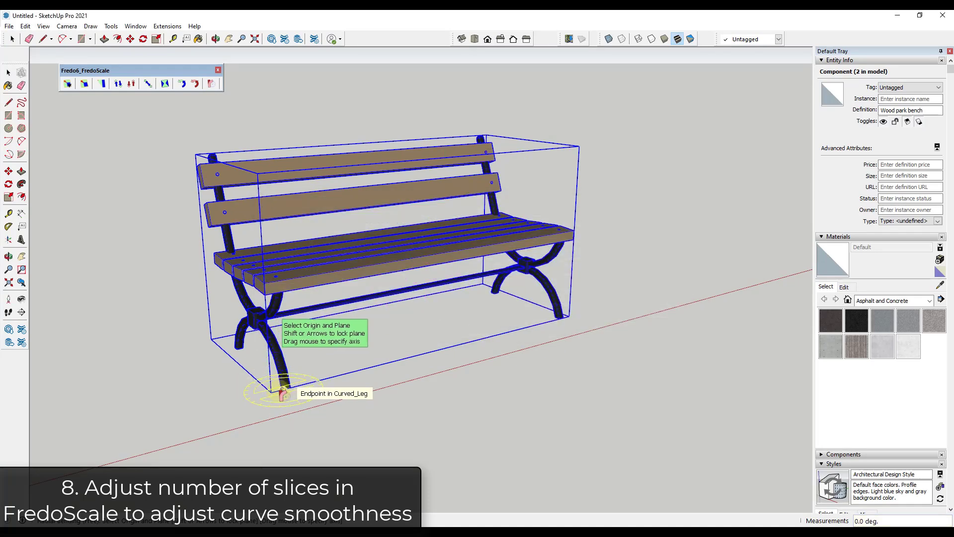
pyautogui.click(573, 316)
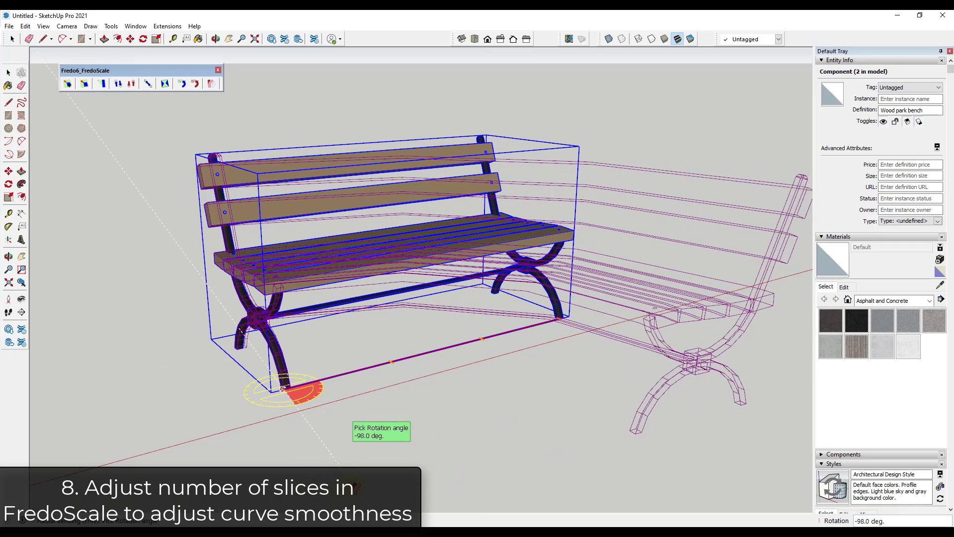
pyautogui.write('-90')
pyautogui.press('Return')
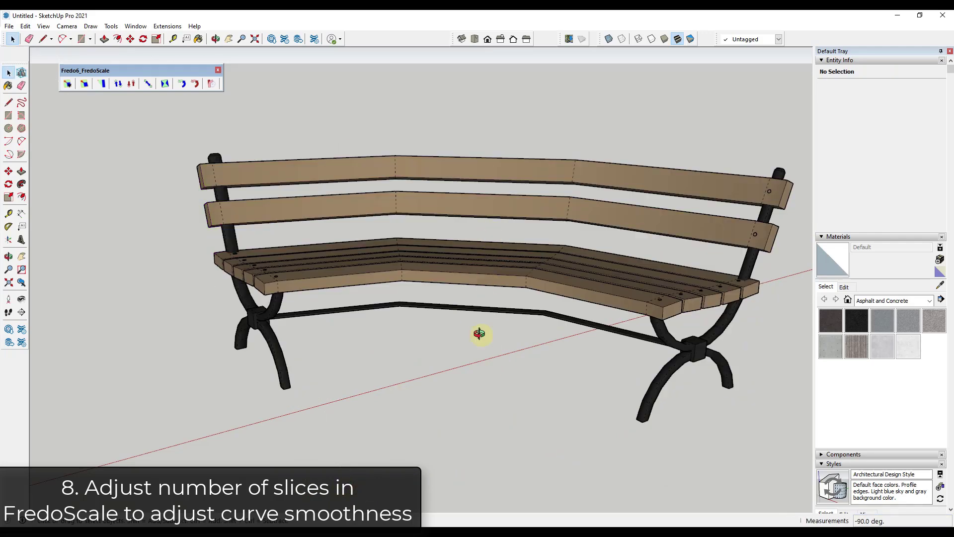
pyautogui.moveTo(468, 309); pyautogui.dragTo(464, 405, button='middle')
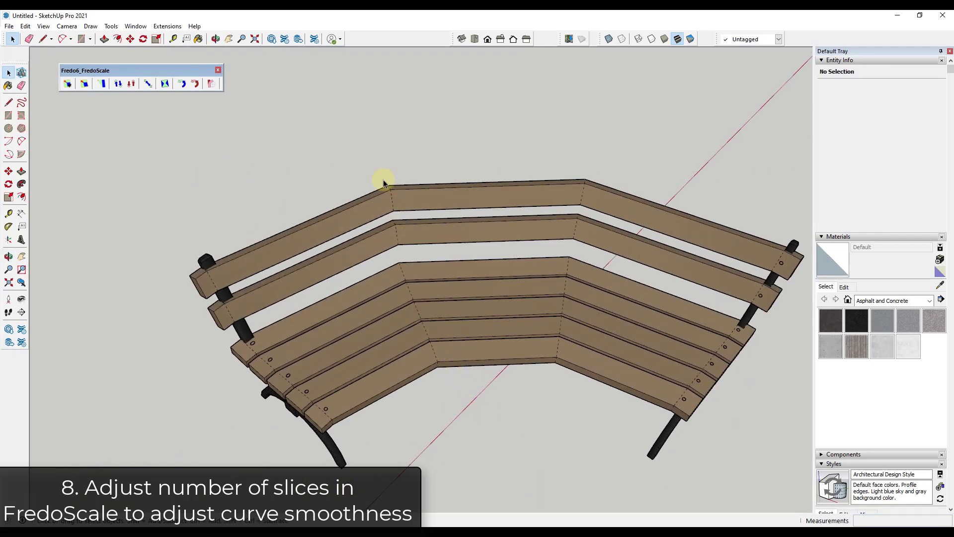
pyautogui.moveTo(556, 198); pyautogui.dragTo(800, 235, button='middle')
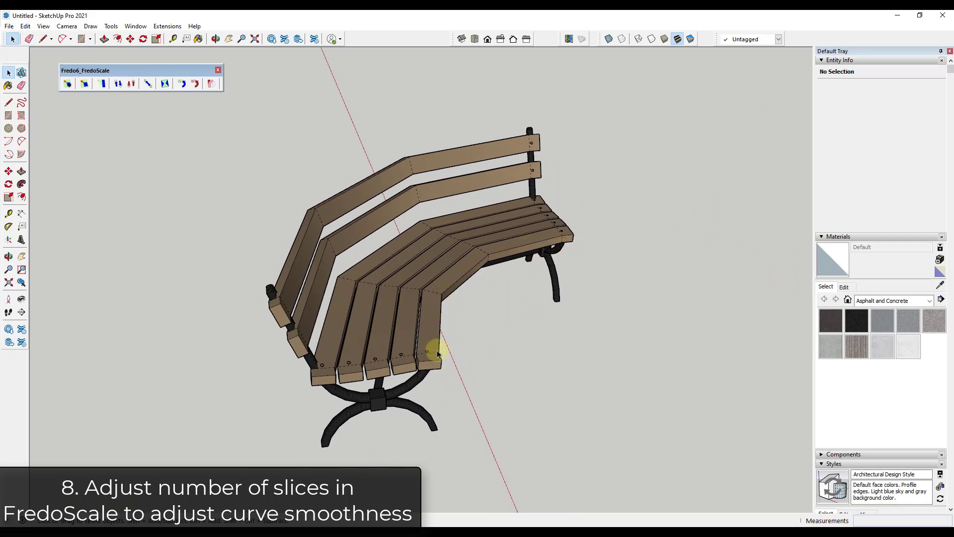
pyautogui.moveTo(555, 320); pyautogui.dragTo(532, 374, button='middle')
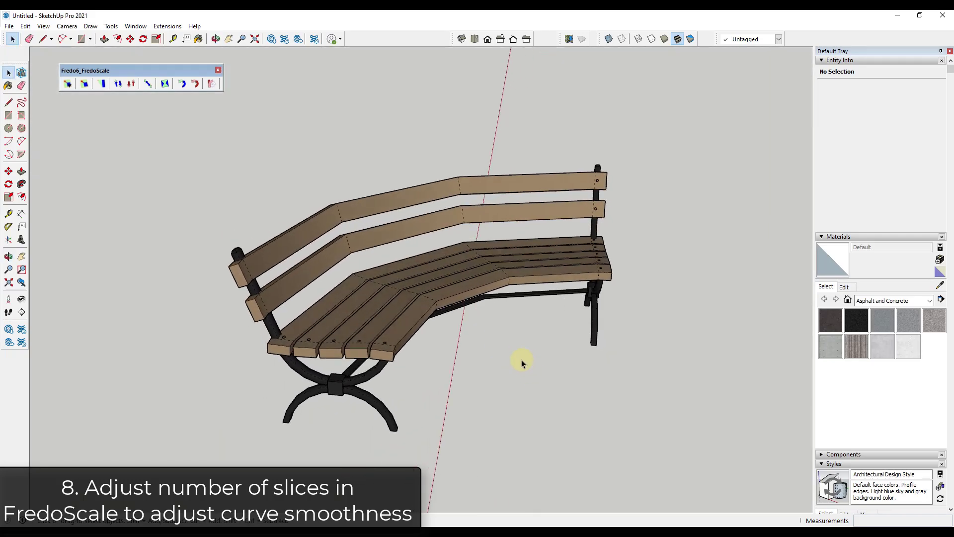